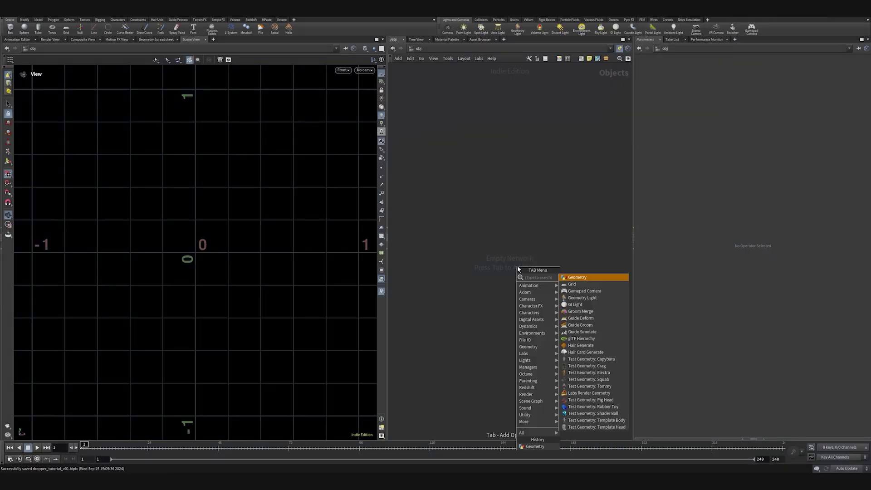
Step: Add a Geometry object to the scene and rename it dropper_src
key("Return")
left_click(508, 265)
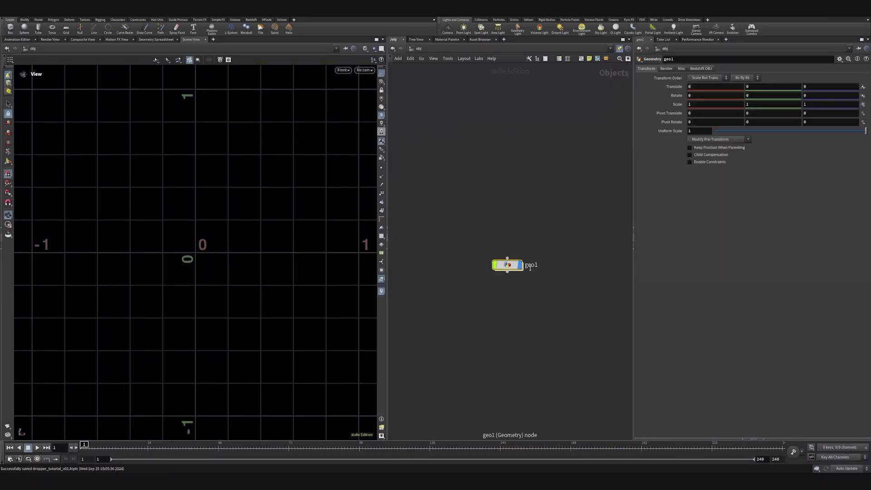
key("F2")
type("dropper_src")
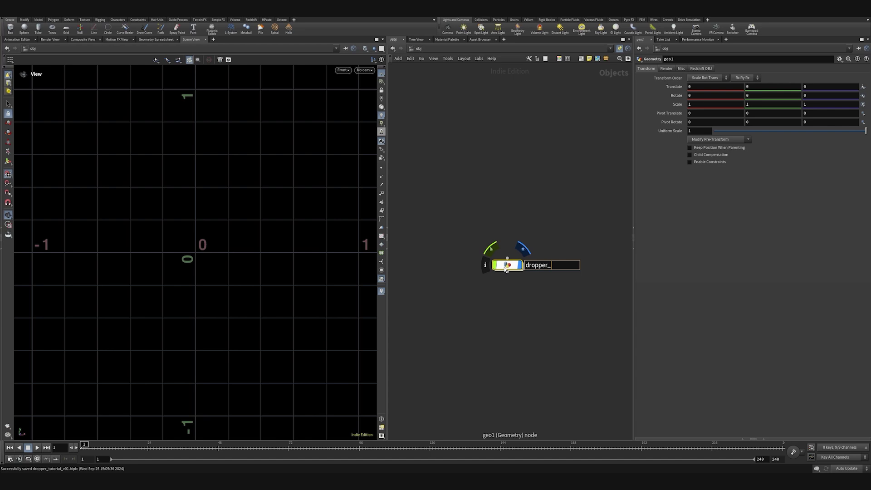
key("Return")
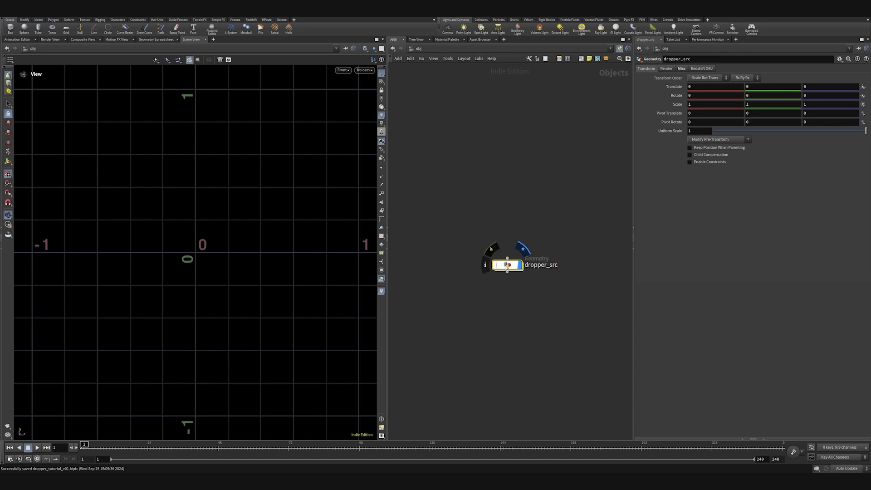
Step: Colour the dropper_src node green and go inside its geometry network
key("c")
left_click(584, 411)
key("c")
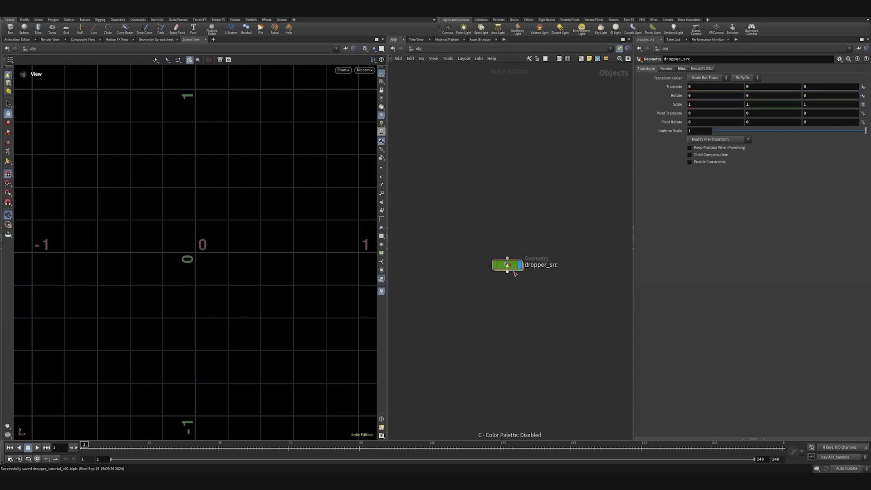
key("i")
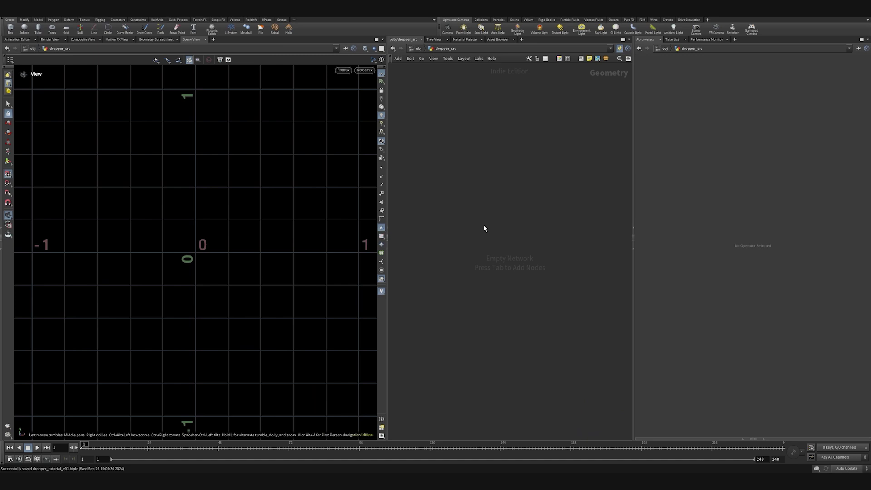
Step: Set the viewport's ortho grid spacing to 0.01 in both directions
key("Tab")
key("Escape")
key("d")
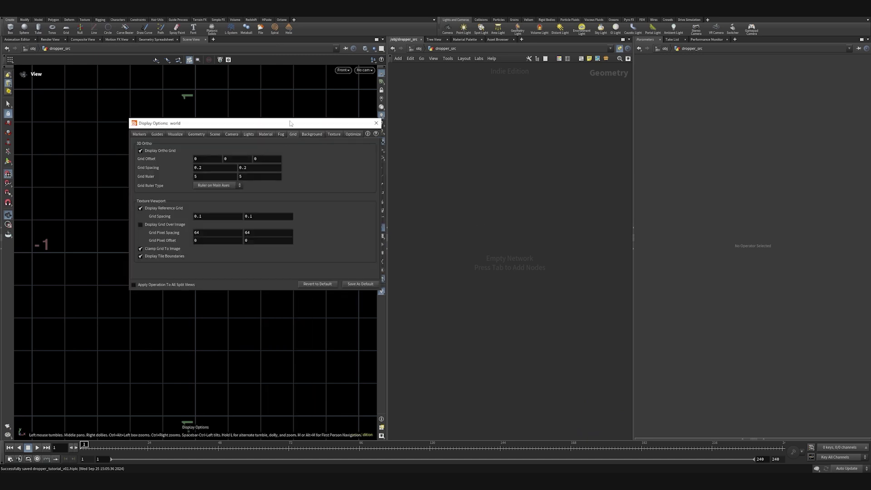
left_click_drag(290, 123, 477, 121)
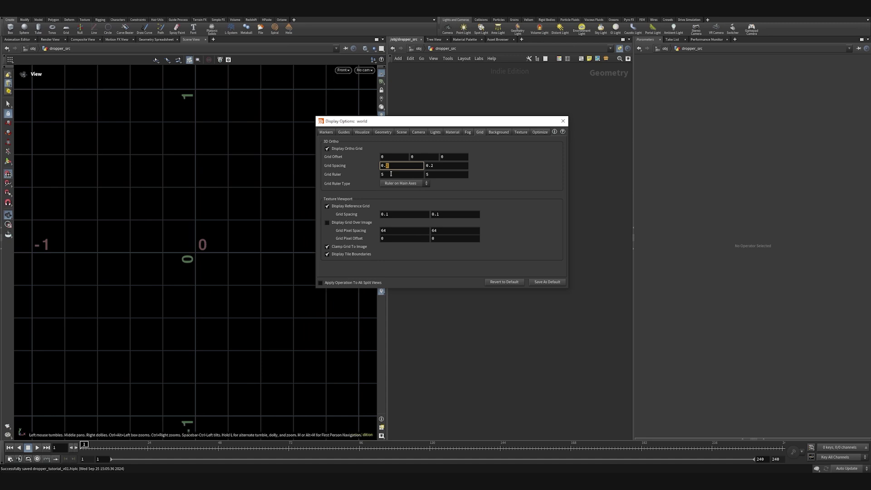
type("1")
left_click(438, 167)
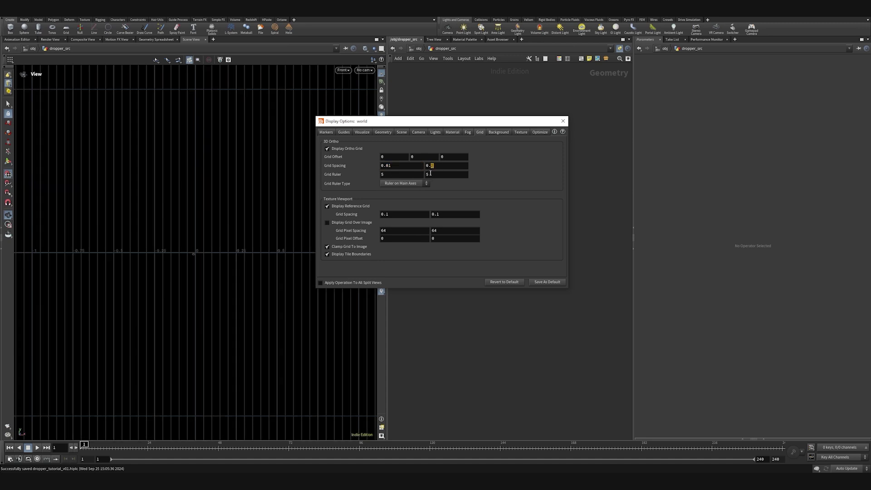
type("01")
left_click(440, 175)
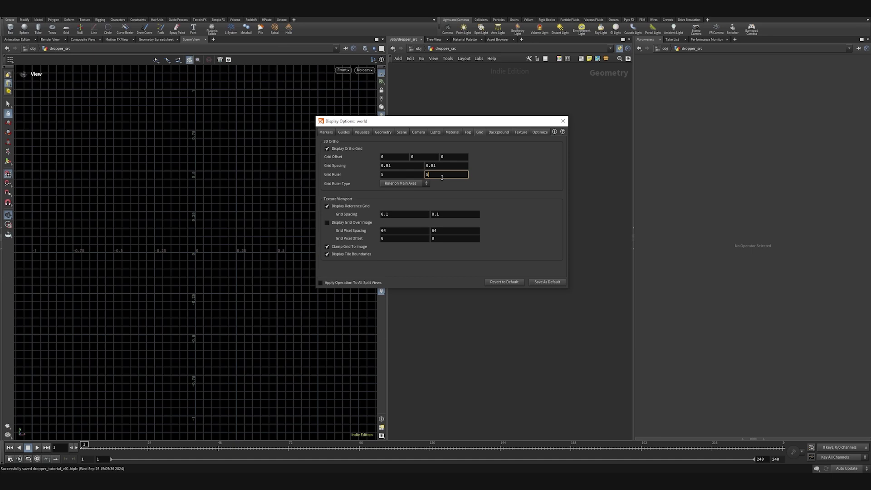
left_click(563, 120)
scroll(182, 298, "up", 8)
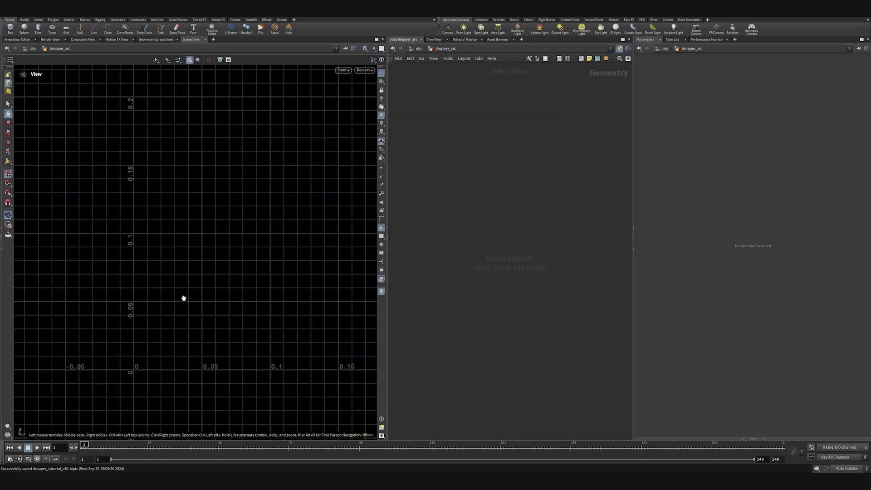
Step: Add a Curve Polygon node to the dropper_src network
key("Tab")
type("curve")
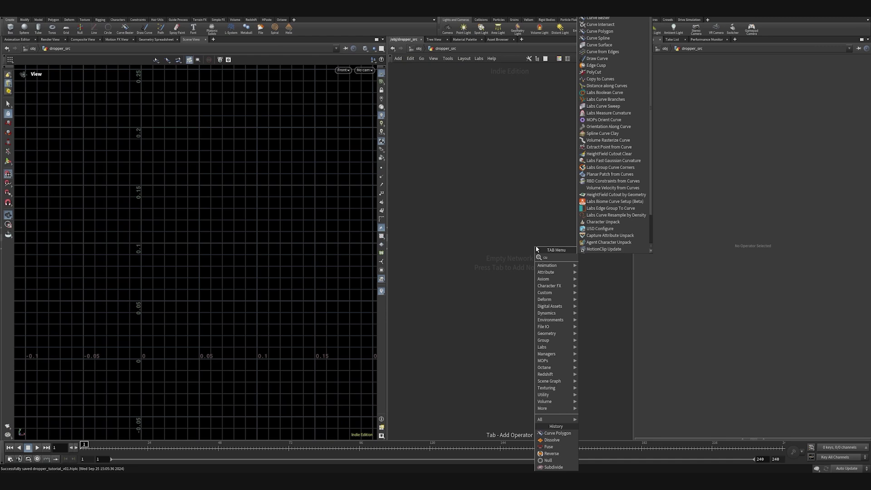
key("Down")
key("Down")
key("Down")
key("Return")
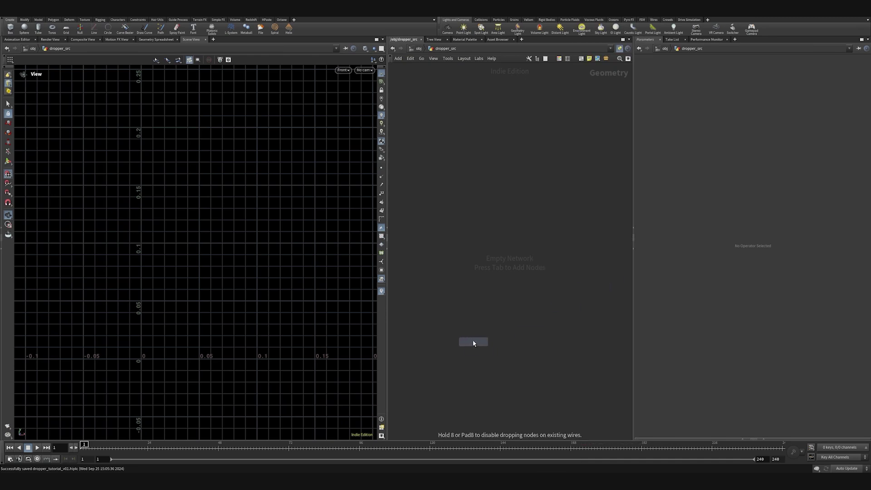
left_click(480, 276)
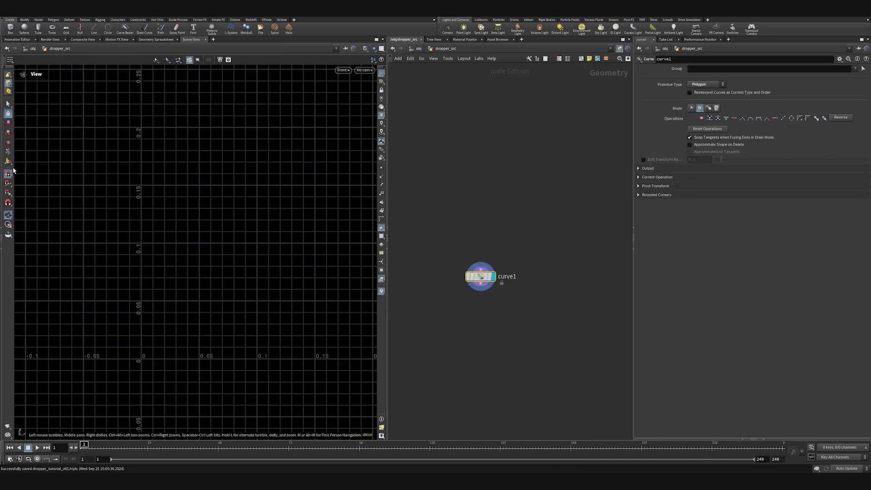
Step: Draw the dropper's lower inner profile from about (0.03, 0) through (0.03, 0.12) and (0.06, 0.24) to a vertical section starting at (0.12, 0.34)
scroll(159, 354, "up", 3)
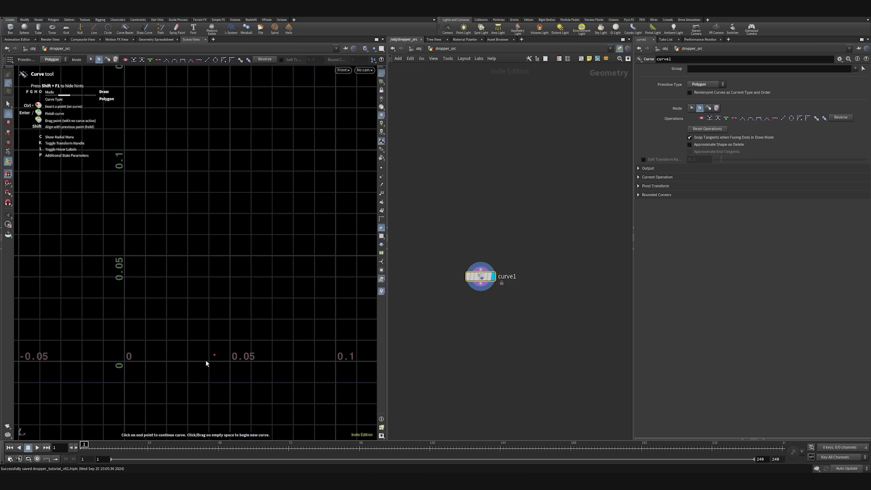
key("Escape")
scroll(205, 363, "down", 5)
scroll(204, 373, "down", 2)
key("Return")
left_click(199, 371)
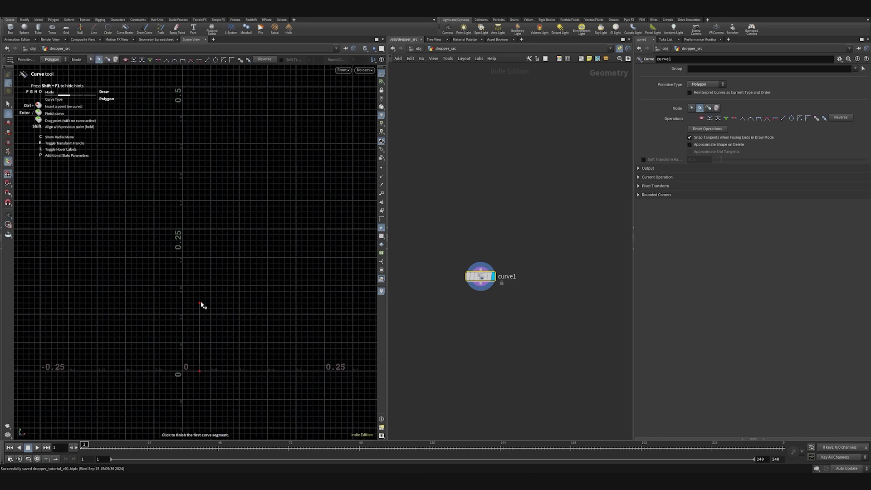
left_click(200, 303)
left_click(217, 234)
left_click(251, 177)
left_click(250, 176)
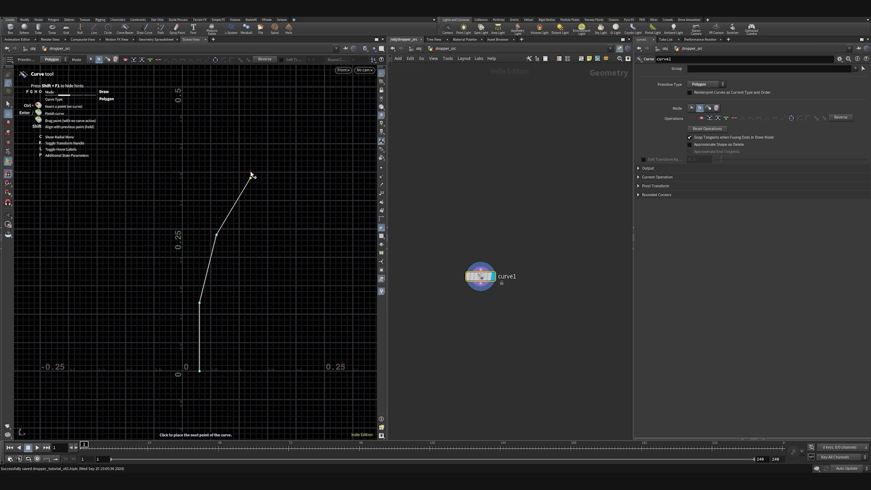
left_click(251, 145)
Step: Extend the inner wall straight up to about 1.5 units and draw a small rim stepping outward to about 0.15 from the axis
right_click_drag(237, 303, 243, 240, "alt")
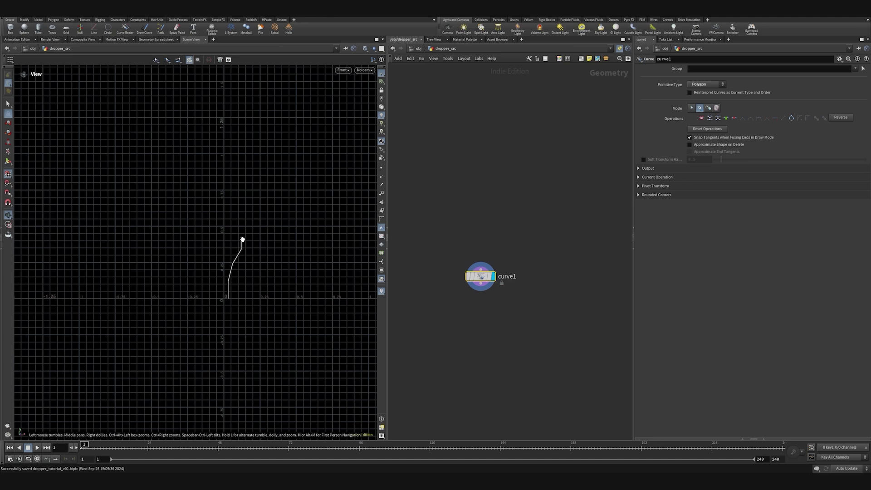
middle_click_drag(243, 240, 246, 268)
key("Return")
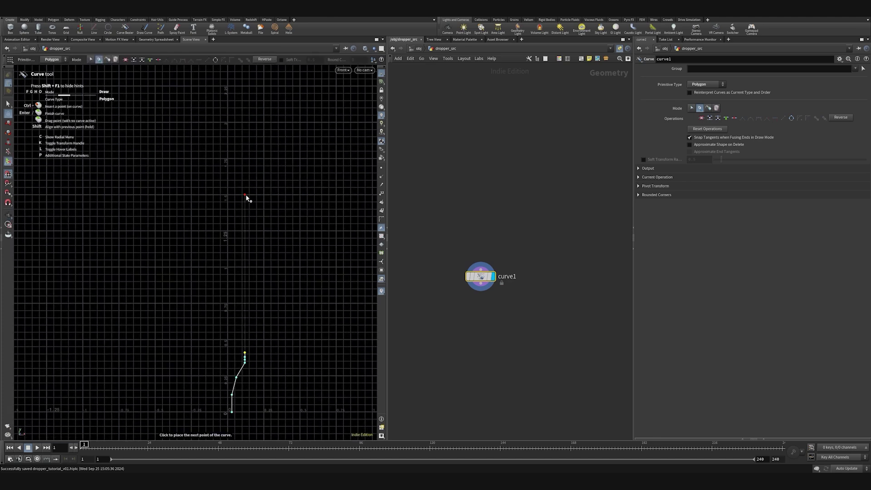
left_click(246, 195)
scroll(246, 192, "up", 10, "alt")
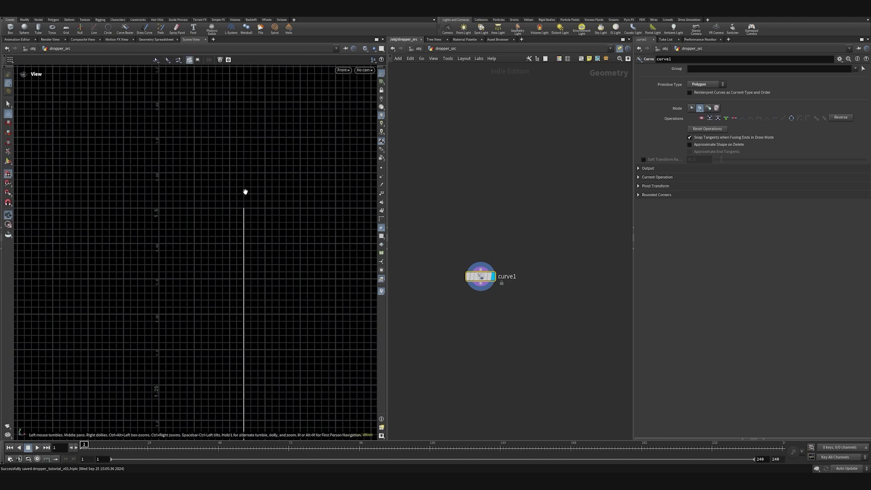
key("Return")
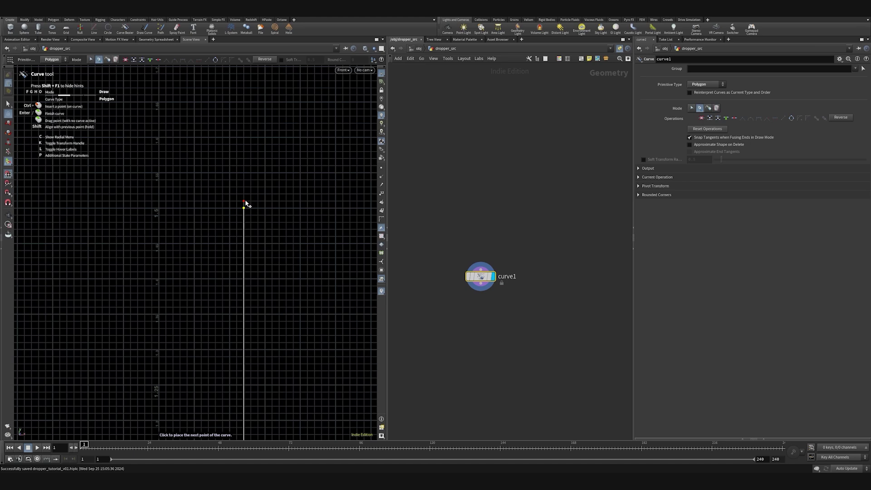
left_click(244, 201)
left_click(264, 194)
left_click(265, 208)
Step: Draw the outer wall down from the rim, following the inner profile at about 0.03 units offset, to the ground line
scroll(256, 192, "down", 12, "alt")
middle_click_drag(253, 336, 260, 280, "alt")
scroll(260, 281, "up", 1, "alt")
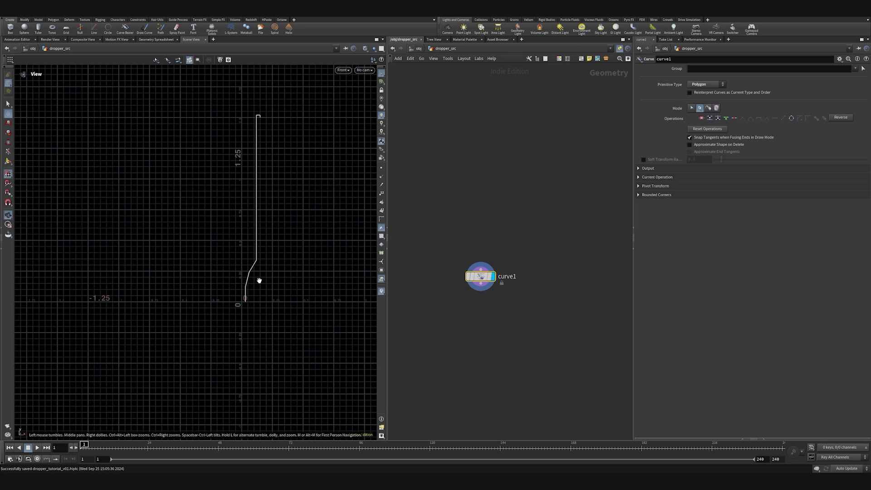
scroll(259, 280, "up", 6)
key("Return")
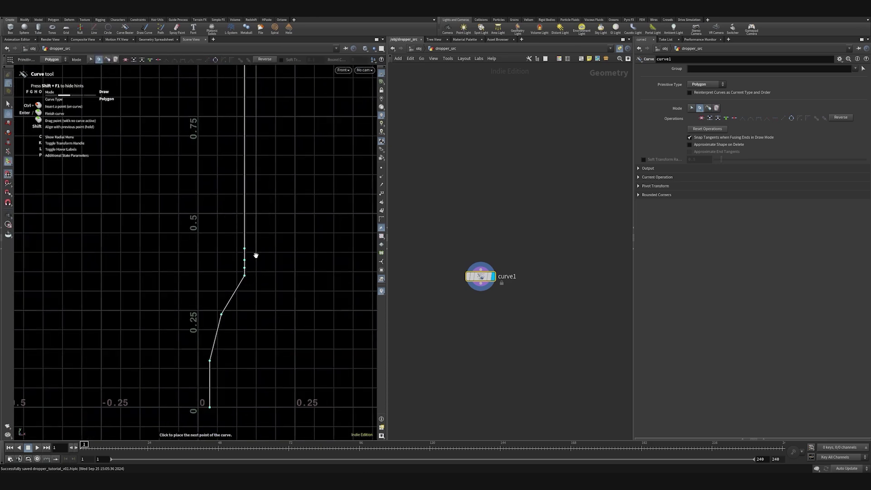
scroll(256, 255, "up", 4)
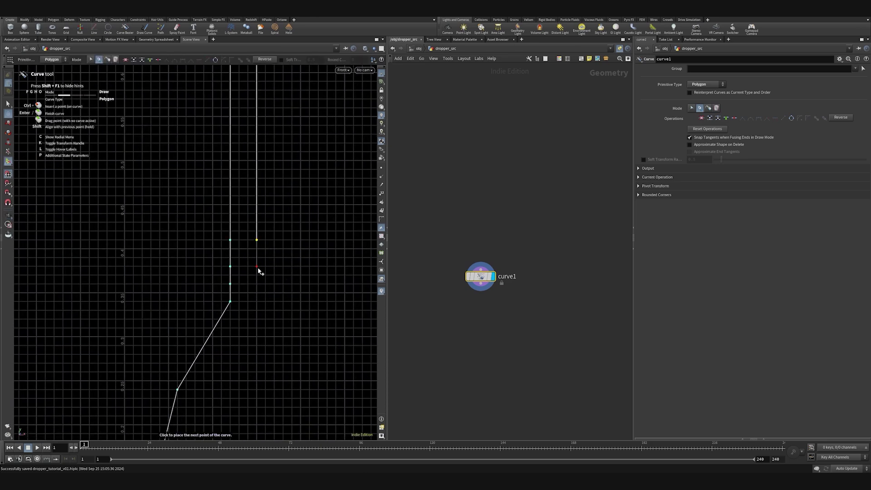
left_click(259, 271)
left_click(254, 302)
scroll(247, 327, "down", 3)
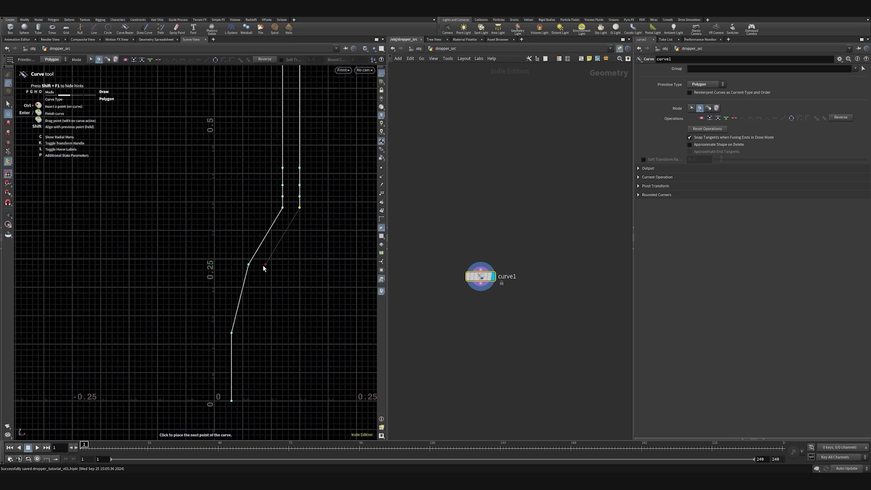
left_click(265, 265)
left_click(248, 334)
left_click(250, 400)
Step: Close the profile at the nozzle with a centre point about 0.01 below the ground line, joined to the start point
scroll(250, 396, "up", 5)
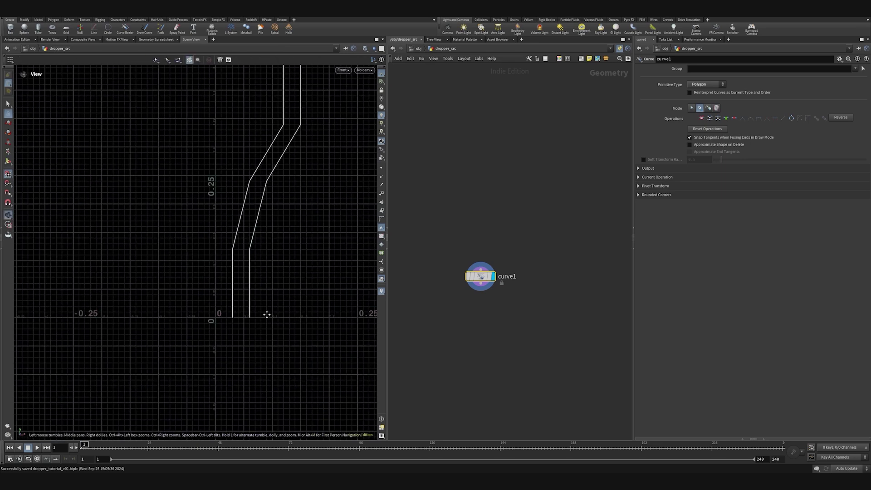
left_click(244, 296)
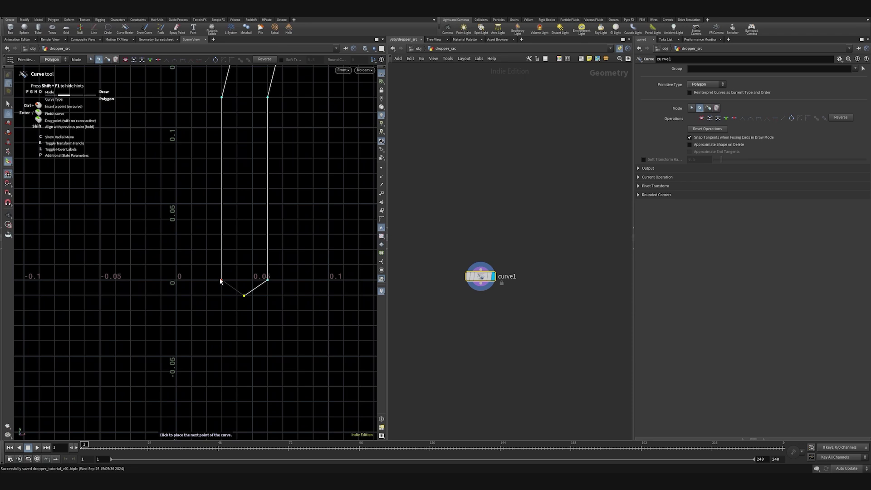
left_click(222, 280)
key("Escape")
key("Tab")
key("Escape")
key("shift+w")
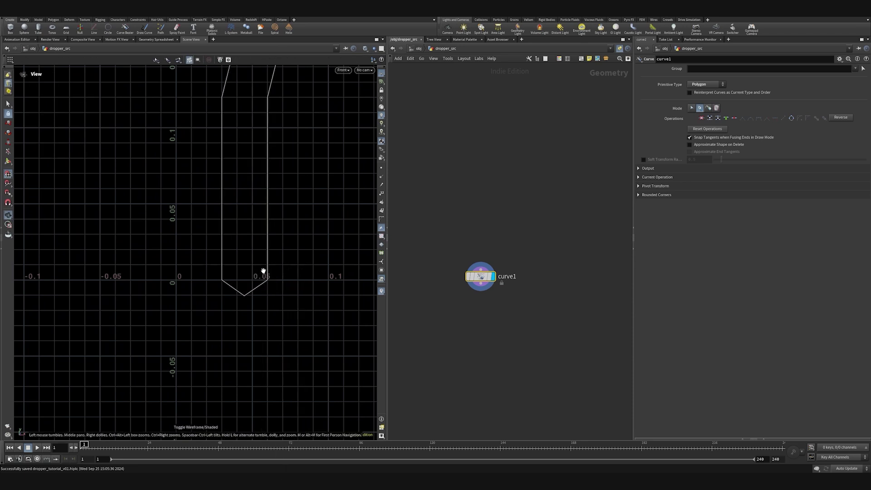
Step: Cut the curve open between the nozzle's tip point and the outer wall's lower end
key("Return")
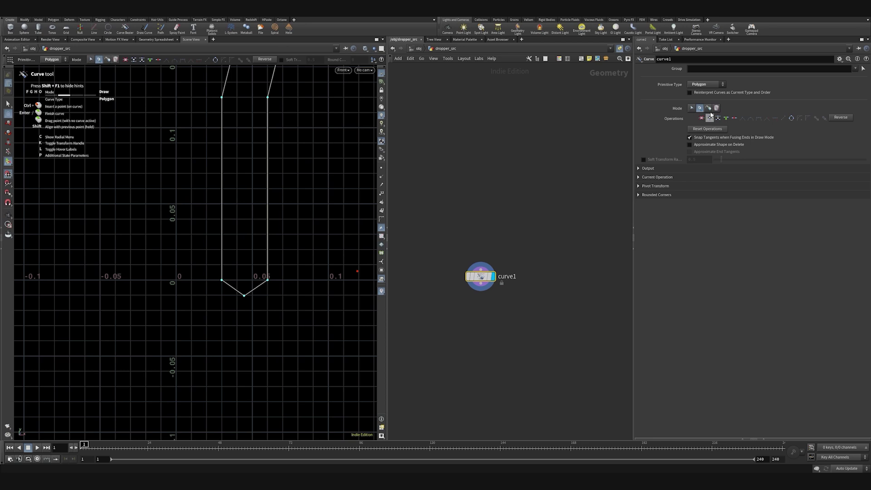
left_click(691, 108)
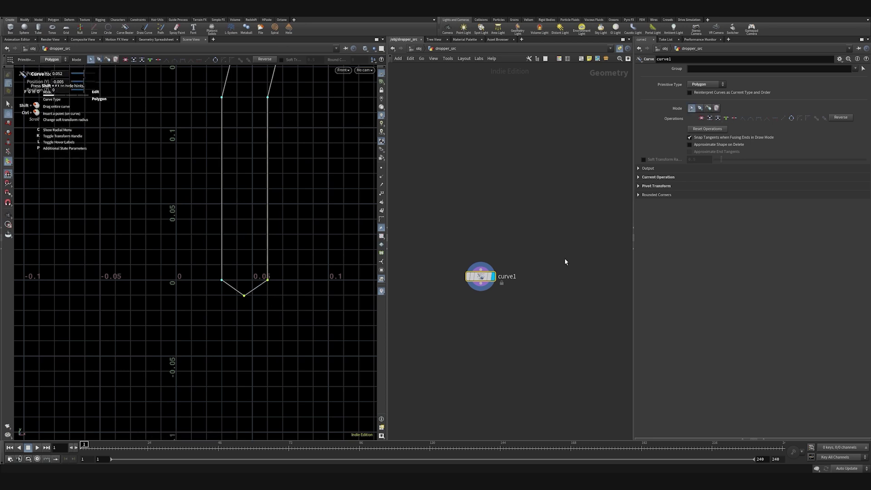
left_click(735, 118)
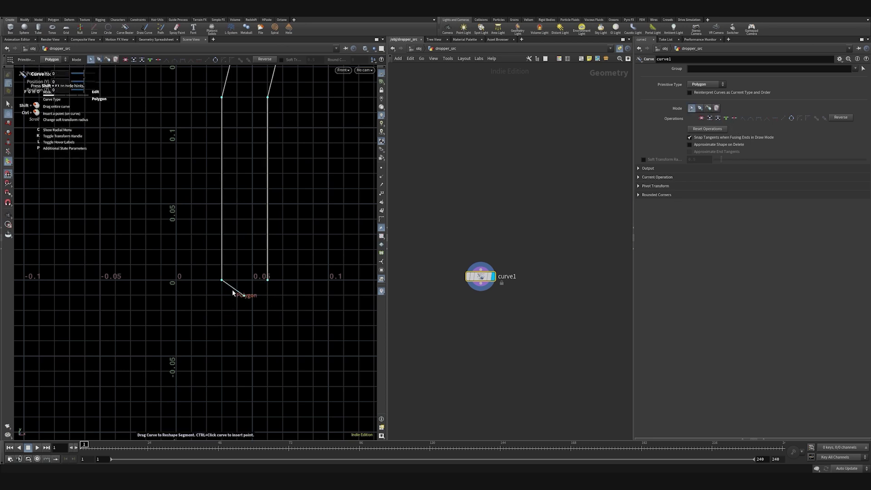
Step: Raise the lower ends of both walls to a height of 0.01 and delete the nozzle's tip point
left_click_drag(200, 272, 268, 265)
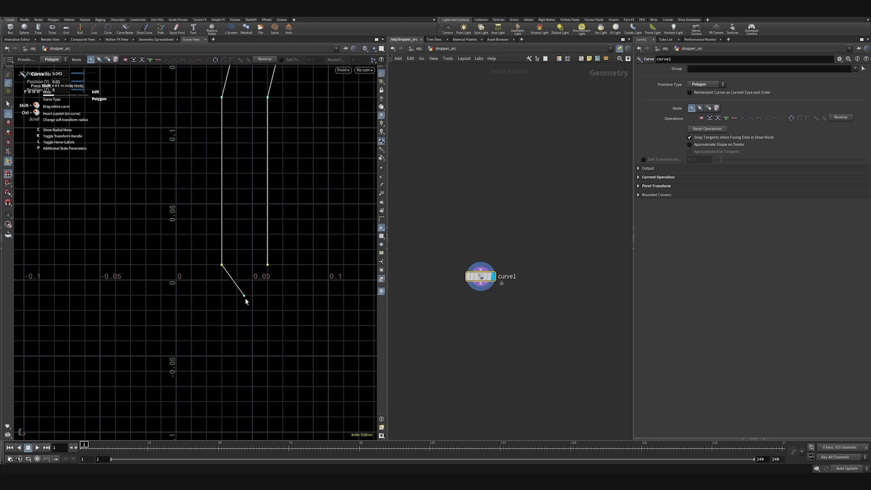
left_click_drag(246, 301, 222, 287)
Step: Redraw the nozzle end with a point at height 0 under each wall and a tip point centred about 0.01 below
left_click(700, 108)
left_click(224, 281)
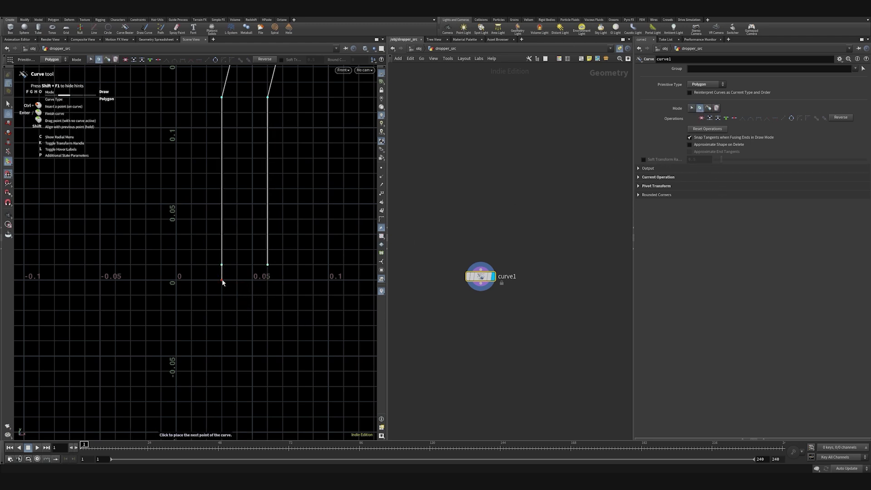
left_click(242, 295)
left_click(268, 280)
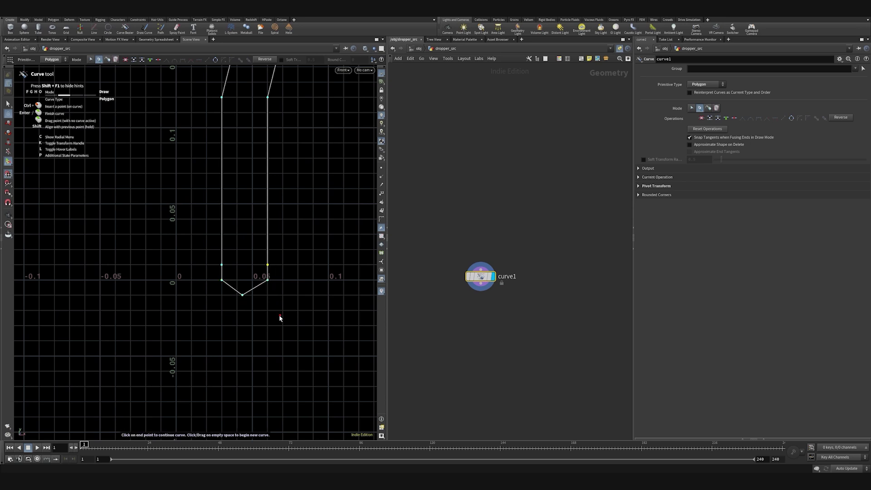
left_click(692, 108)
mouse_move(243, 295)
left_mouse_down()
mouse_move(254, 297)
mouse_move(245, 295)
left_mouse_up()
Step: Add a Revolve node below the profile curve to spin it into a tube
key("Tab")
type("revo")
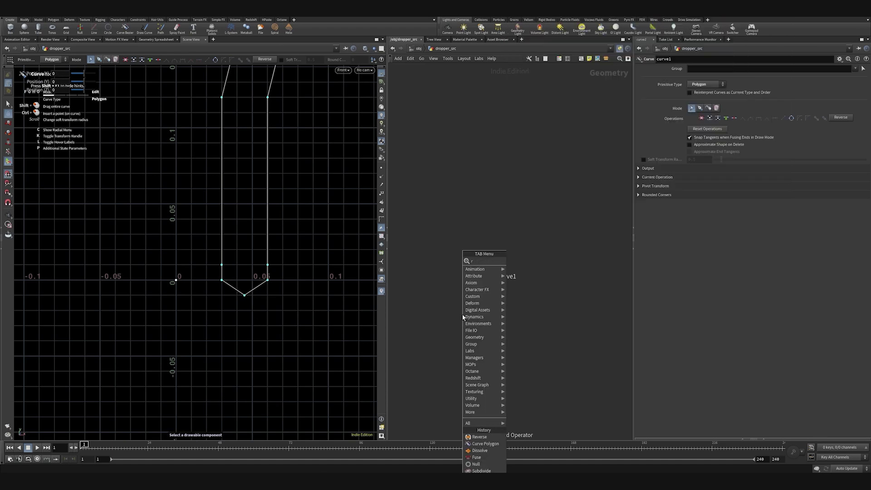
key("Return")
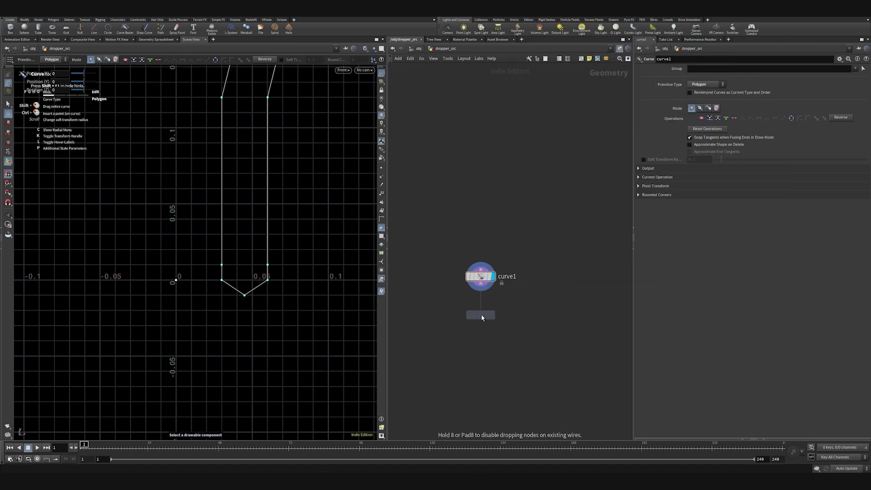
left_click(481, 315)
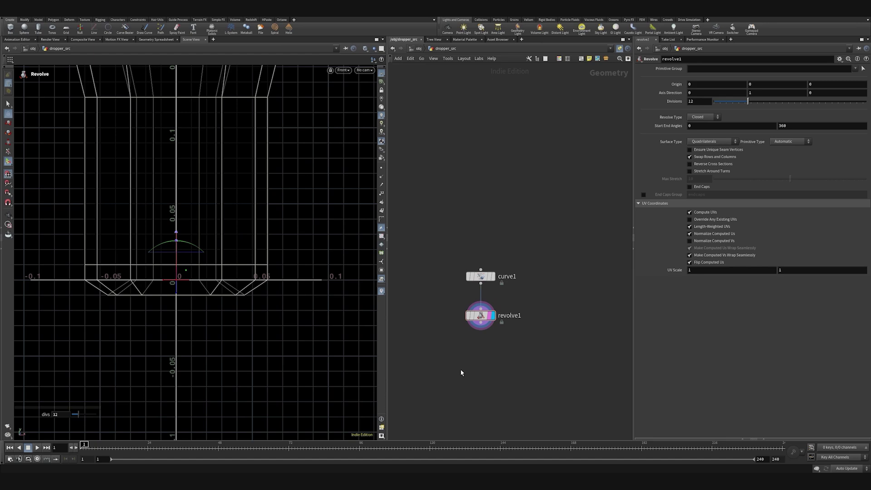
Step: Add a Subdivide node, feed it from the revolve and display its output
key("Tab")
type("su")
left_click(522, 261)
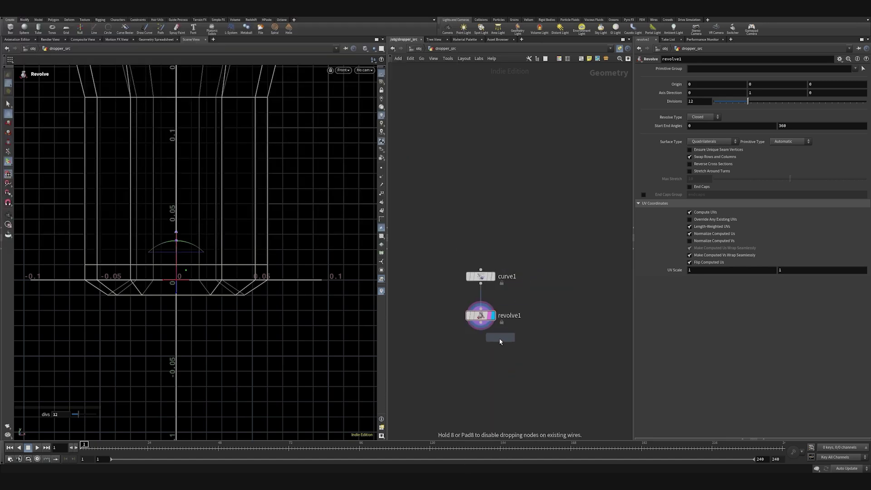
left_click(481, 366)
left_click_drag(481, 323, 481, 361)
left_click(494, 367)
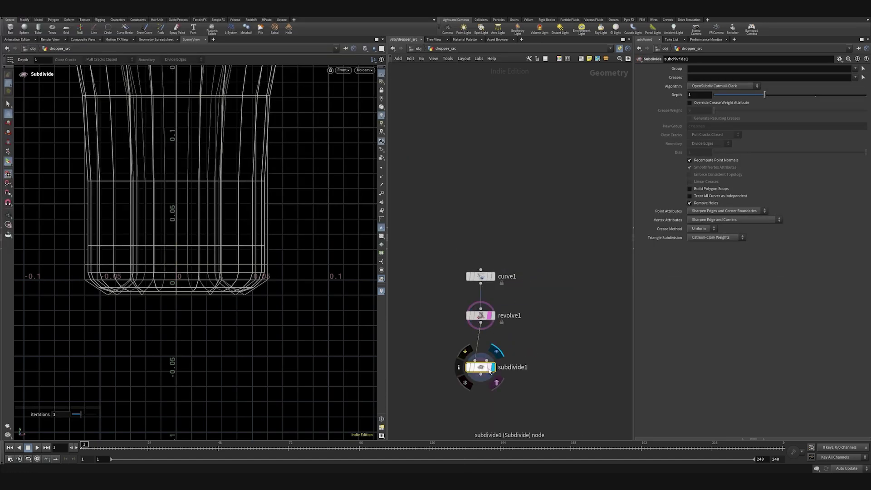
Step: Examine the subdivided dropper's shape and nozzle end in shaded and wireframe display
key("Escape")
scroll(272, 322, "down", 5)
scroll(249, 320, "down", 3)
scroll(252, 309, "up", 2)
key("shift+w")
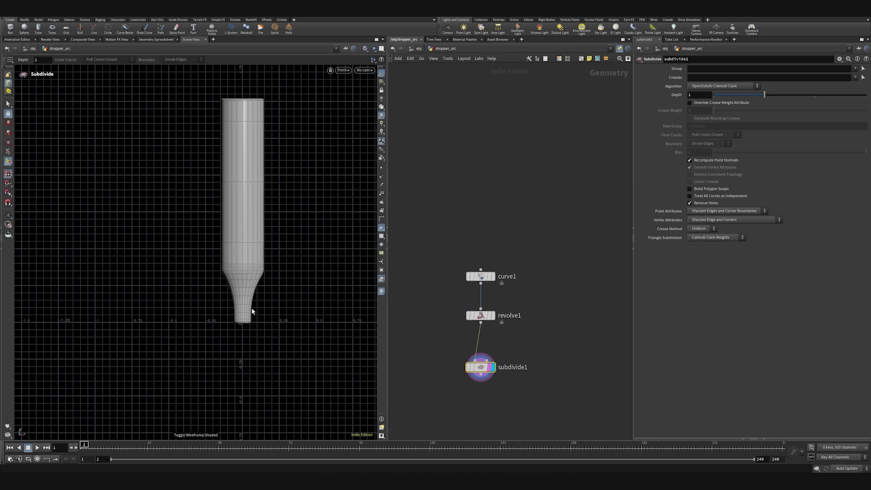
scroll(251, 303, "up", 2)
scroll(243, 323, "down", 3)
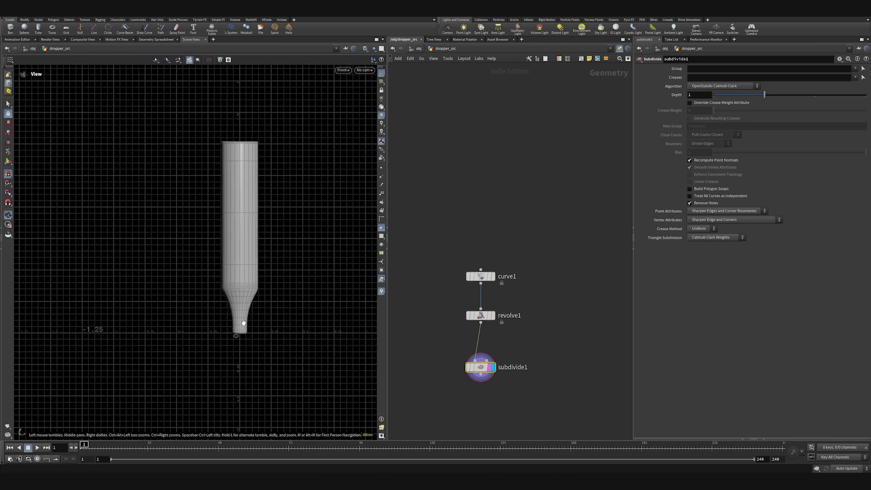
scroll(244, 322, "up", 2)
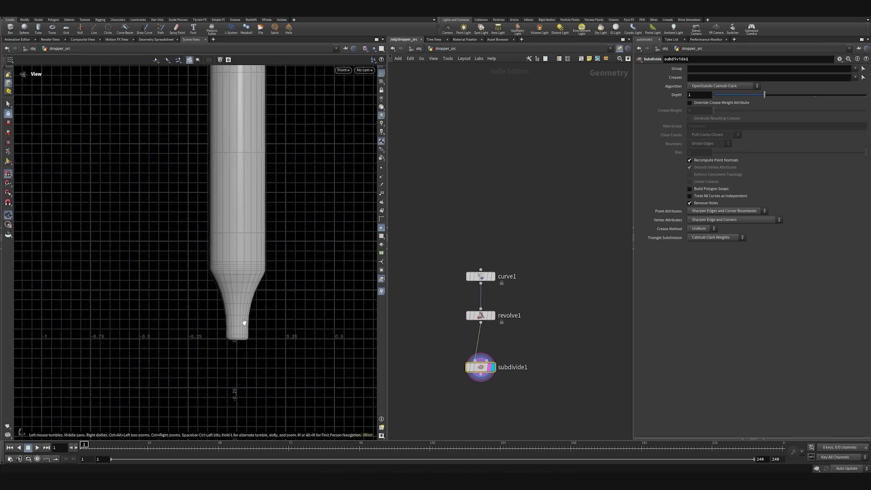
scroll(244, 323, "up", 1)
key("Return")
key("w")
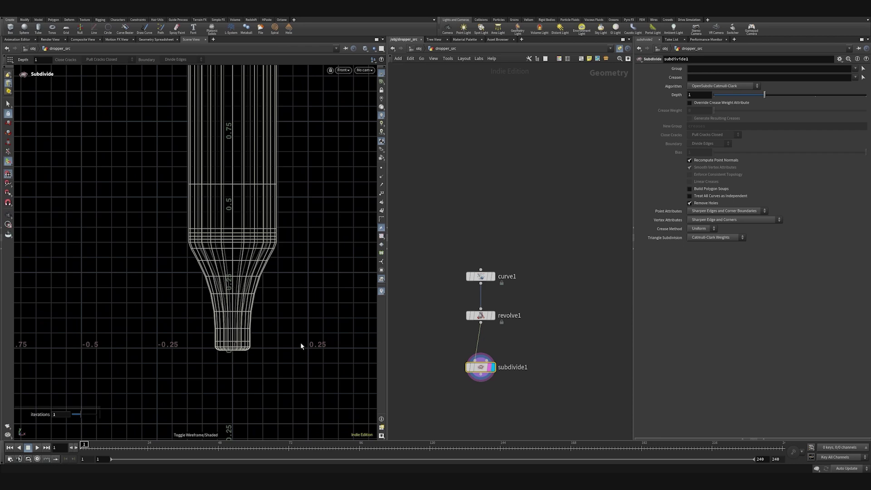
Step: Set the subdivision depth to 2 and show the dropper shaded again
left_click_drag(705, 95, 511, 177)
type("2")
key("Return")
key("w")
scroll(309, 345, "down", 2)
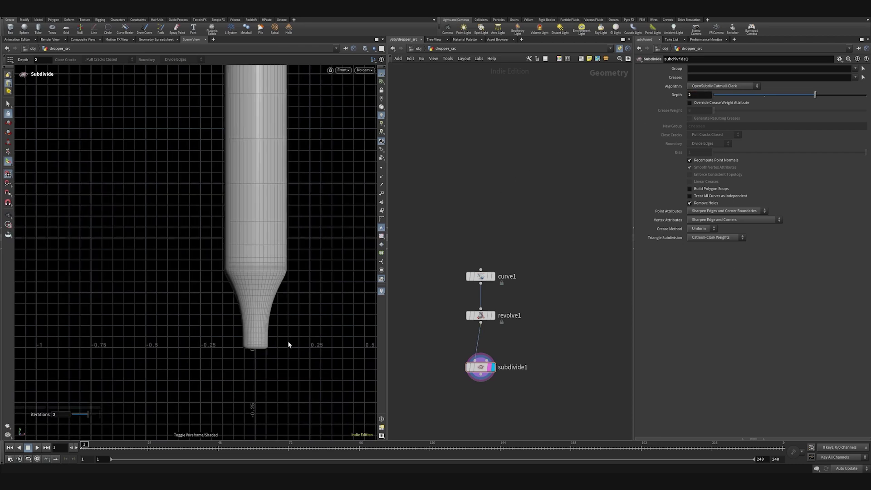
scroll(289, 341, "up", 2)
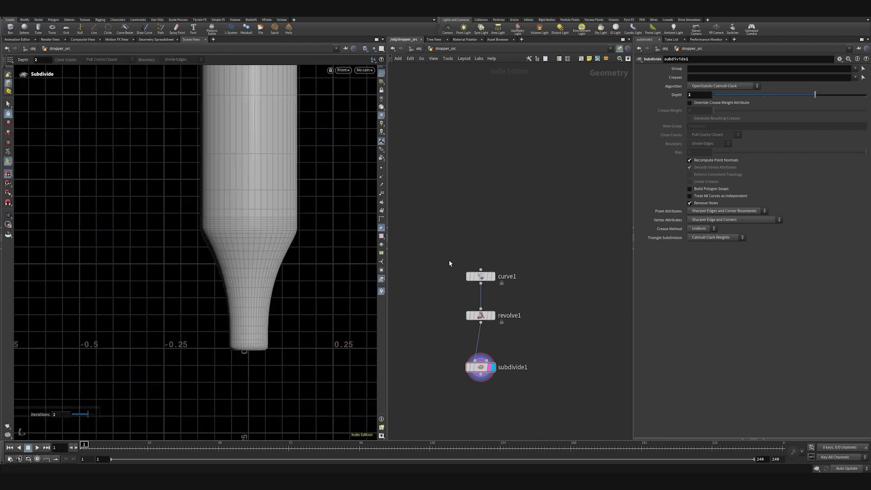
Step: Display the profile curve for editing and raise the pair of bend points above the nozzle to a height of 0.14
left_click(503, 277)
left_click(492, 276)
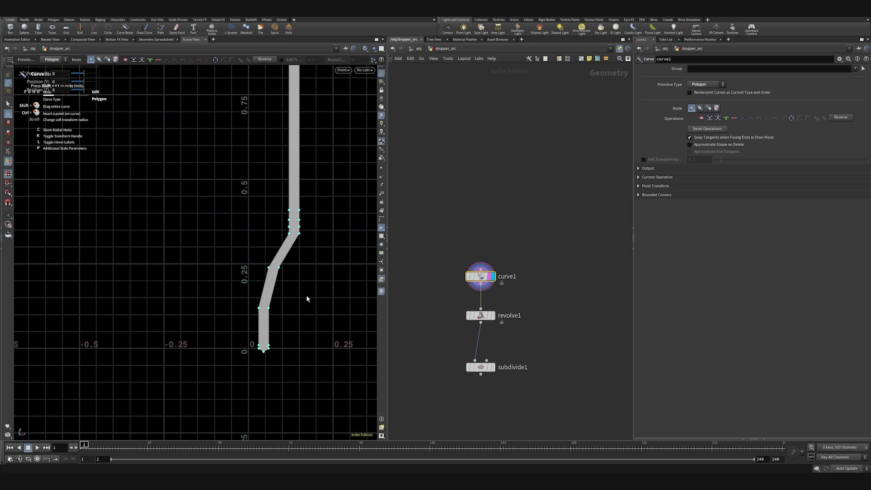
key("Escape")
scroll(299, 308, "up", 1)
key("Return")
scroll(290, 314, "up", 1)
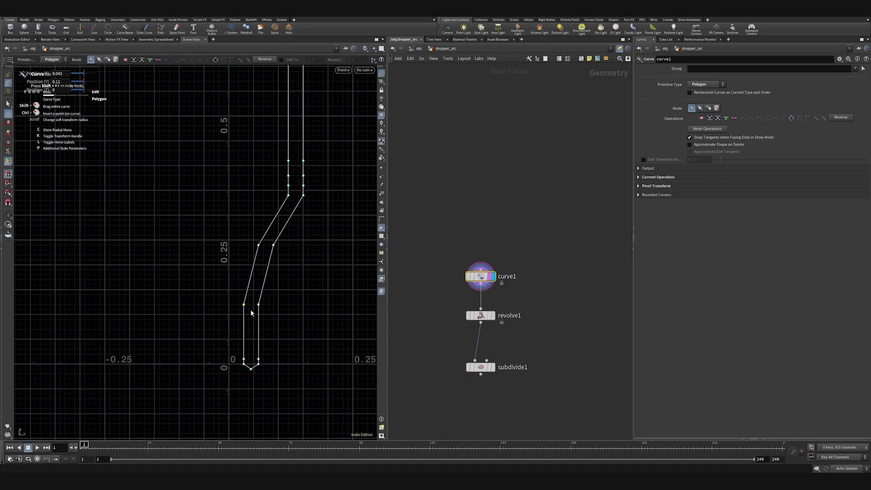
left_click_drag(244, 304, 244, 295)
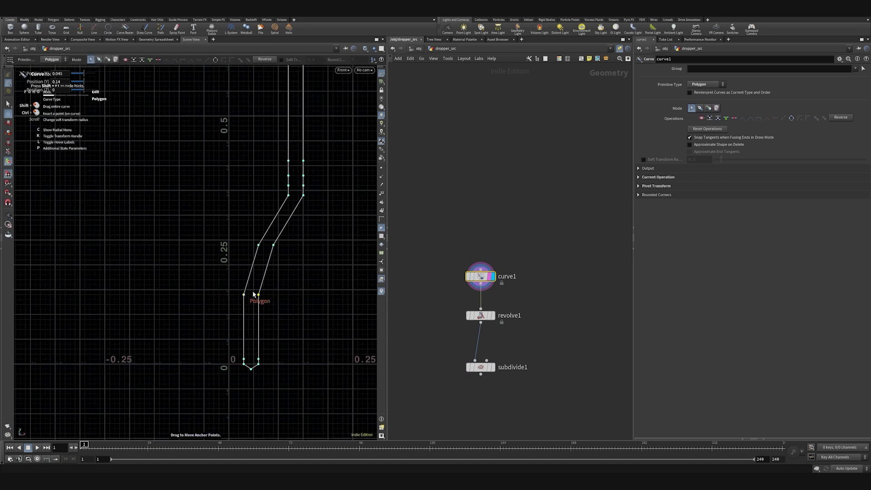
Step: Shift the next bend pair inward to X 0.065 and the tube body's wall points inward to X 0.115
left_click_drag(229, 224, 268, 245)
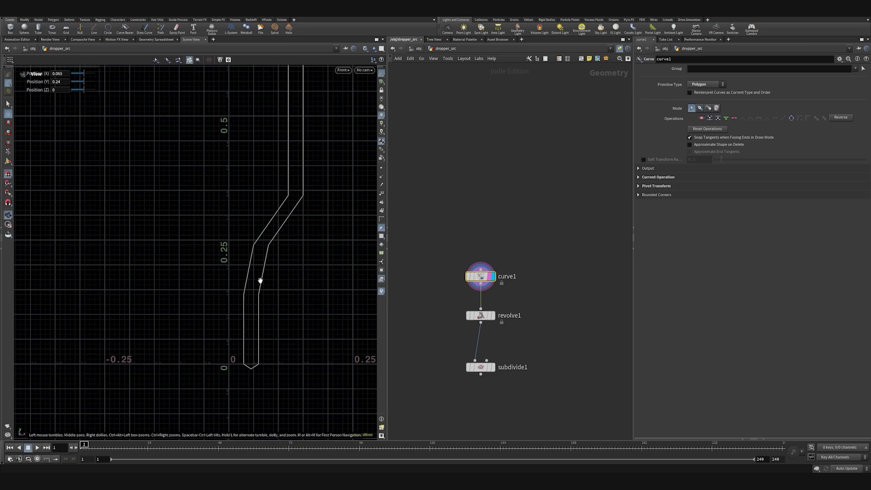
scroll(261, 280, "up", 4, "alt")
scroll(281, 229, "down", 3, "alt")
middle_click_drag(284, 245, 246, 351, "alt")
scroll(246, 351, "down", 5, "alt")
left_click_drag(247, 175, 242, 310)
scroll(255, 335, "up", 6, "alt")
scroll(209, 243, "down", 6, "alt")
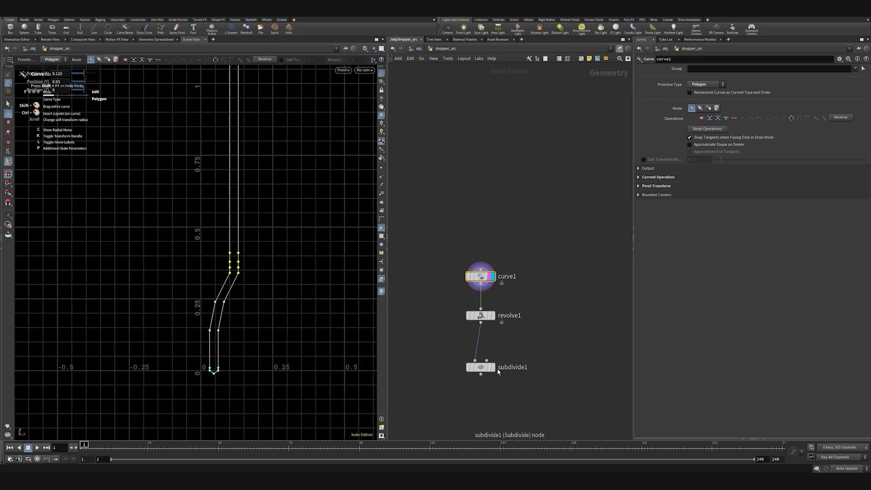
Step: Display the subdivided mesh while keeping the profile curve selected for editing
left_click(494, 367)
left_click(480, 367)
scroll(188, 350, "up", 3, "alt")
left_click(500, 277)
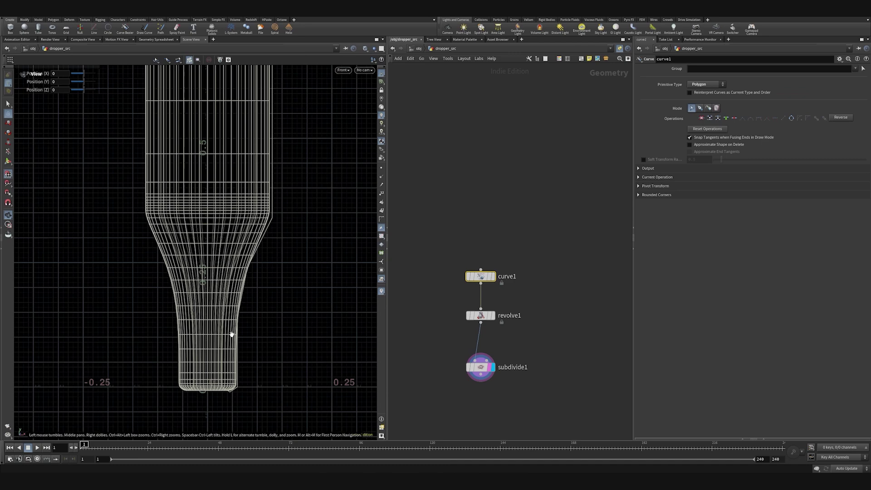
Step: Slightly adjust the height of the bend points between the nozzle and the shoulder
scroll(240, 314, "up", 2)
left_click_drag(239, 314, 240, 321)
mouse_move(222, 245)
left_mouse_down()
mouse_move(275, 269)
mouse_move(252, 268)
left_mouse_up()
scroll(253, 286, "down", 5, "alt")
scroll(253, 286, "up", 4, "alt")
left_click_drag(251, 263, 251, 258)
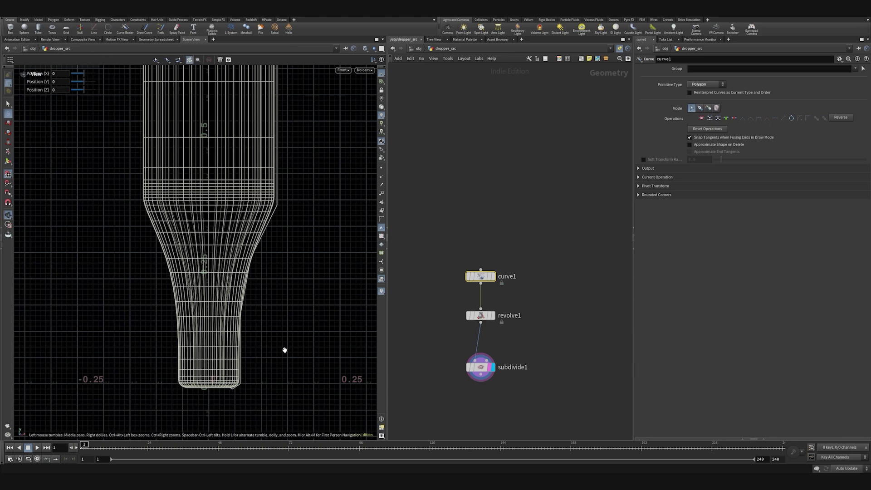
Step: Raise the four pairs of shoulder points together to a centre height of about 0.421
middle_click_drag(284, 350, 271, 369, "alt")
scroll(271, 370, "down", 3, "alt")
left_click_drag(241, 267, 267, 290)
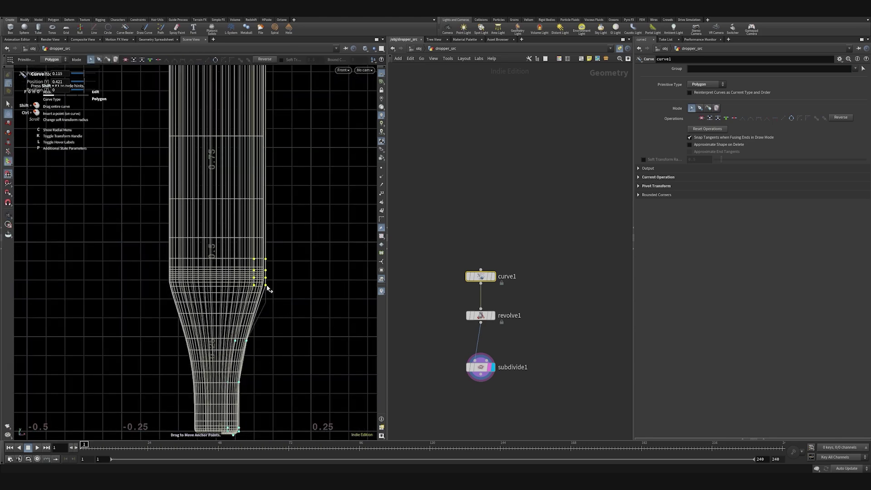
scroll(270, 290, "up", 3)
scroll(273, 317, "down", 5)
left_click(274, 318)
scroll(257, 354, "up", 4)
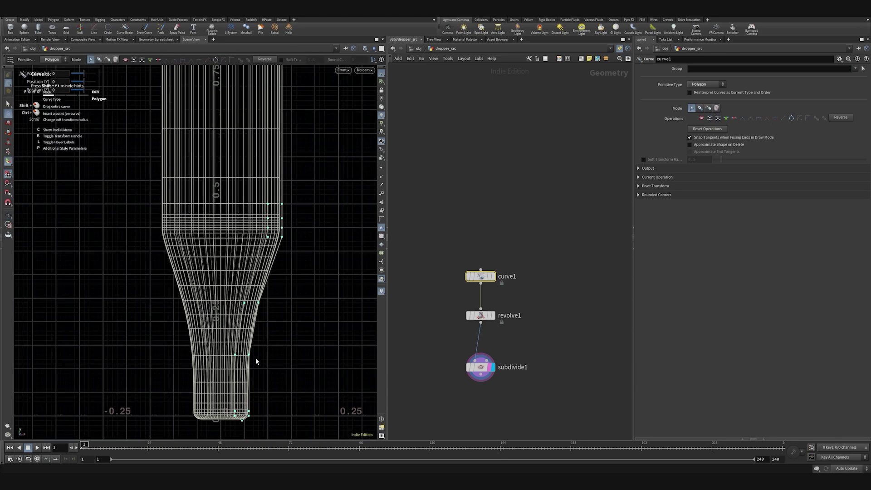
Step: Raise the shoulder points together with the bend pair beneath them by about 0.02
scroll(247, 364, "up", 4)
left_click_drag(210, 279, 252, 335)
left_click(260, 334)
scroll(254, 246, "down", 2)
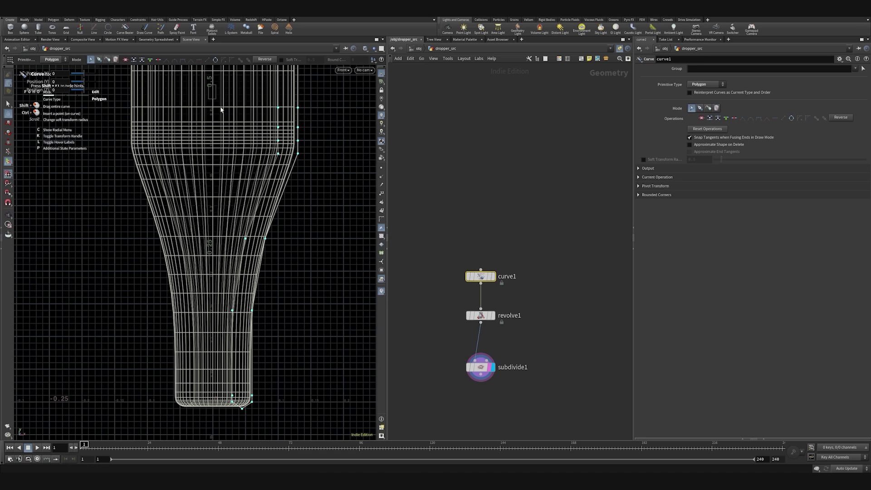
left_click_drag(220, 103, 315, 266)
left_click_drag(298, 153, 299, 146)
left_click(290, 190)
left_click_drag(206, 89, 329, 244)
left_click_drag(298, 148, 299, 142)
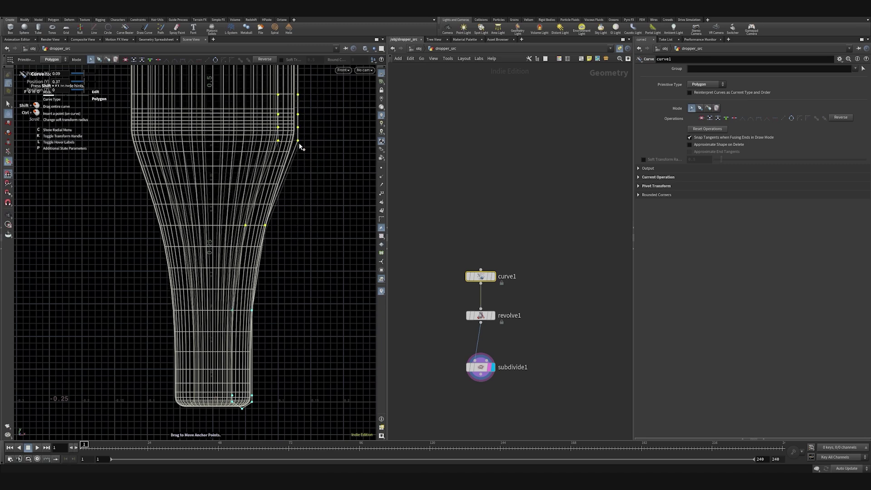
left_click(294, 238)
Step: Lower the pair of bend points at the top of the nozzle slightly
scroll(294, 242, "down", 4)
scroll(281, 287, "up", 3)
key("Return")
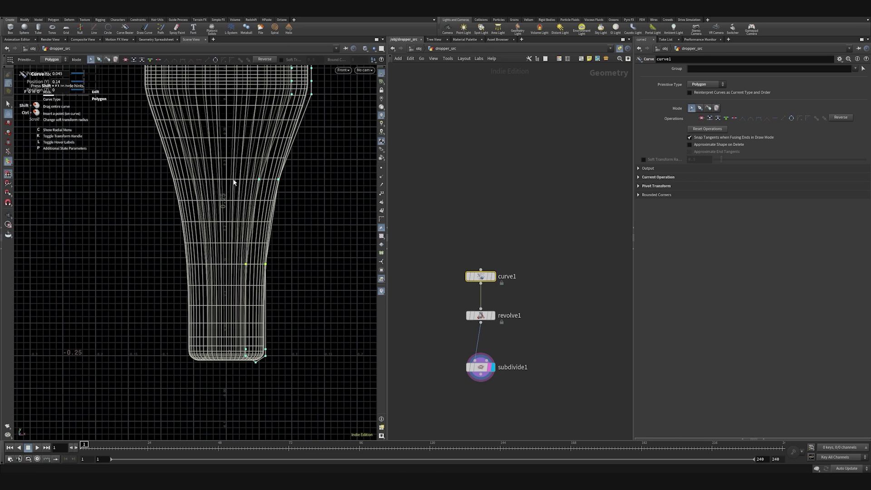
left_click_drag(266, 264, 266, 269)
Step: Examine the subdivided dropper's full silhouette in smooth shading without wireframe
scroll(258, 303, "down", 3)
left_click(484, 368)
key("shift+w")
scroll(275, 302, "down", 4)
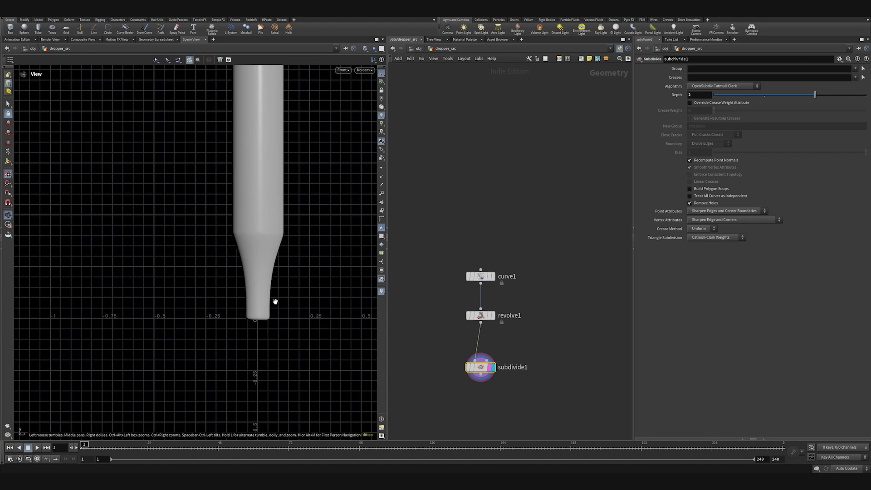
scroll(277, 306, "down", 5)
scroll(280, 310, "up", 4)
scroll(280, 310, "down", 4)
Step: Lengthen the tube to a height of about 1.8 by raising the profile's rim points
left_click(480, 276)
scroll(275, 150, "up", 3)
middle_click_drag(275, 150, 255, 216)
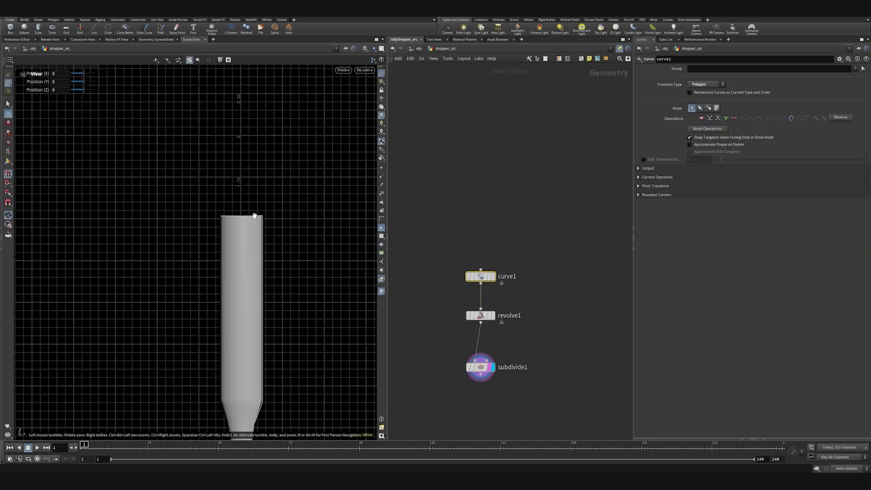
scroll(254, 216, "up", 5)
key("Return")
left_click_drag(252, 206, 288, 234)
left_click_drag(278, 227, 279, 124)
left_click(297, 176)
left_click(412, 229)
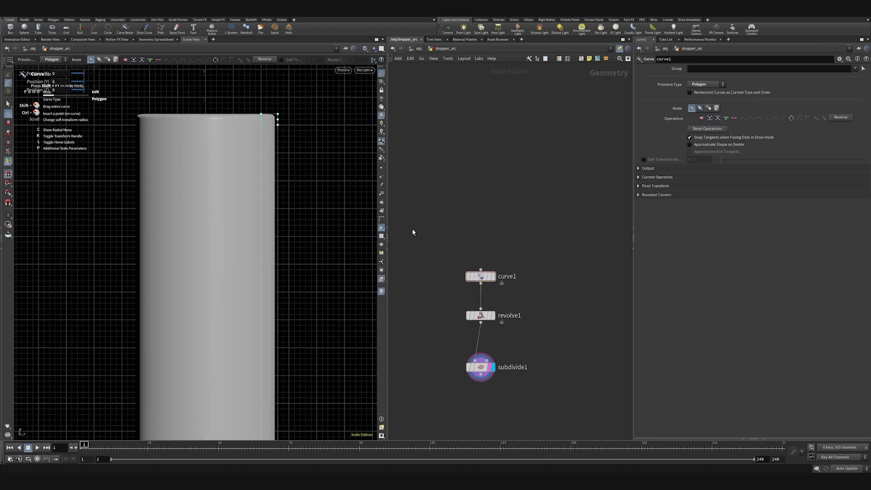
Step: Tidy the node layout and append a Null node after the subdivide
left_click(481, 367)
key("l")
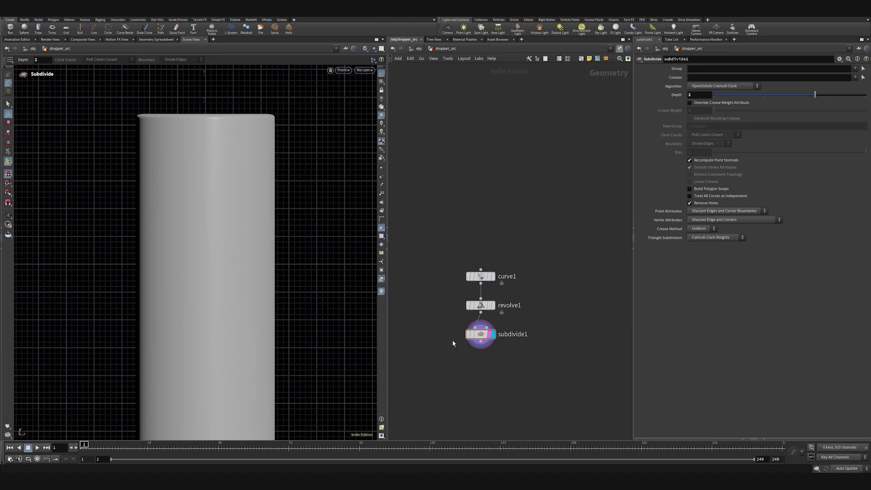
key("Tab")
type("nu")
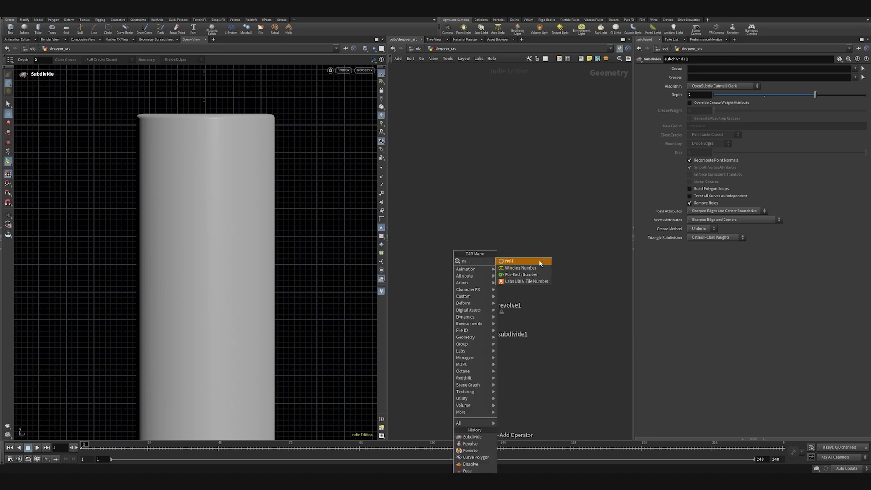
left_click(540, 262)
left_click(481, 396)
Step: Rename the null to OUT_dropper_glass and save the scene
key("F2")
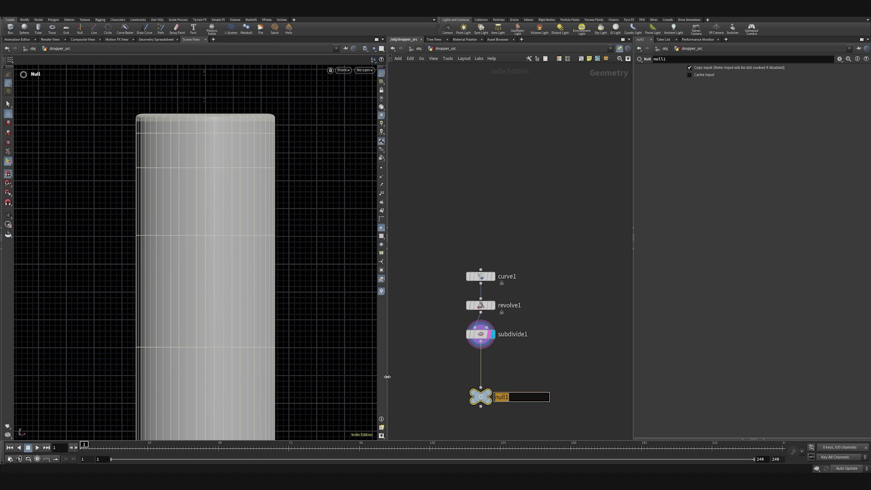
type("OUT_drope")
type("er_glass")
key("Return")
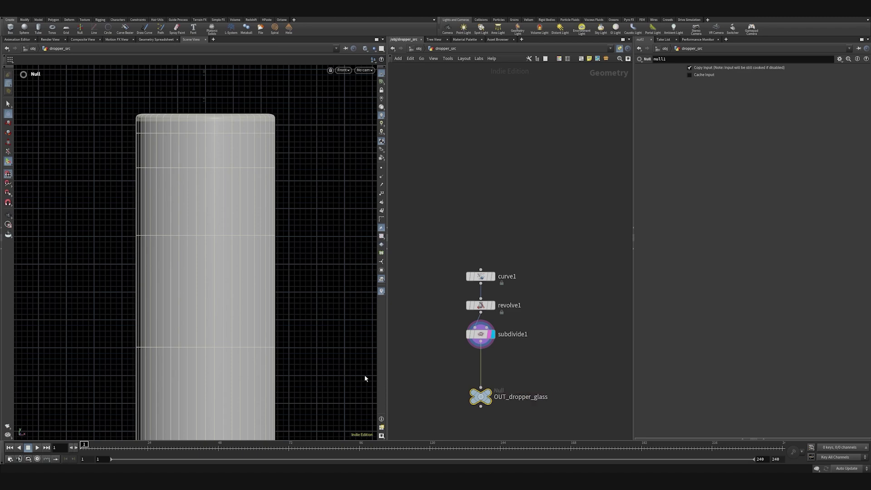
key("ctrl+s")
Step: Duplicate the curve, revolve and subdivide nodes as a separate chain beside the original
left_click_drag(494, 159, 566, 281)
left_click_drag(554, 246, 412, 247, "alt")
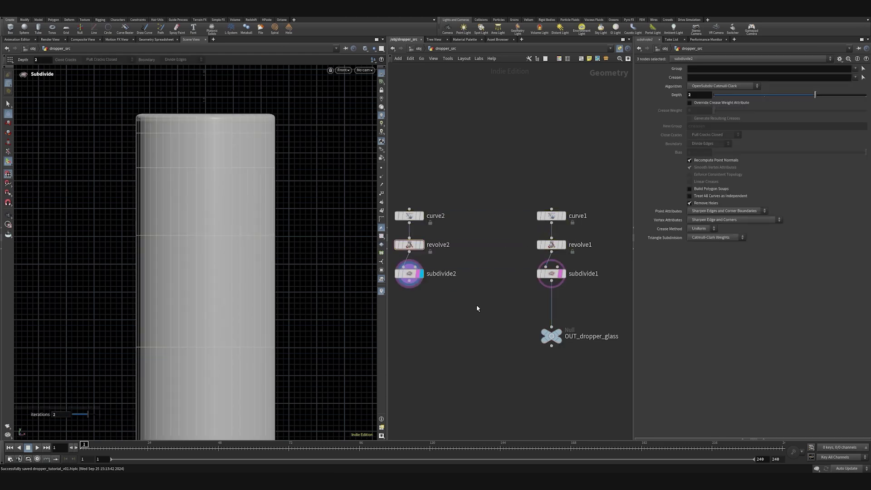
middle_click_drag(420, 315, 481, 311)
scroll(242, 223, "down", 8)
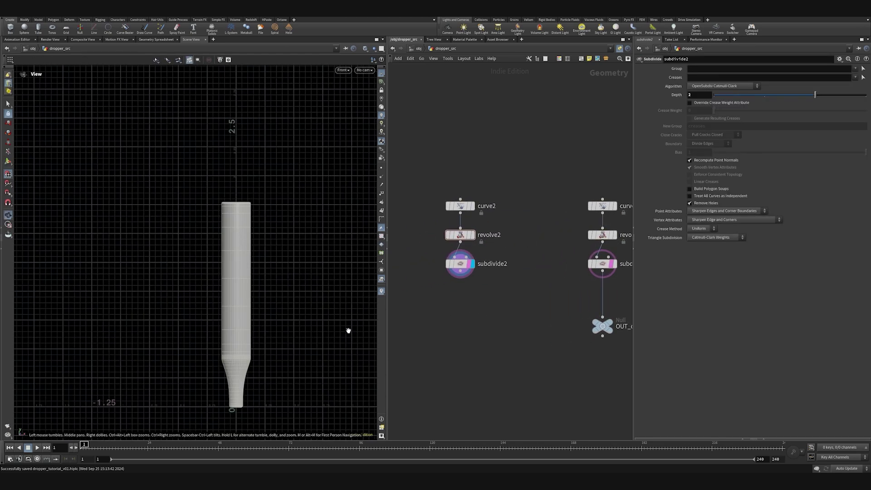
scroll(476, 237, "up", 4)
scroll(497, 282, "down", 4)
middle_click_drag(430, 265, 463, 269)
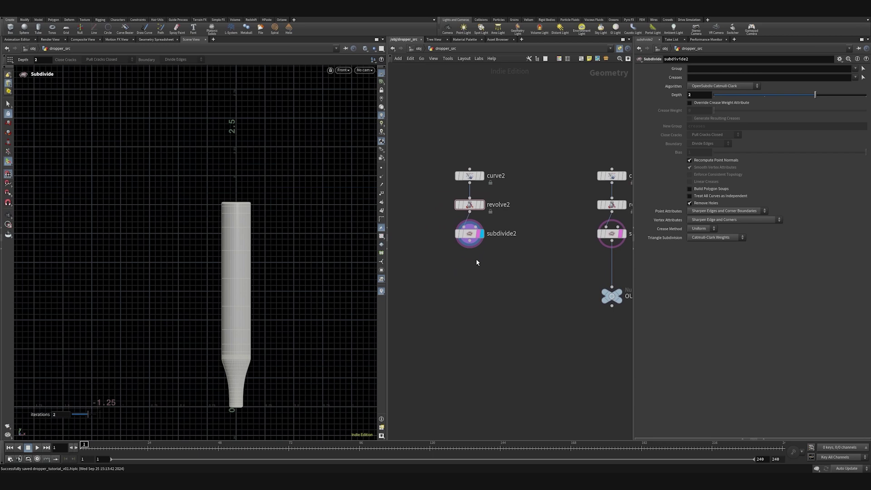
Step: Duplicate the OUT_dropper_glass null and connect it to the copied subdivide node
middle_click_drag(518, 280, 472, 275)
left_click_drag(565, 293, 421, 300, "alt")
left_click(423, 237)
left_click(423, 288)
Step: Rename the copied null to baseLiquid
double_click(464, 298)
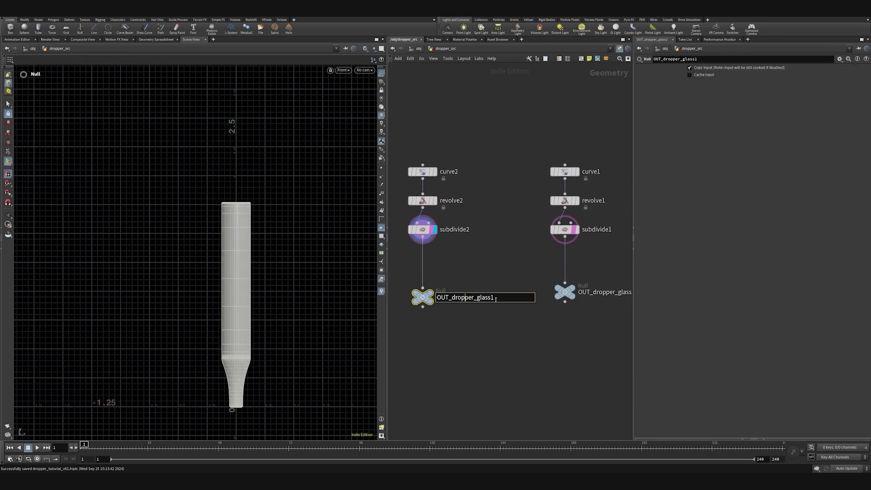
type("baseLu")
key("BackSpace")
type("i")
key("BackSpace")
type("uid")
key("Return")
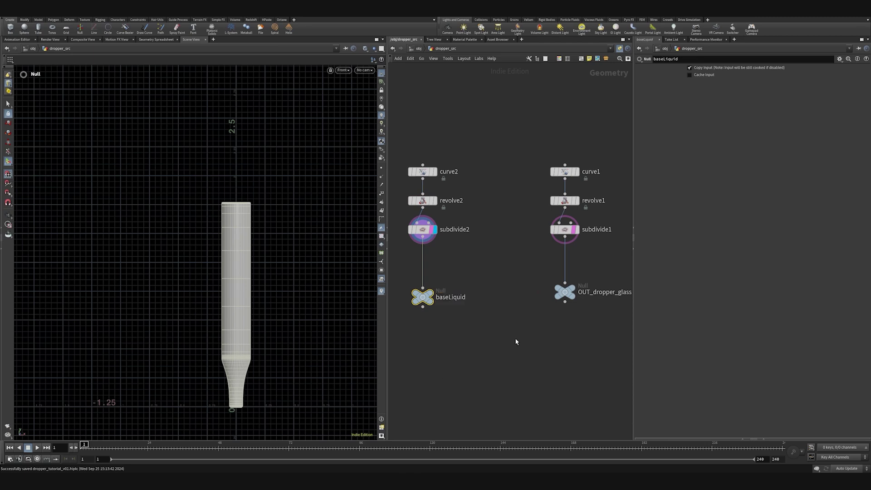
Step: Rename the OUT_dropper_glass null to OUT_dropperGlass
left_click(625, 295)
left_click_drag(625, 295, 618, 297)
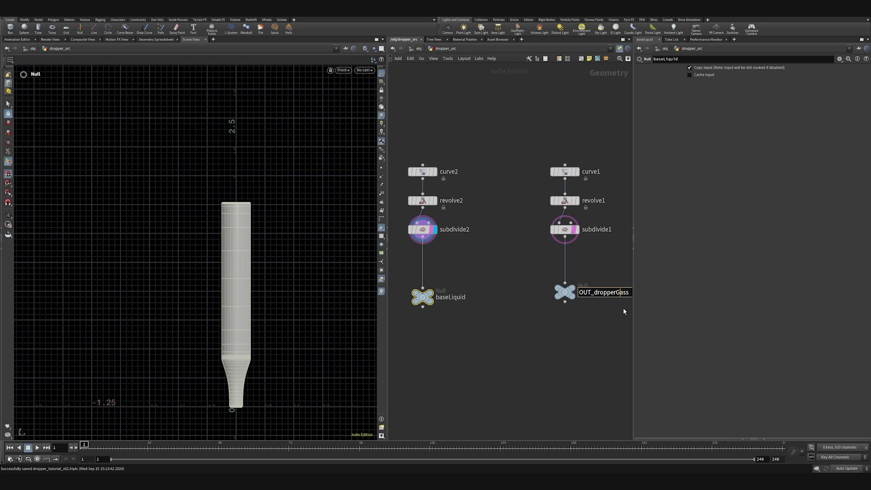
type("Gl")
key("Return")
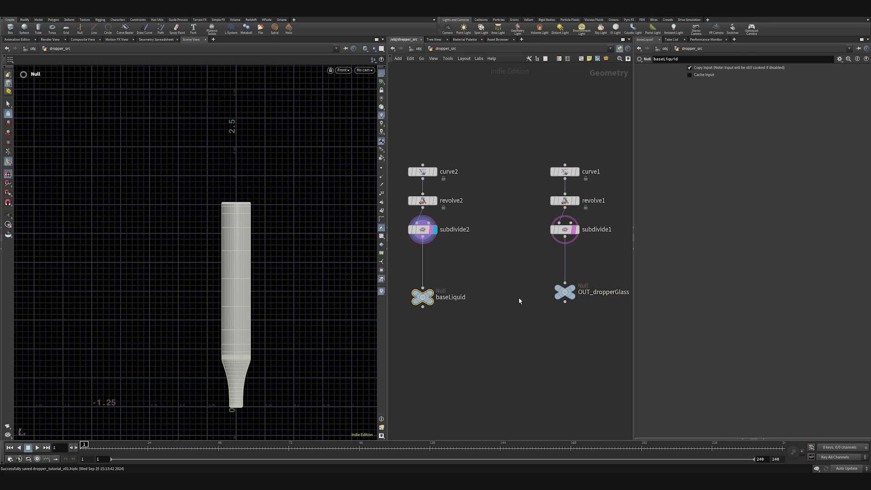
Step: Display curve2 and open up its profile by cutting away the outer wall and tip segments, keeping the inner wall line
middle_click_drag(514, 280, 529, 280)
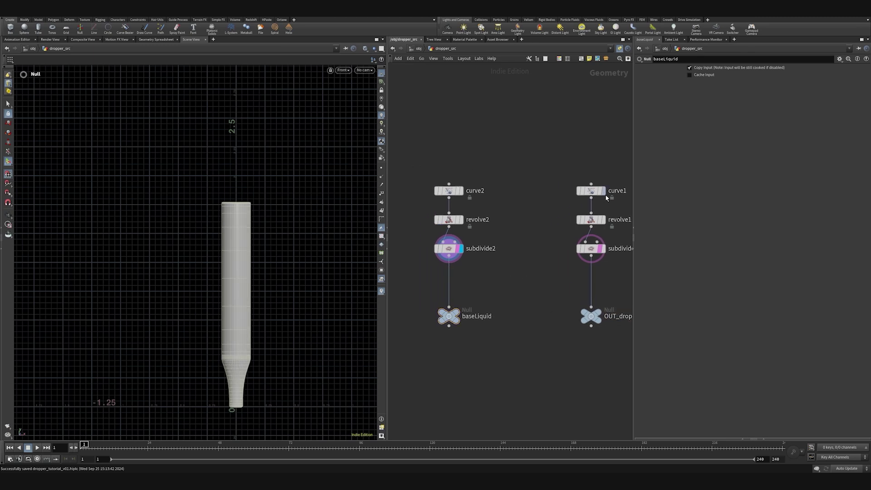
left_click(605, 191)
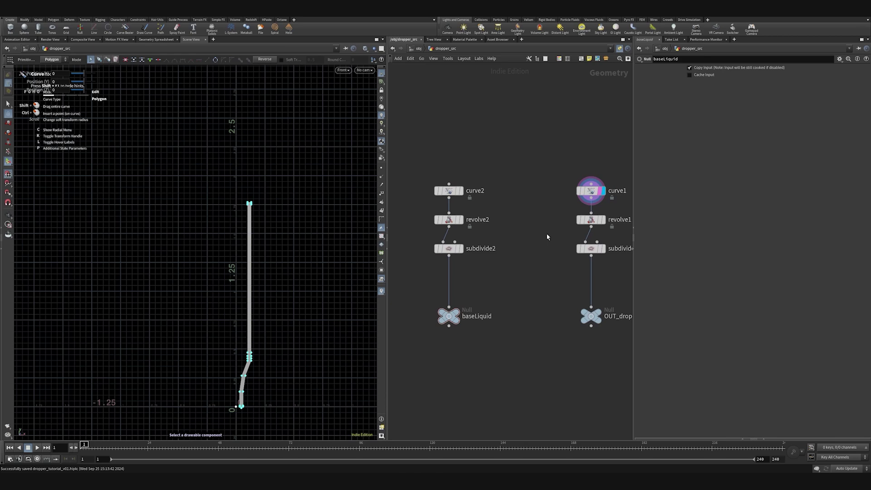
left_click(458, 191)
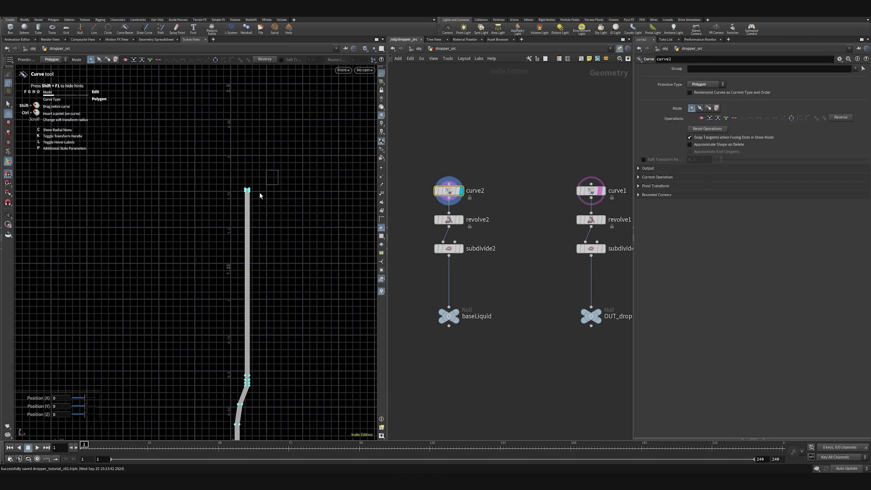
left_click_drag(247, 221, 247, 220)
middle_click_drag(283, 339, 301, 187, "alt")
right_click_drag(302, 187, 284, 210, "alt")
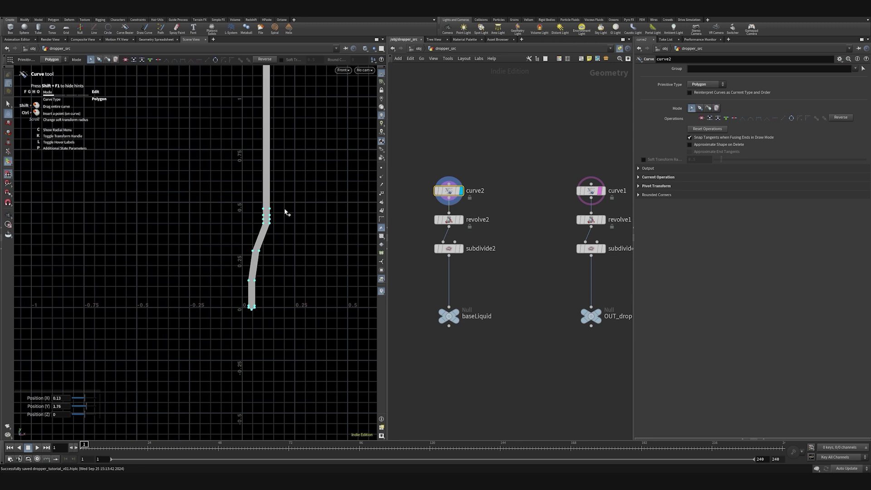
left_click_drag(272, 230, 262, 227)
left_click(733, 119)
middle_click_drag(332, 332, 302, 300, "alt")
right_click_drag(302, 300, 273, 317, "alt")
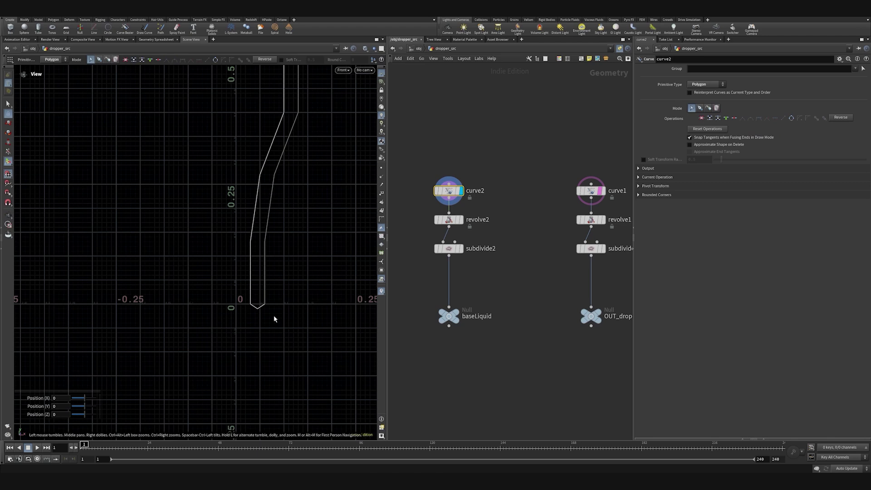
left_click_drag(292, 321, 255, 303)
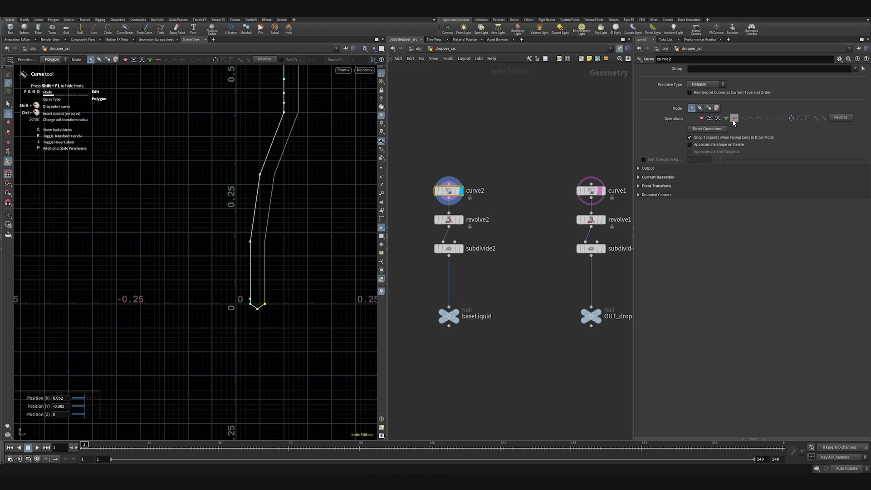
left_click(254, 324)
Step: Raise the lower points of curve2's inner wall line and place its end point at X 0.02, Y 0.04
right_click_drag(244, 308, 223, 212, "alt")
left_click_drag(224, 212, 291, 322)
left_click_drag(261, 290, 262, 197)
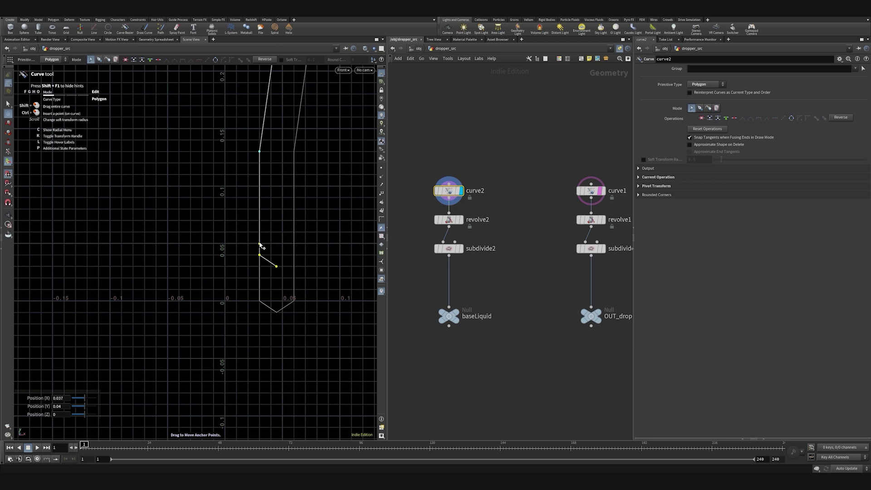
left_click_drag(264, 297, 249, 249)
scroll(243, 266, "up", 4)
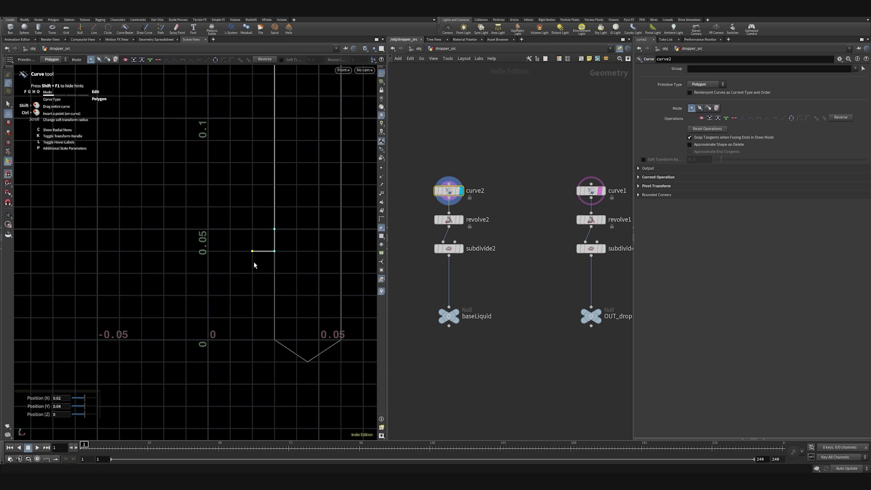
Step: Extend curve2's lower end to the central axis at Y 0.05 and display the subdivide2 result
left_click(700, 108)
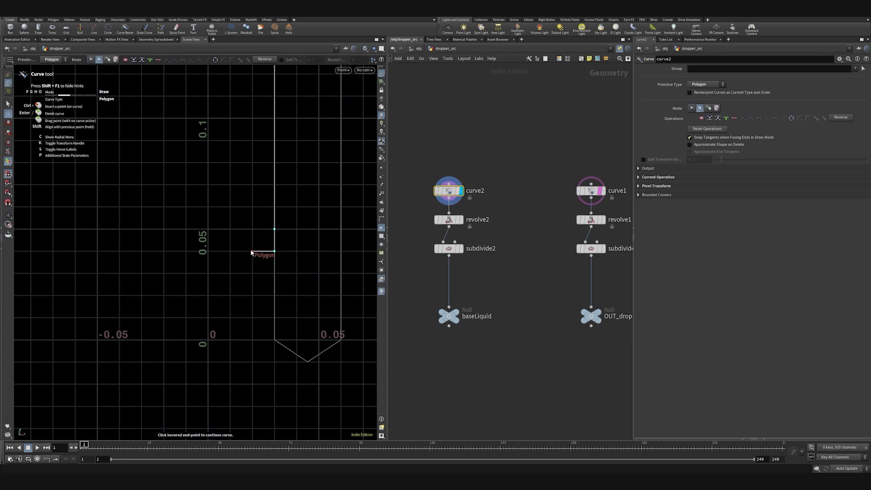
key("Return")
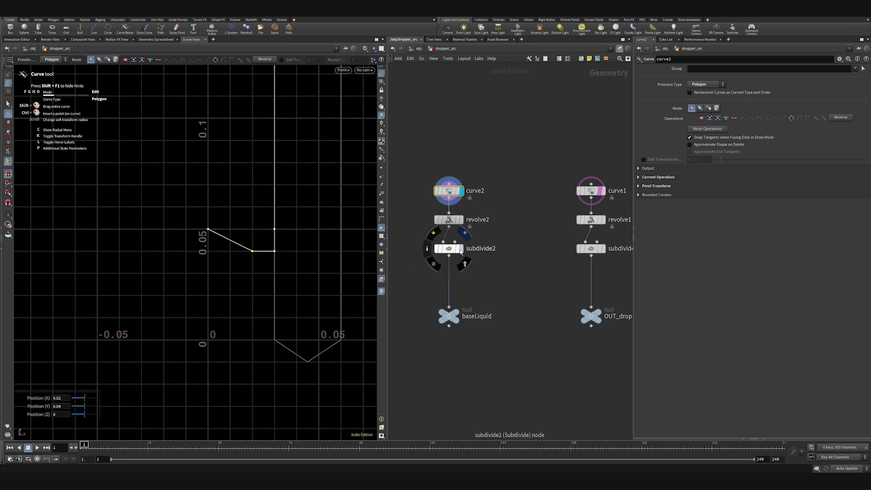
left_click(461, 250)
Step: Insert a Fuse node between revolve2 and subdivide2
left_click(456, 220)
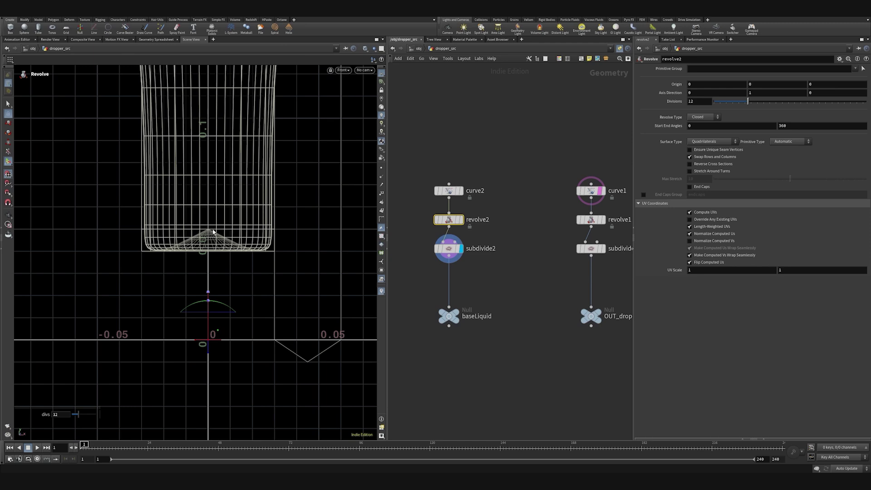
key("Tab")
type("fu")
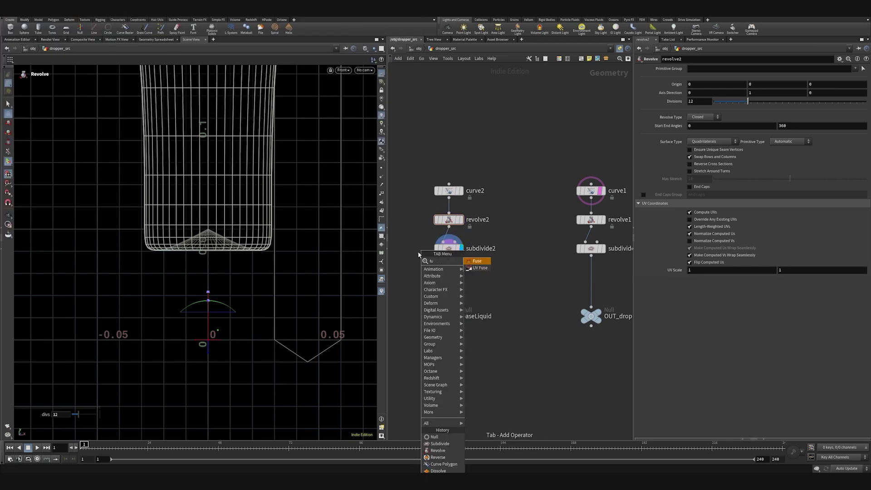
type("se")
left_click(485, 263)
left_click(445, 233)
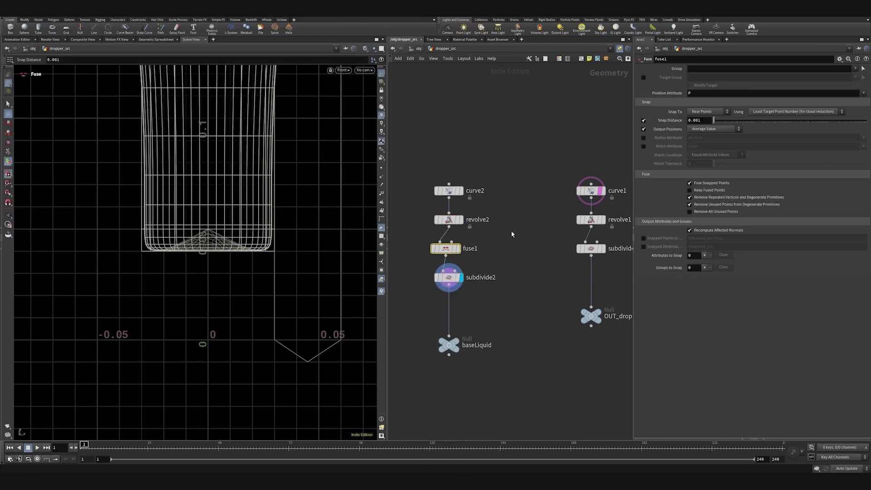
left_click(449, 277)
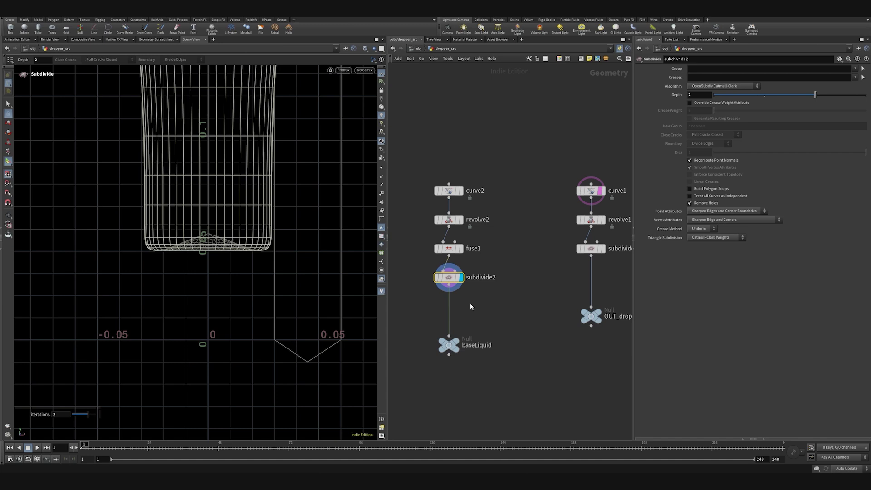
Step: Display curve2 and lower its upper end points to about Y 0.6, shortening the liquid column
left_click(461, 191)
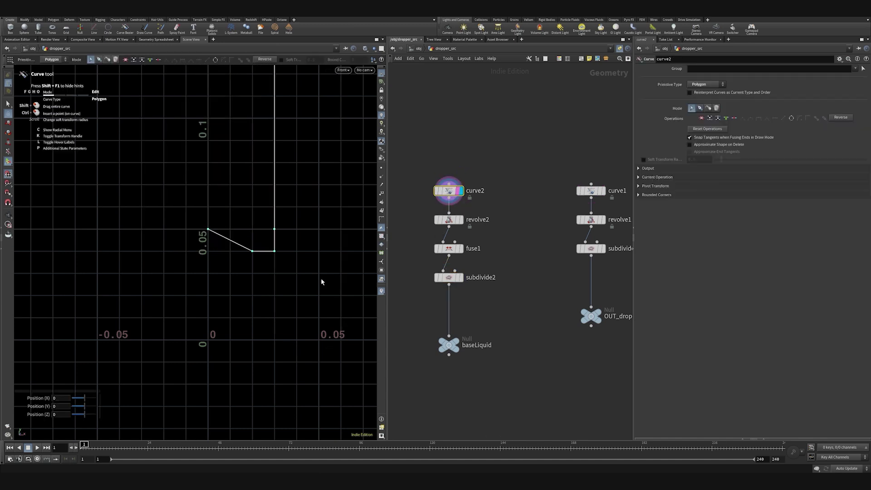
key("Escape")
scroll(253, 224, "up", 3)
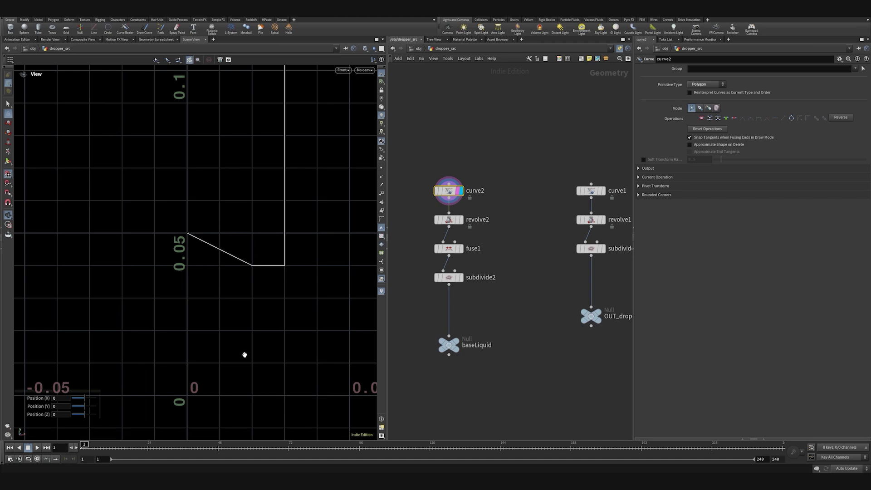
scroll(244, 355, "down", 12)
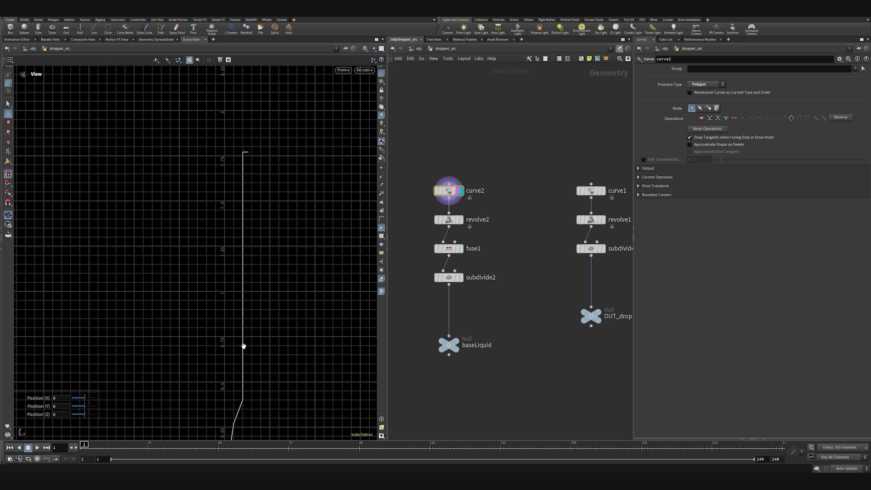
scroll(240, 317, "down", 2)
key("Return")
left_click_drag(263, 232, 263, 231)
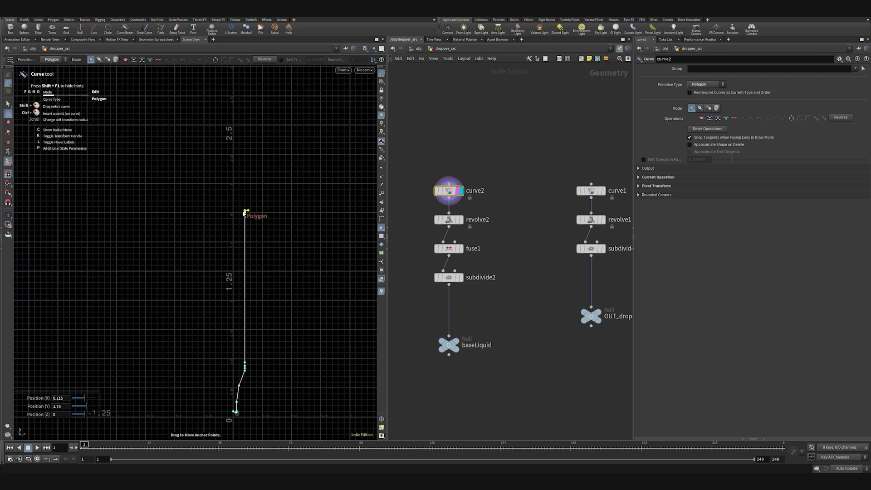
left_click_drag(249, 348, 249, 349)
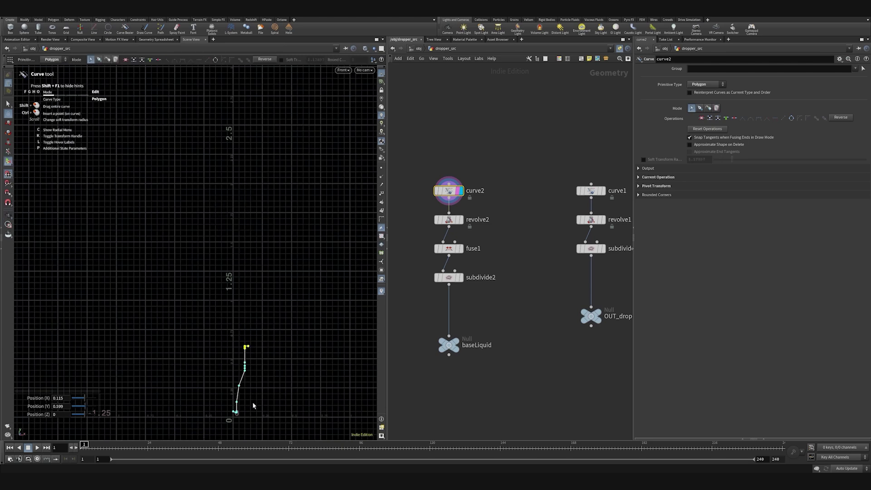
Step: Reshape curve2's lower end by pulling the wall corner down and moving the axis end point to about X 0.017, Y 0.043
left_click(252, 404)
scroll(230, 415, "up", 14, "alt")
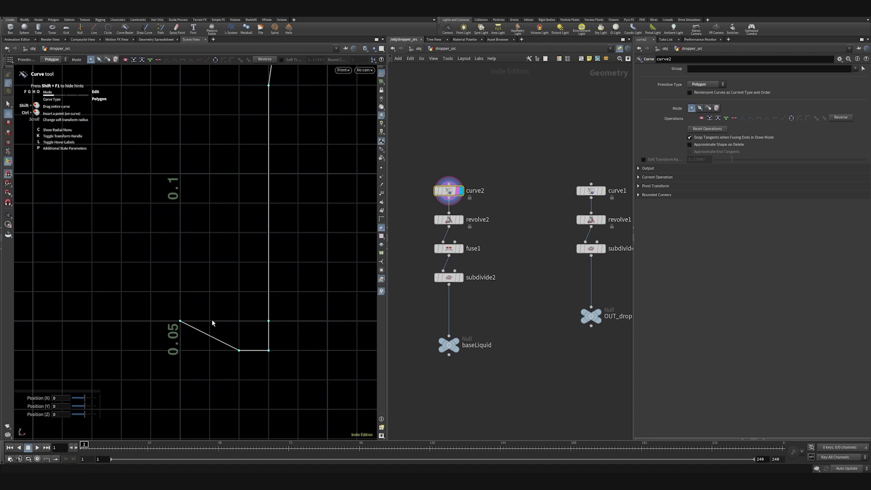
left_click_drag(242, 351, 259, 355)
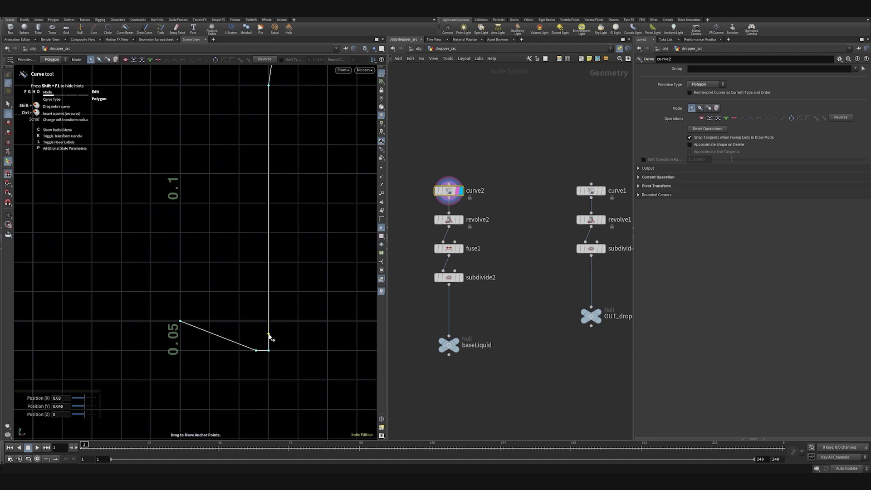
left_click(269, 356)
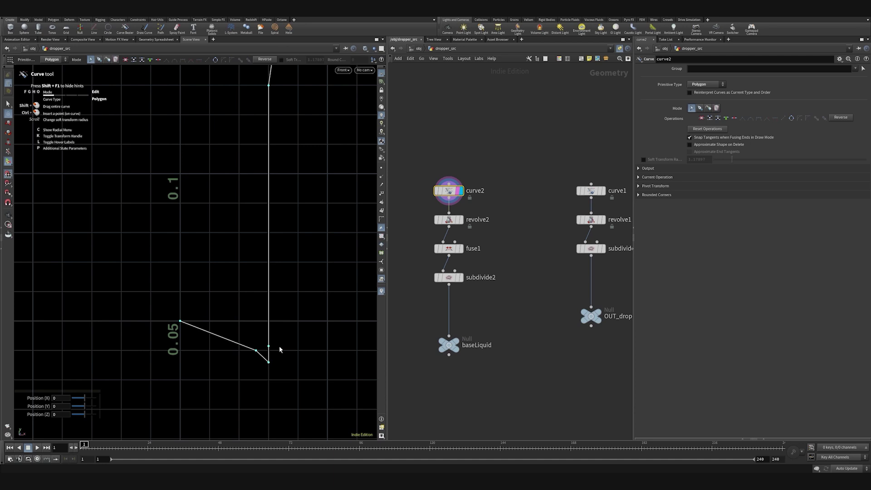
left_click_drag(185, 334, 230, 343)
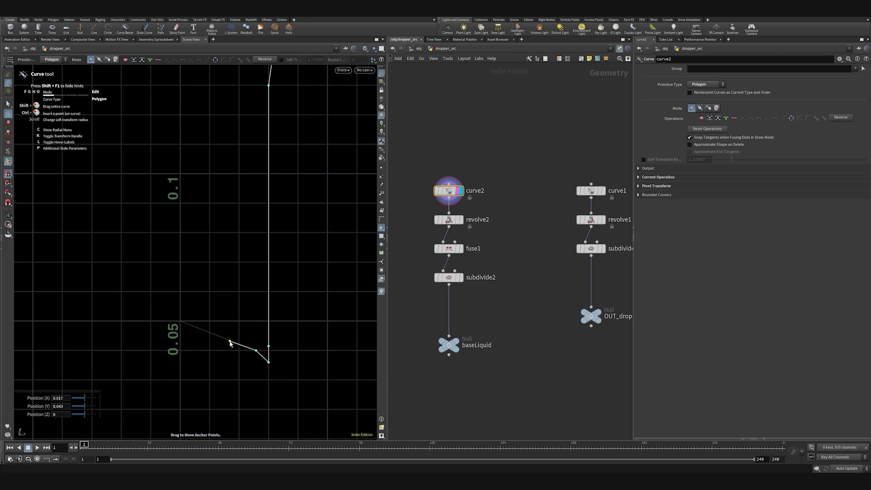
Step: Continue curve2 from its lower end with extra points up to the central axis, forming a rounded concave base
key("g")
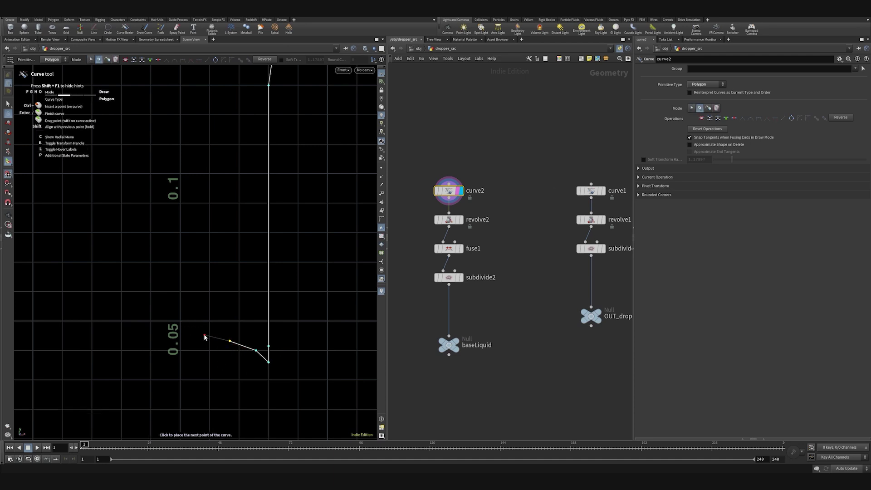
left_click(180, 337)
key("Return")
scroll(245, 377, "up", 2)
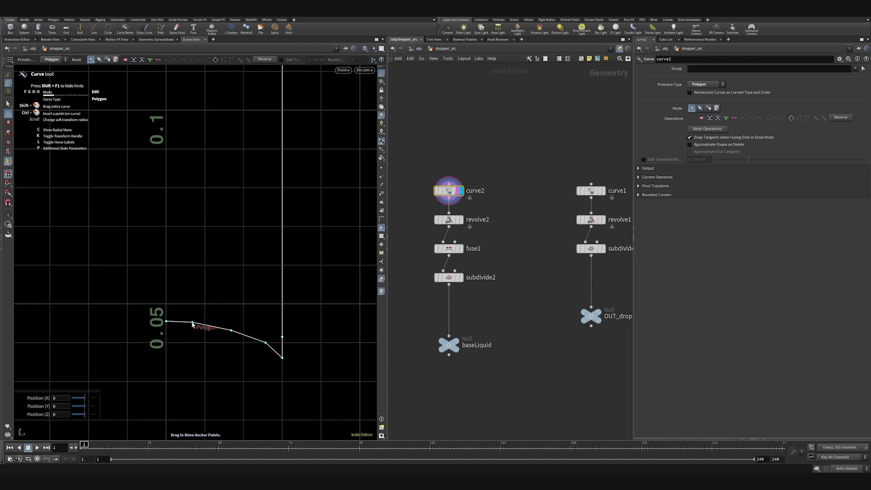
Step: Remove the short vertical segment at the foot of curve2's wall and redraw it with an intermediate point down to the corner
left_click(282, 347)
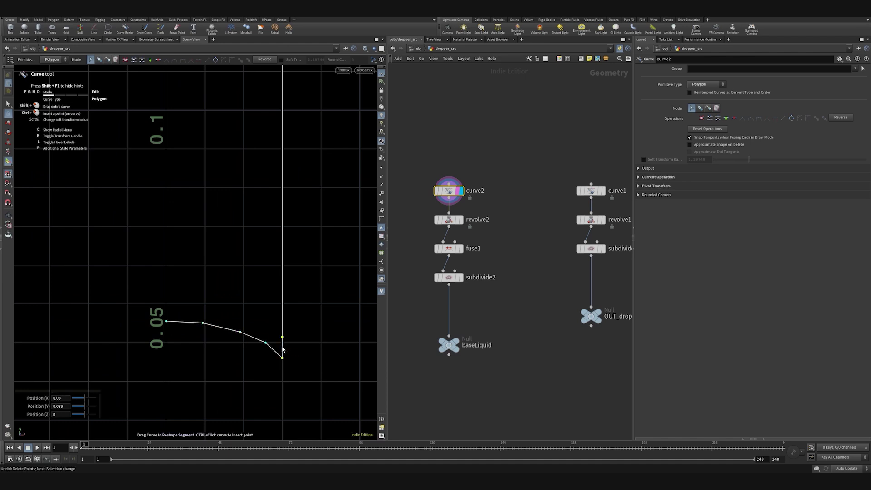
left_click(700, 108)
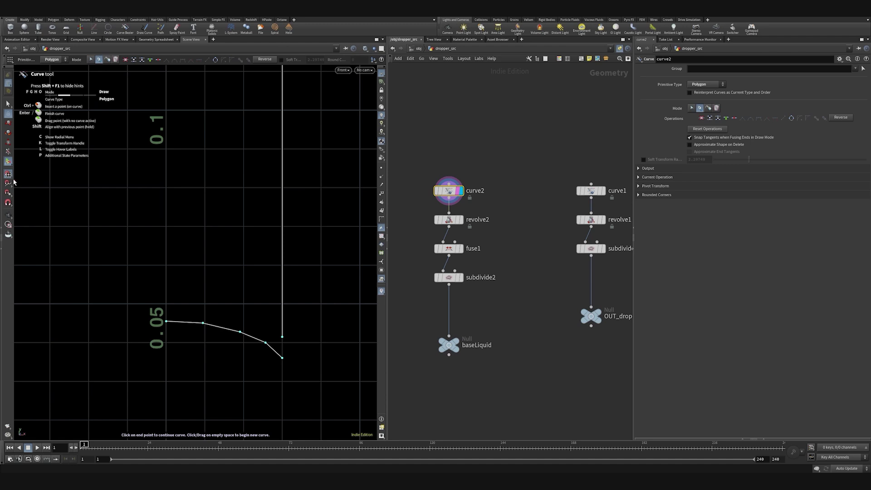
left_click(282, 337)
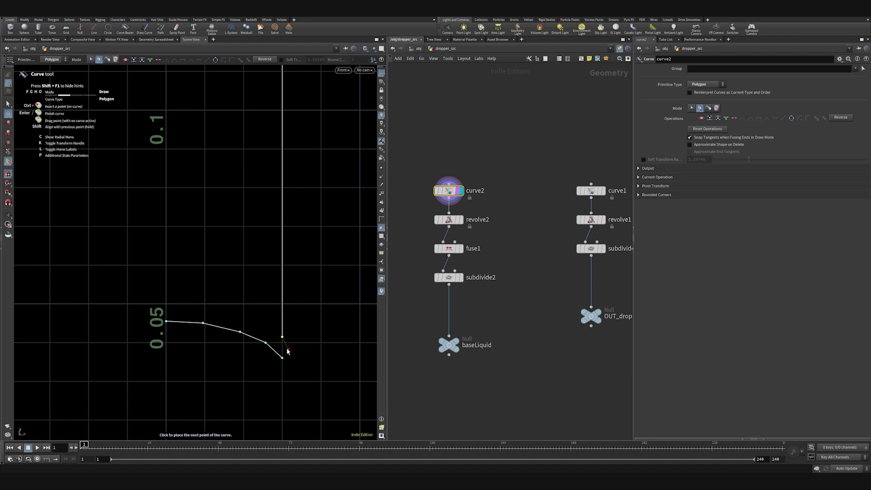
scroll(282, 363, "up", 5)
left_click(282, 325)
left_click(283, 346)
key("Escape")
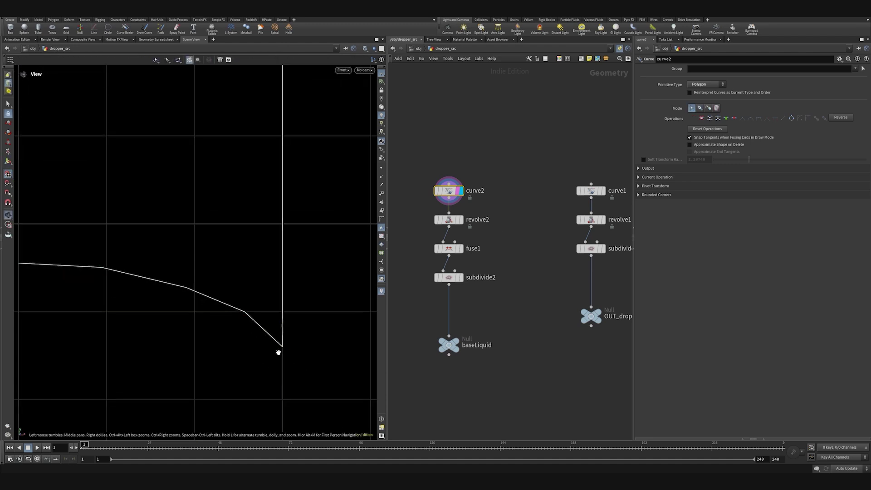
Step: Pull curve2's bottom corner further down and move the neighbouring base point to about X 0.028, Y 0.038
key("Return")
mouse_move(281, 347)
left_mouse_down()
mouse_move(259, 330)
mouse_move(282, 348)
mouse_move(282, 400)
mouse_move(282, 361)
left_mouse_up()
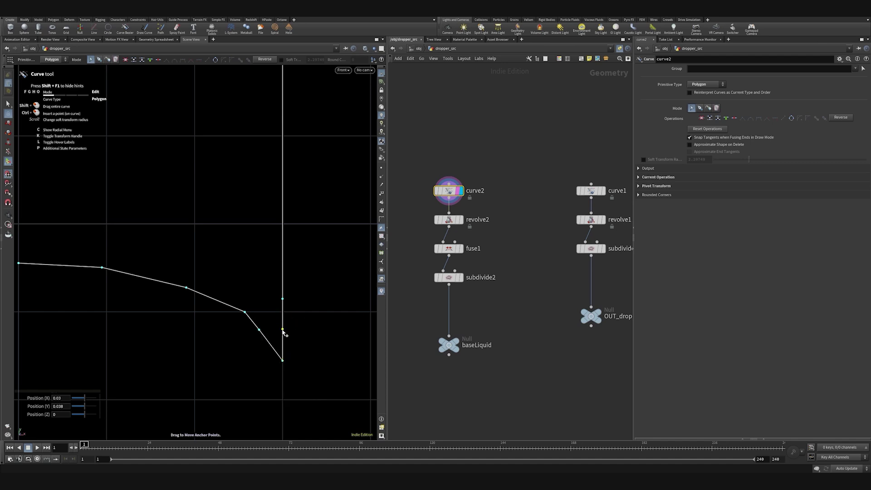
left_click_drag(259, 330, 261, 332)
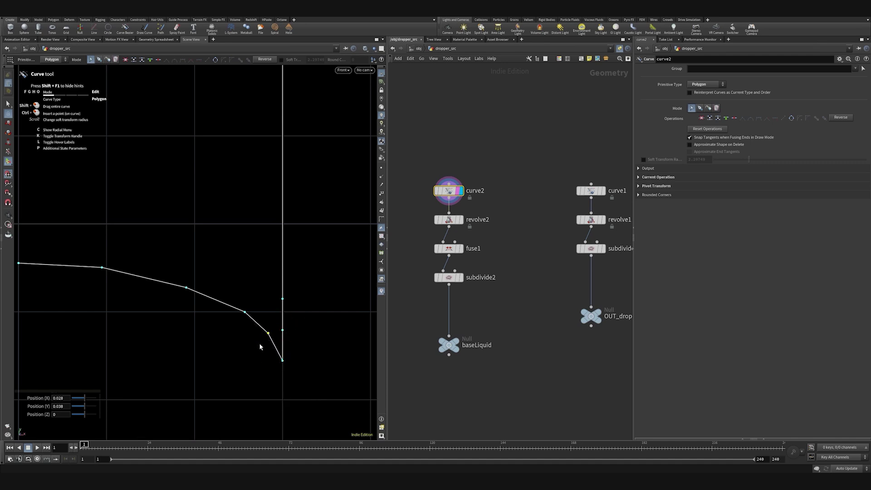
Step: Display the subdivide2 result and select that node
scroll(260, 347, "down", 5)
left_click(460, 278)
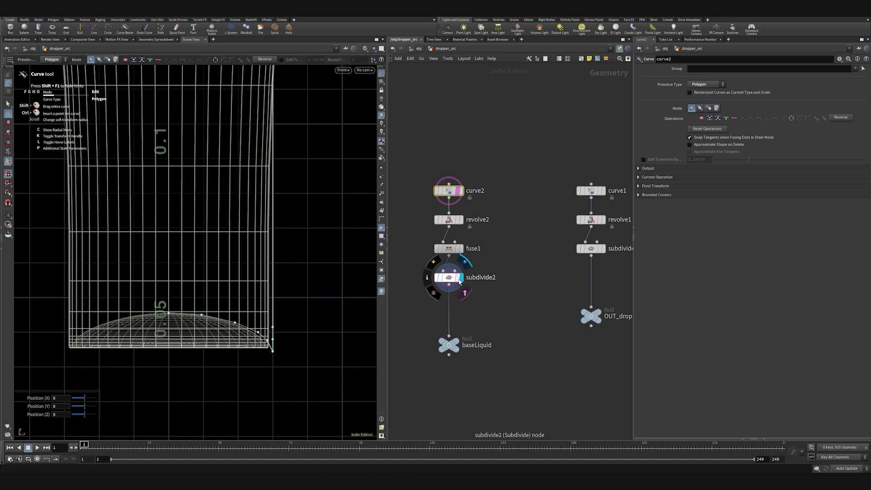
left_click(449, 277)
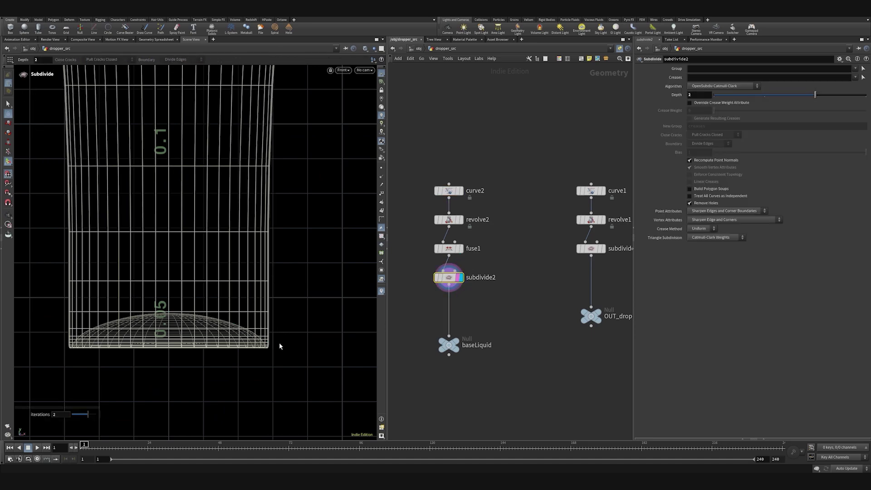
Step: Adjust curve2's points near the bottom corner, raising the upper of the closely spaced wall points and moving a neighbouring base point inward and up
key("space+1")
left_click_drag(274, 345, 258, 268, "alt")
scroll(195, 376, "up", 8)
key("shift+w")
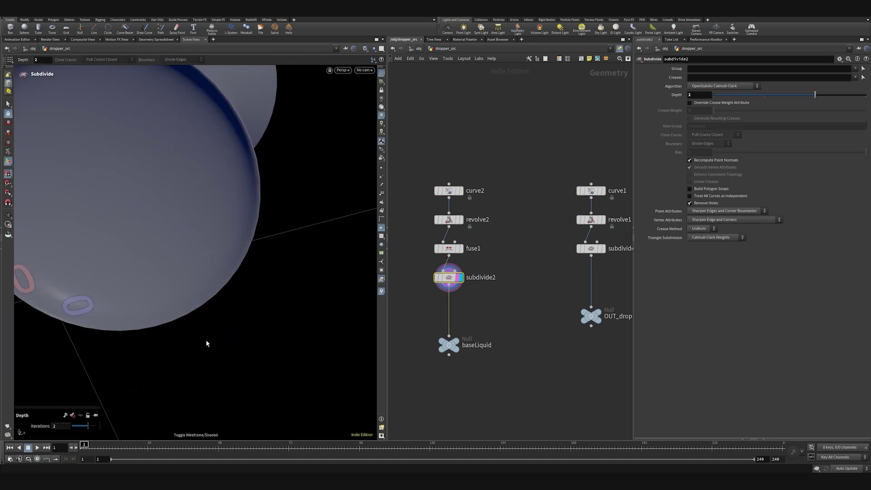
left_click_drag(206, 344, 238, 307)
left_click(453, 193)
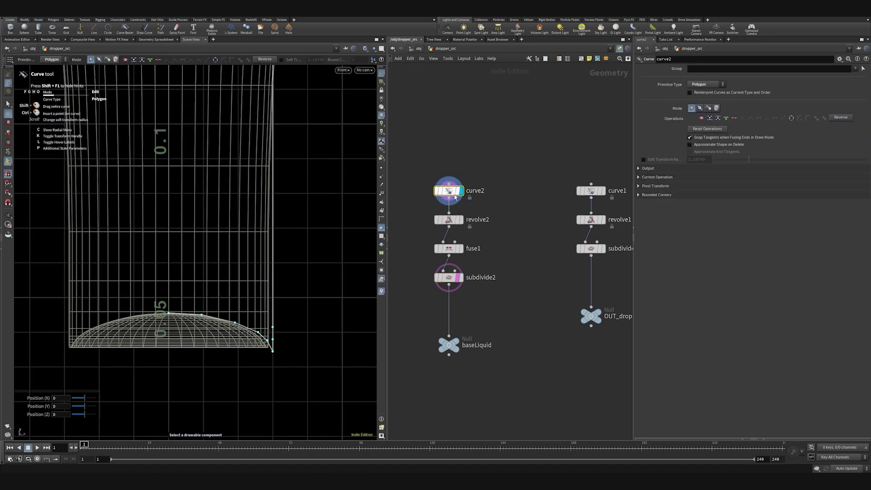
left_click(458, 191)
scroll(272, 356, "up", 5, "alt")
left_click_drag(278, 346, 278, 331)
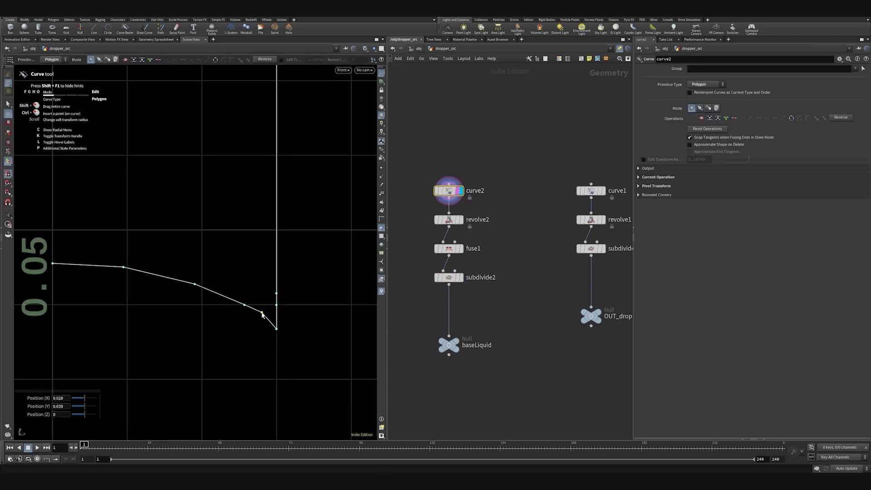
left_click_drag(245, 305, 236, 299)
Step: Display and select subdivide2, and examine the liquid body's reshaped base and lower wall in shaded and wireframe views
left_click(459, 278)
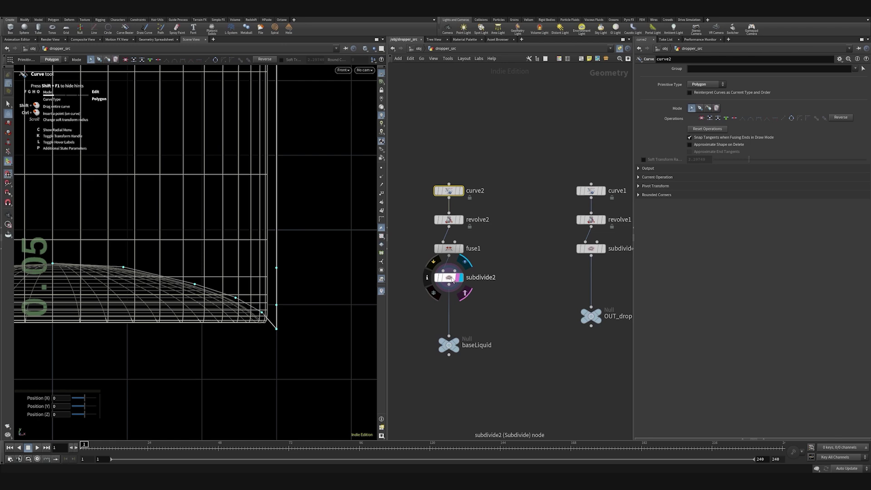
left_click(453, 280)
mouse_move(238, 368)
left_mouse_down()
mouse_move(246, 260)
mouse_move(219, 322)
mouse_move(220, 294)
mouse_move(228, 314)
left_mouse_up()
key("space+3")
middle_click_drag(241, 323, 219, 348)
key("shift+w")
scroll(219, 348, "down", 5)
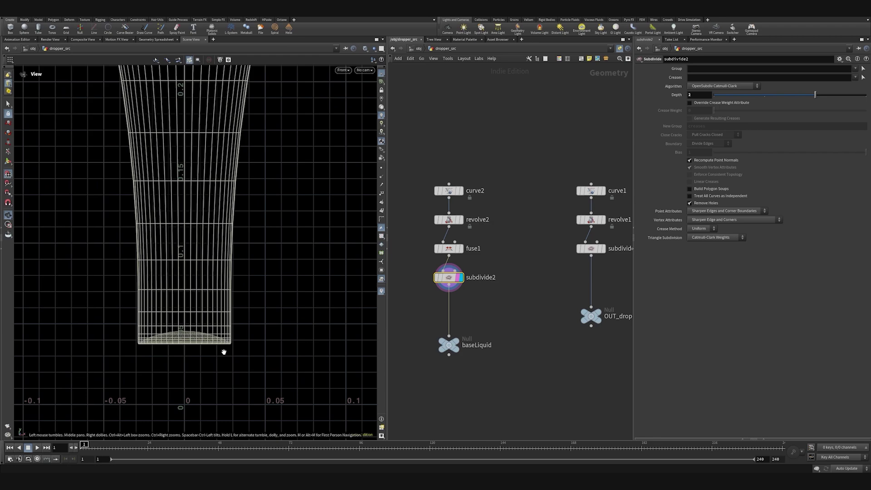
scroll(226, 348, "down", 10)
scroll(248, 263, "up", 7)
Step: Display curve2 and continue it from its upper wall end with further points to the central axis at about Y 0.6
left_click_drag(484, 179, 430, 206)
left_click(461, 191)
mouse_move(199, 293)
right_mouse_down()
mouse_move(212, 275)
mouse_move(212, 186)
right_mouse_up()
middle_click_drag(212, 187, 229, 261)
left_click_drag(323, 274, 246, 279)
key("g")
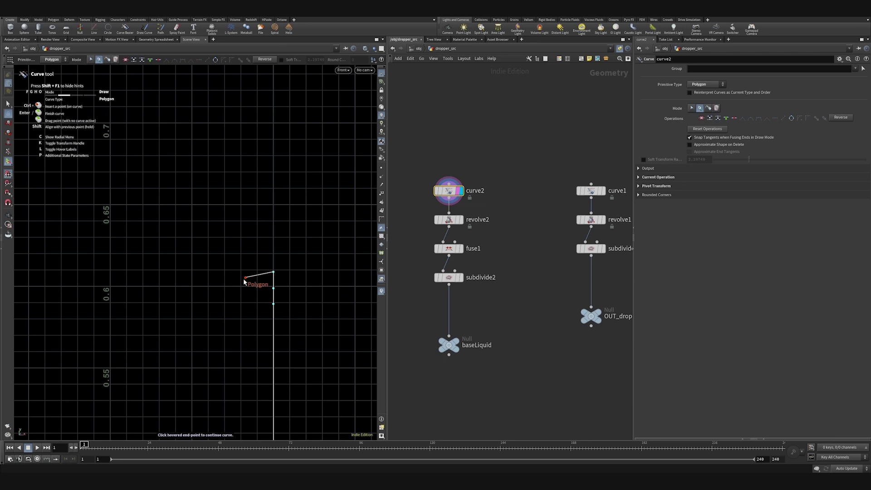
left_click(244, 279)
left_click(109, 287)
key("f")
right_click_drag(126, 308, 84, 299)
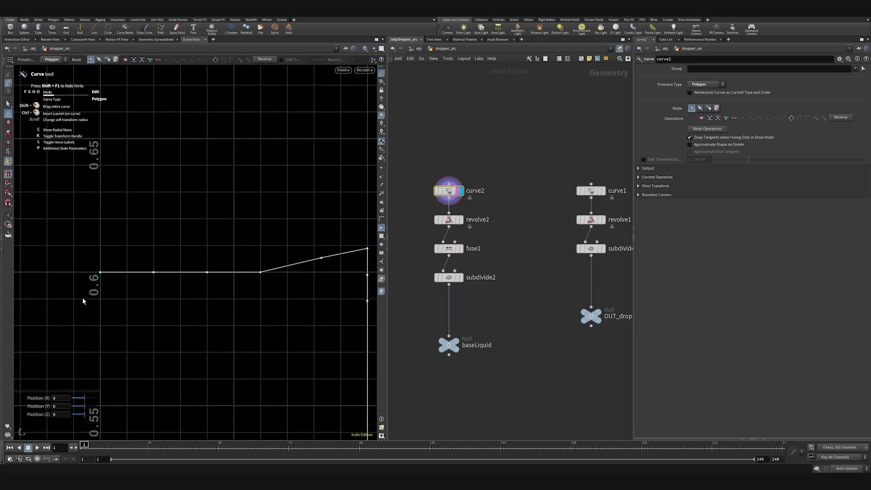
Step: Raise curve2's intermediate top points slightly and replace the two nearest the axis with a single point at about X 0.03
left_click_drag(127, 235, 329, 290)
left_click_drag(154, 273, 155, 269)
left_click(208, 293)
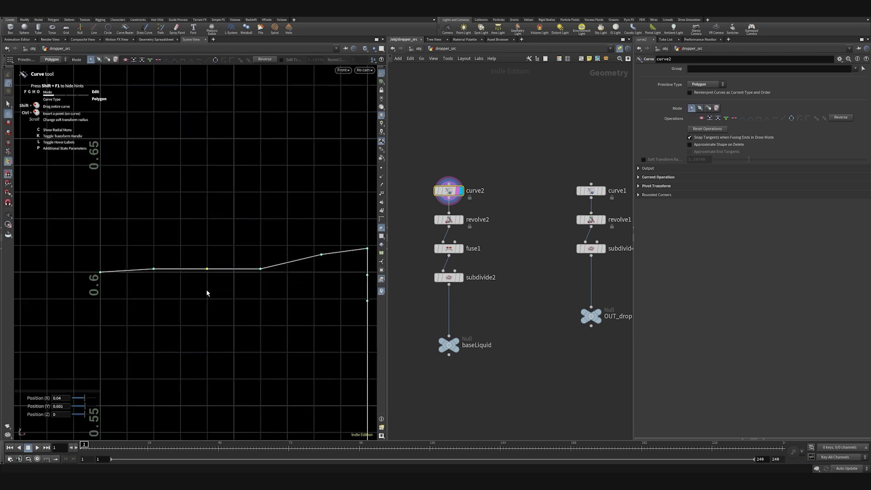
left_click_drag(208, 293, 147, 256)
key("Delete")
left_click_drag(177, 270, 180, 269, "ctrl")
Step: Shift curve2 slightly upward and reposition its top points into a shallow dip, lowering the X 0.03 point to Y 0.6
left_click(266, 281)
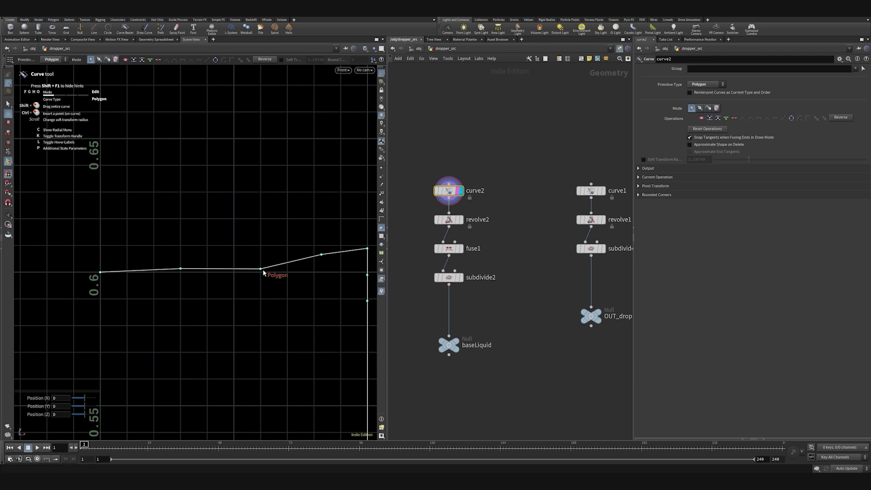
left_click_drag(263, 271, 263, 267, "shift")
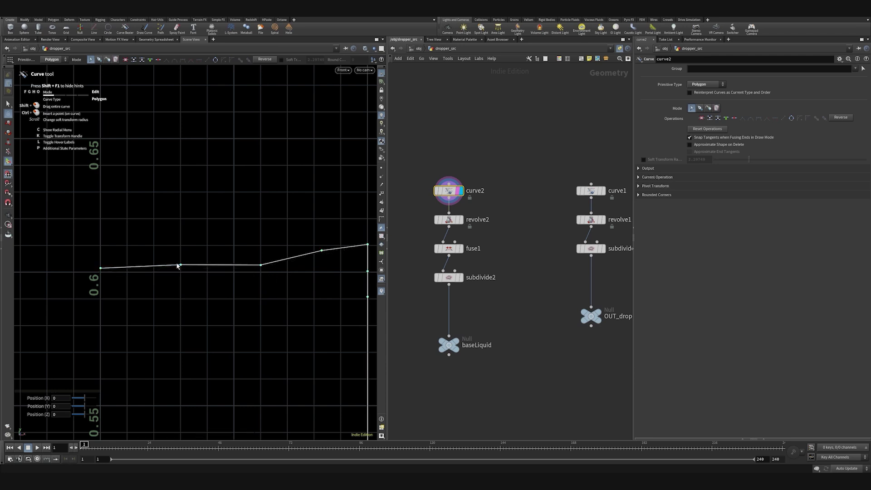
left_click_drag(181, 265, 182, 272)
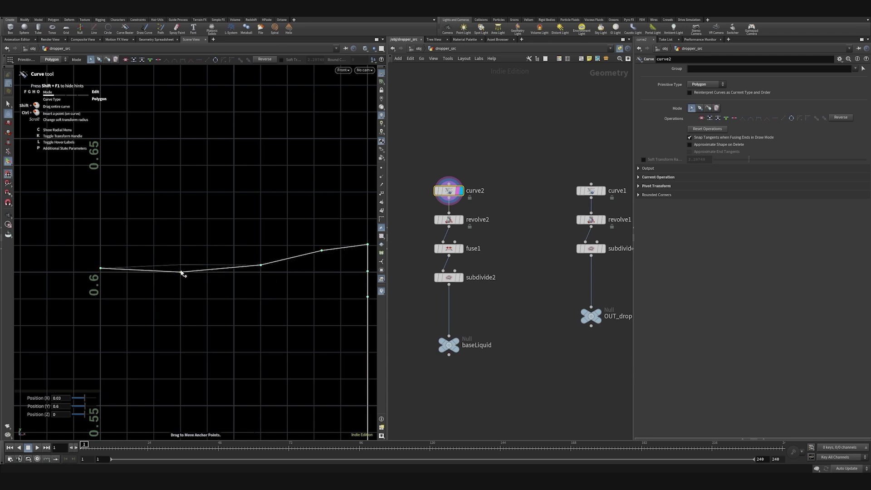
left_click_drag(101, 268, 101, 273)
left_click_drag(260, 265, 261, 268)
left_click_drag(322, 251, 339, 261)
Step: Round curve2's top edge near the wall with an added point below the corner, a wall point at about X 0.1, Y 0.605, and a shifted top point
scroll(327, 287, "up", 3, "alt")
middle_click_drag(328, 286, 251, 289, "alt")
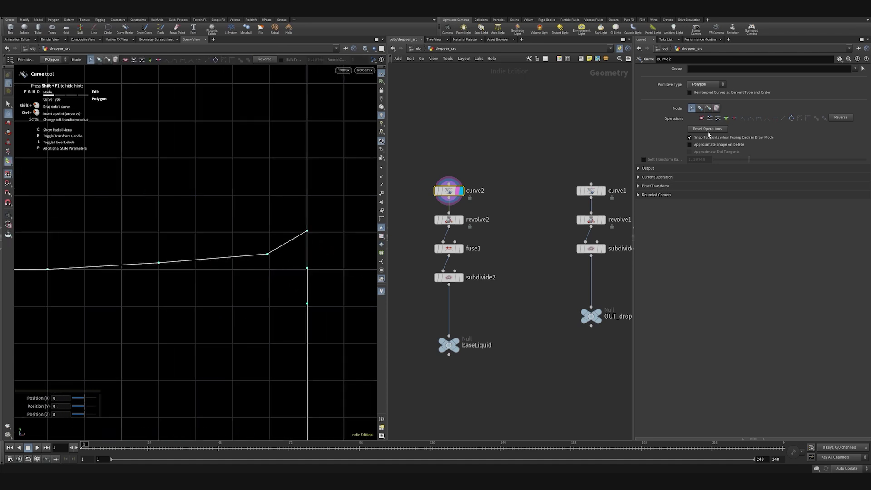
key("f")
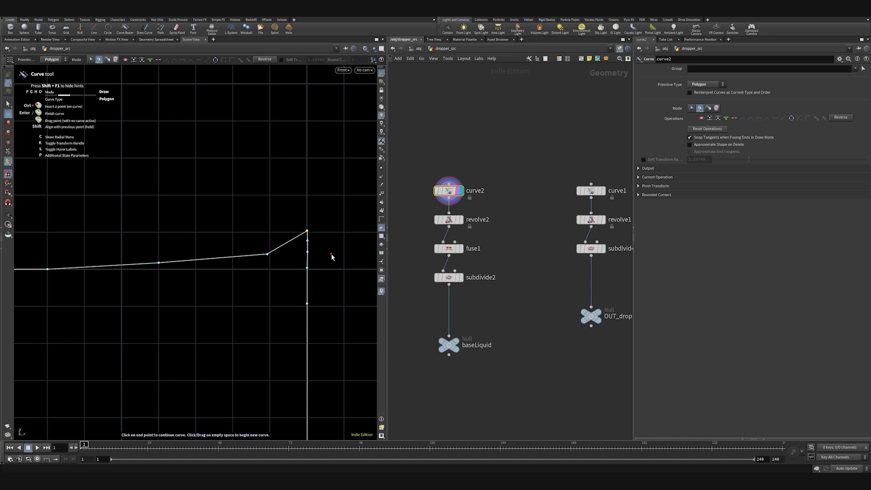
key("f")
mouse_move(307, 231)
left_mouse_down()
mouse_move(285, 244)
mouse_move(307, 233)
mouse_move(292, 243)
left_mouse_up()
left_click_drag(307, 252, 307, 250)
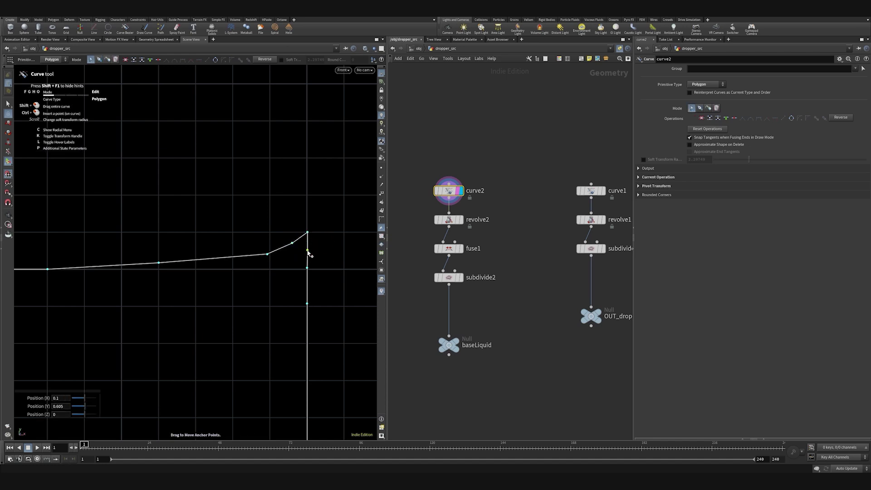
middle_click_drag(202, 288, 235, 279, "alt")
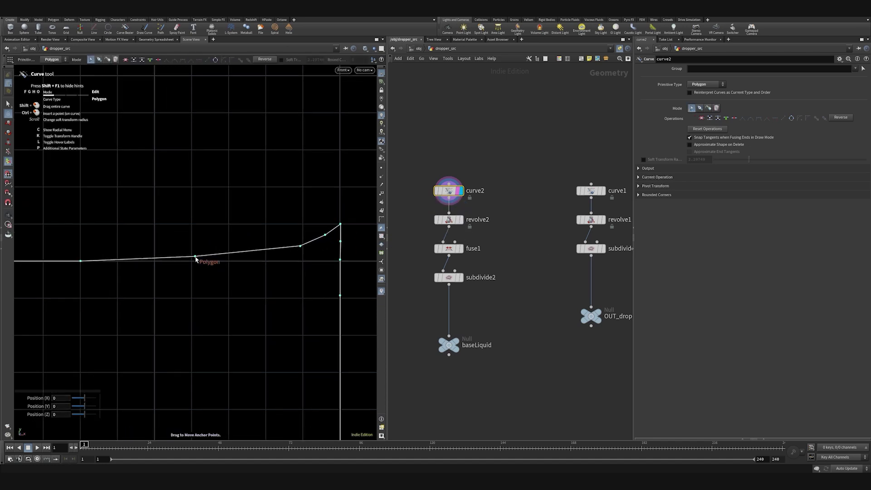
left_click_drag(192, 255, 213, 257)
Step: Display and select subdivide2, and examine the liquid's top surface and the mesh around its centre in shaded and wireframe views
middle_click_drag(162, 290, 238, 278, "alt")
left_click(461, 277)
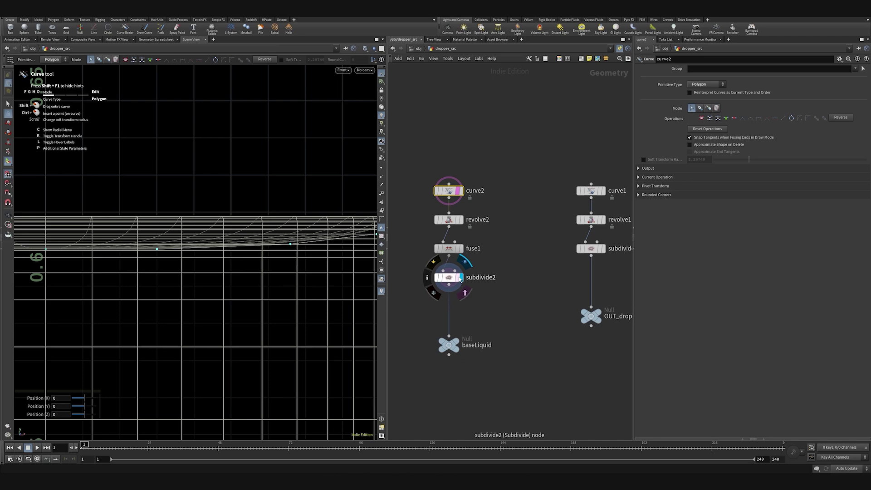
left_click(449, 278)
key("space+1")
key("space+g")
key("shift+w")
mouse_move(263, 231)
left_mouse_down("alt")
mouse_move(265, 215)
mouse_move(231, 186)
mouse_move(212, 145)
left_mouse_up("alt")
scroll(231, 186, "up", 5)
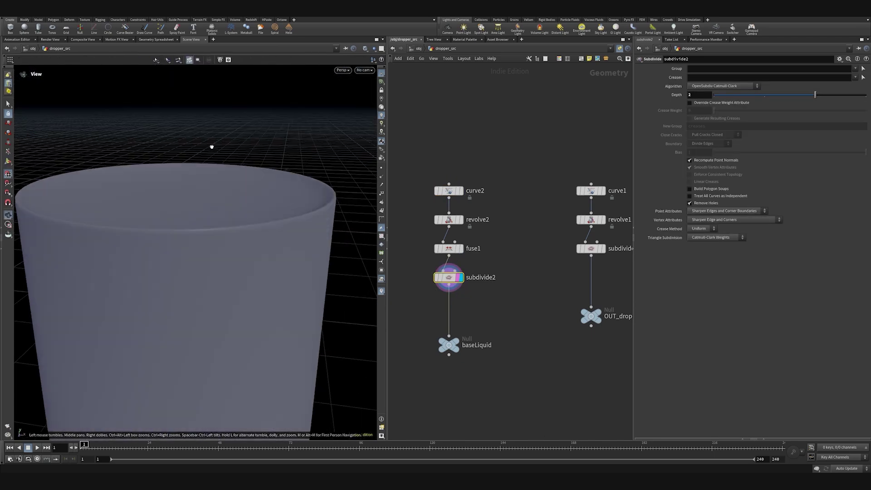
key("shift+w")
key("shift+w")
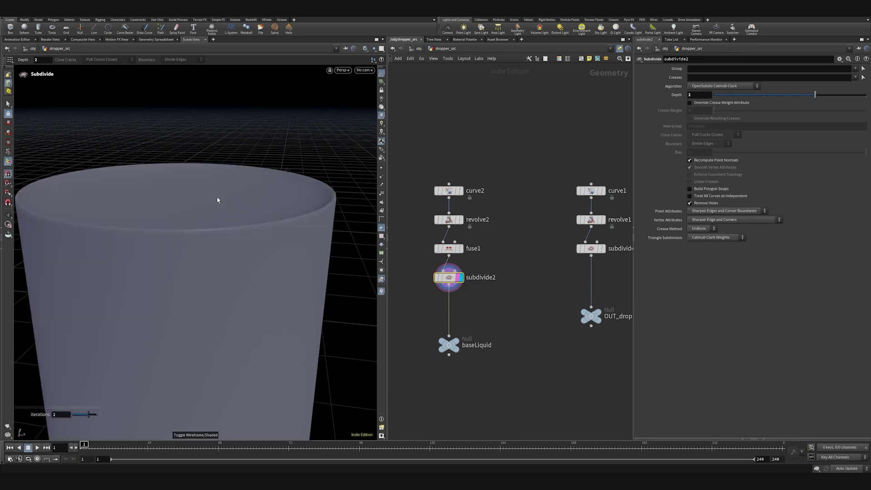
left_click_drag(217, 201, 187, 245, "alt")
key("shift+w")
scroll(188, 244, "up", 5)
key("Return")
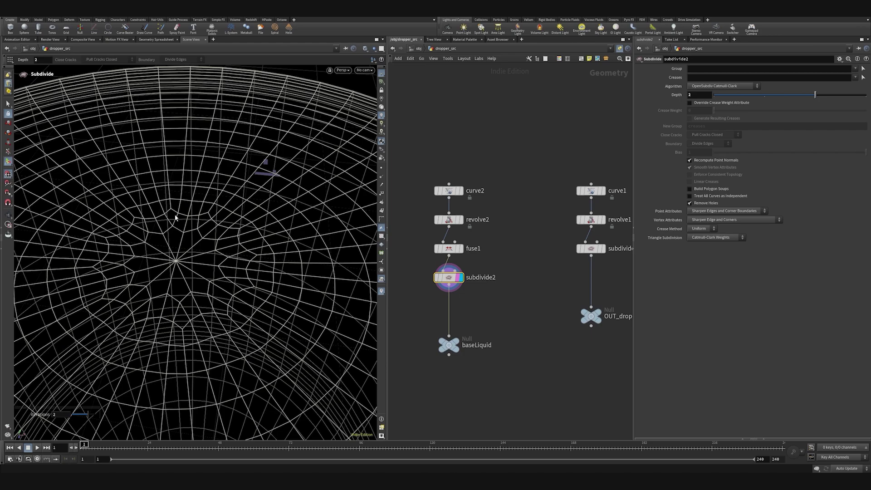
key("Escape")
left_click_drag(210, 284, 142, 237)
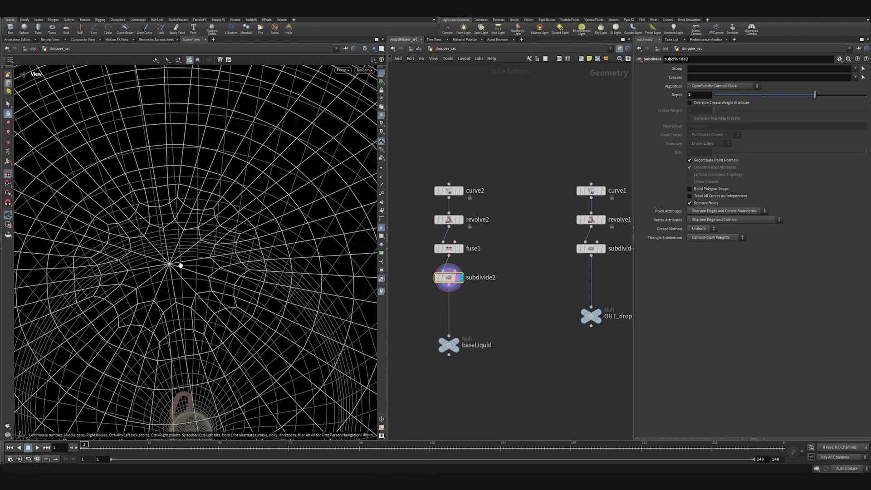
mouse_move(180, 265)
left_mouse_down("alt")
mouse_move(193, 248)
mouse_move(192, 273)
mouse_move(178, 260)
left_mouse_up("alt")
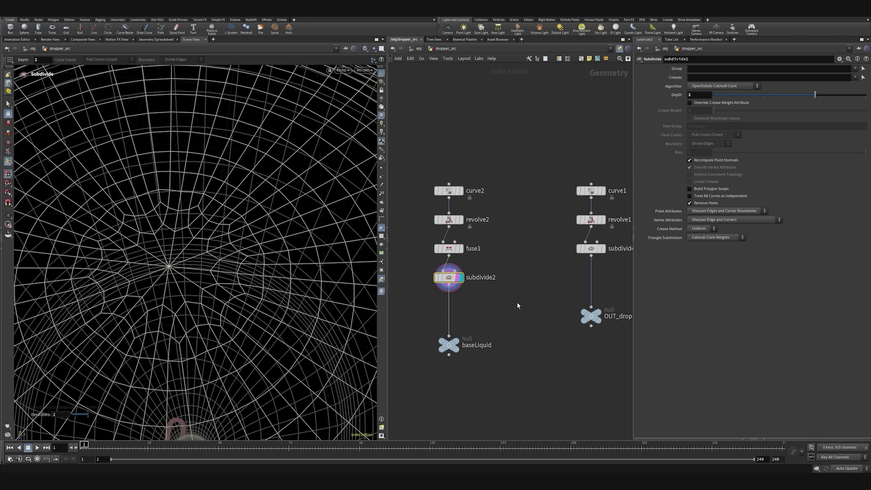
Step: Insert a Dissolve node between fuse1 and subdivide2
left_click(505, 295)
key("Tab")
type("diss")
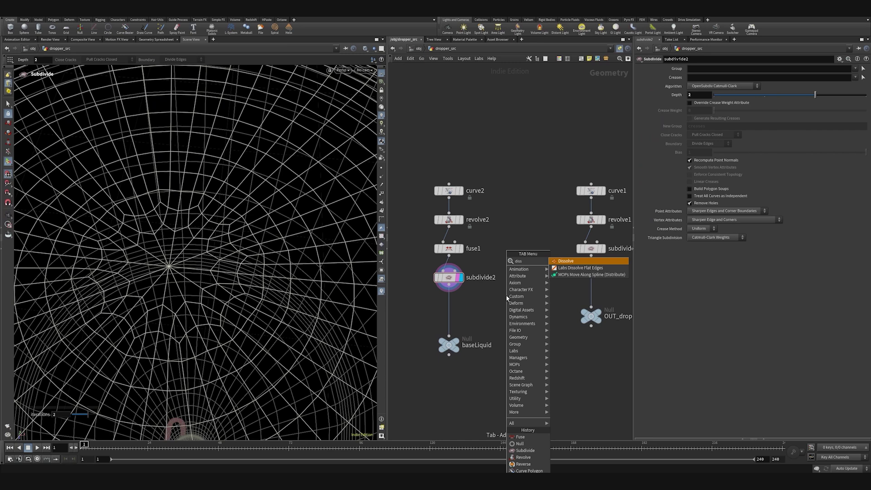
left_click(573, 261)
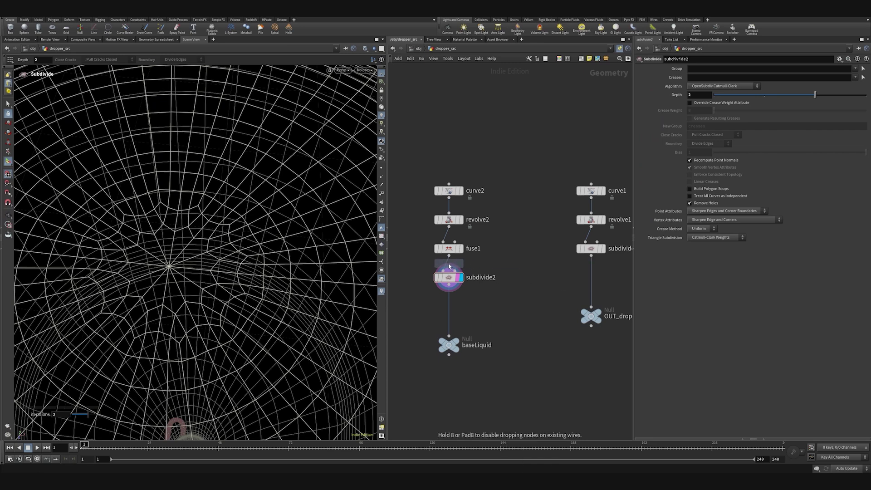
left_click(449, 267)
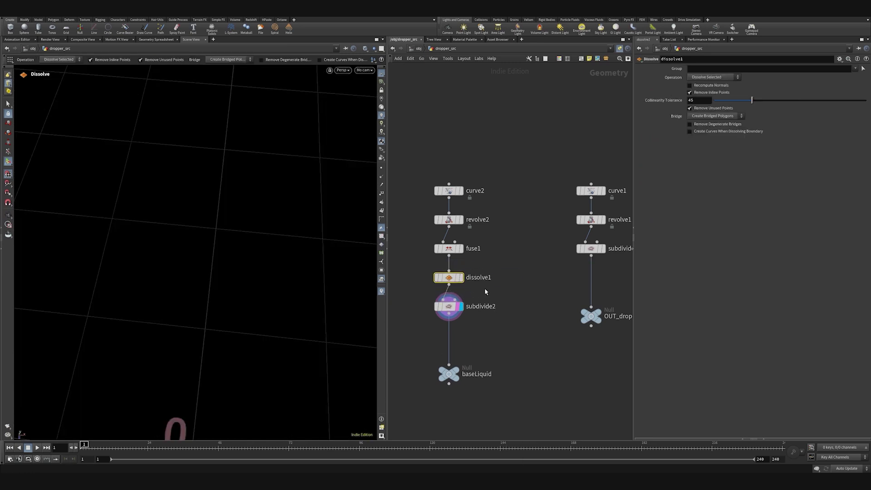
Step: Set dissolve1's group to every other radial edge around the centres of the liquid's top and base surfaces
left_click(863, 69)
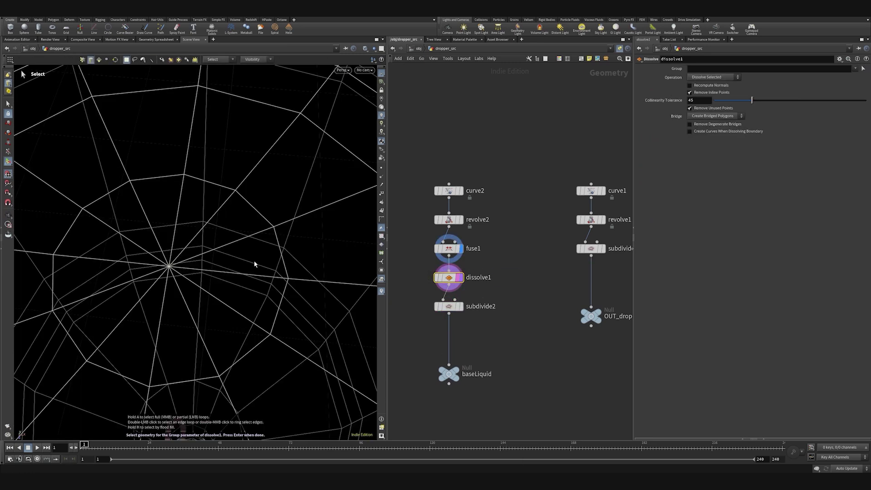
left_click(150, 224, "shift")
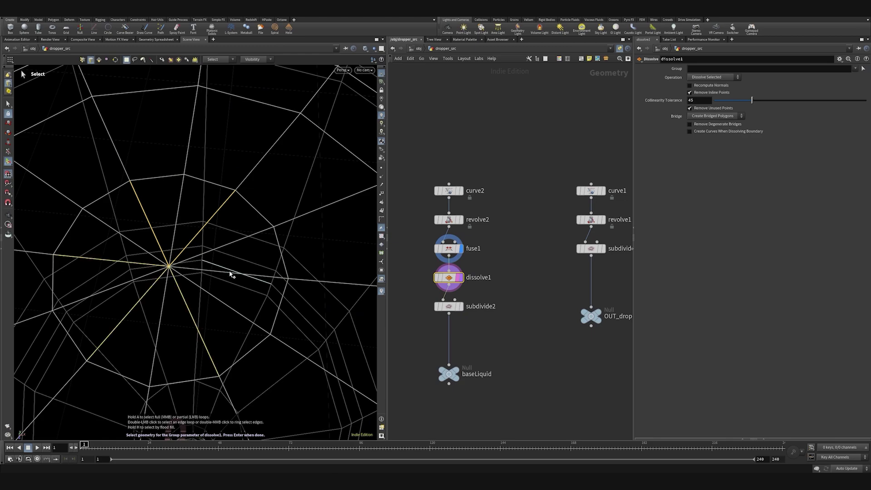
scroll(183, 278, "down", 8)
mouse_move(179, 274)
left_mouse_down("alt")
mouse_move(196, 352)
mouse_move(197, 297)
left_mouse_up("alt")
key("shift+w")
scroll(199, 345, "down", 2)
middle_click_drag(204, 413, 194, 233, "alt")
left_click_drag(201, 291, 196, 217, "alt")
scroll(176, 341, "up", 5)
key("shift+w")
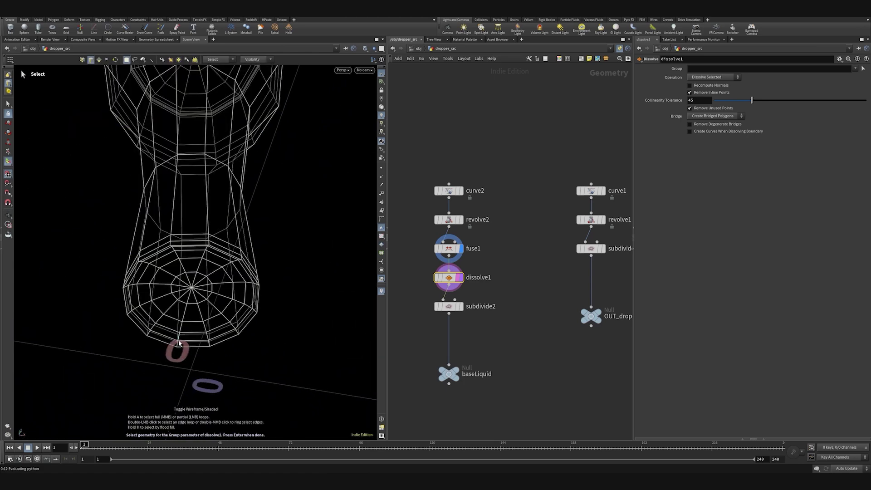
scroll(179, 344, "up", 6)
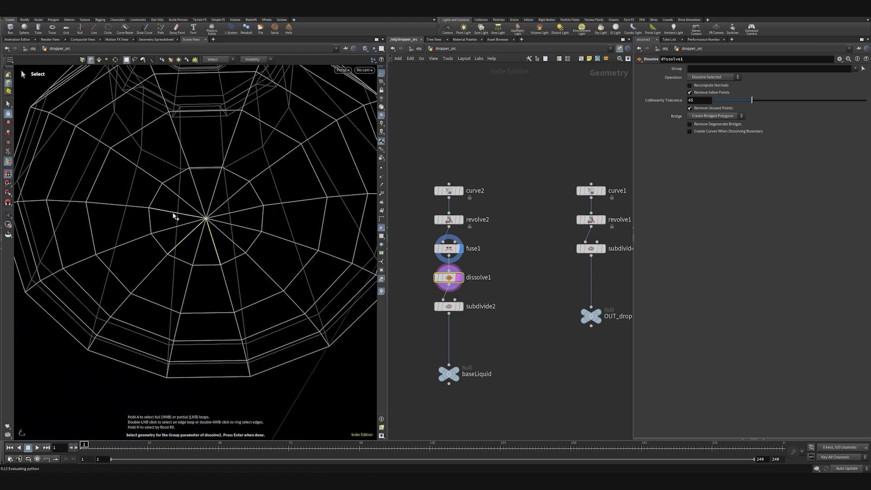
left_click(198, 194, "shift")
left_click(225, 200, "shift")
key("Return")
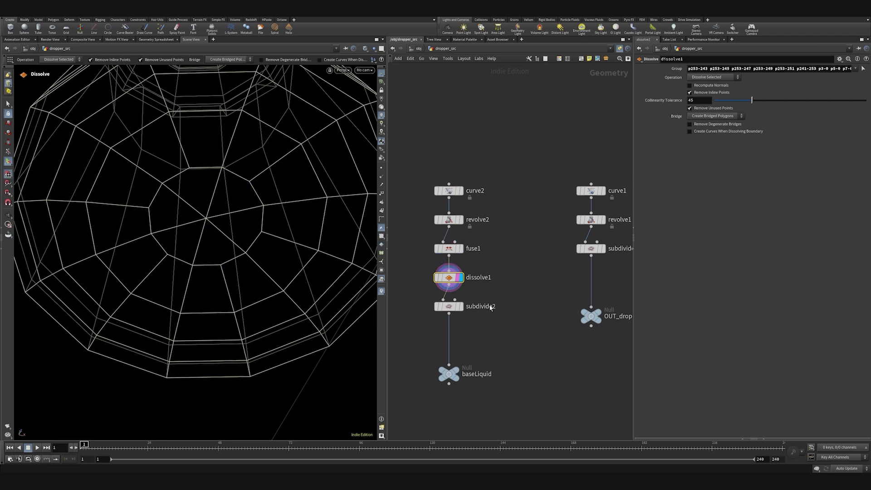
Step: Display and select subdivide2, and show the liquid mesh shaded with its wireframe overlaid
left_click(460, 307)
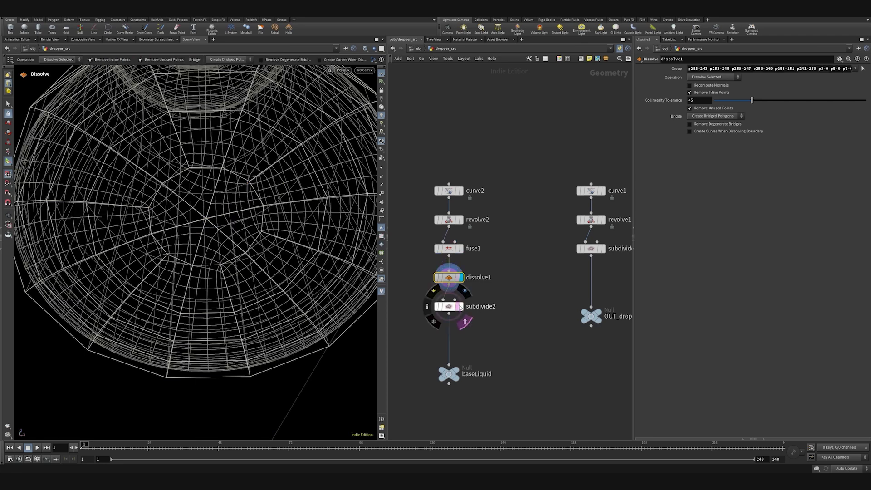
left_click(451, 308)
key("shift+w")
key("shift+w")
key("shift+w")
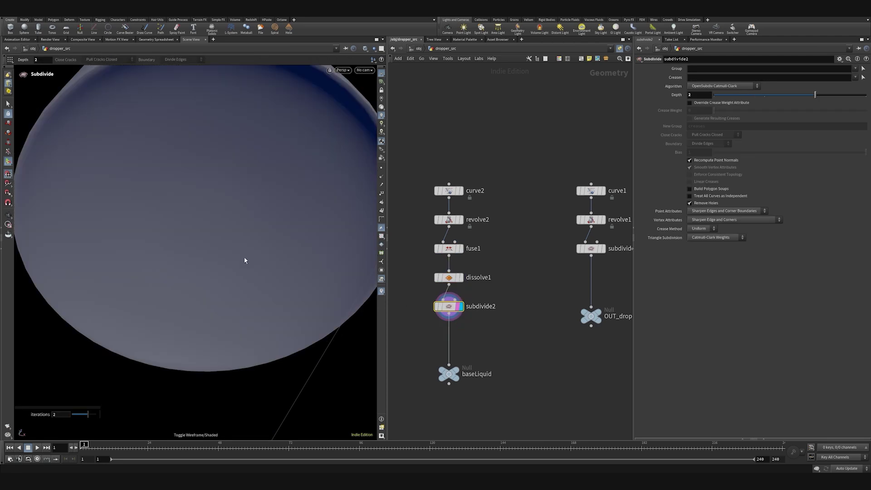
left_click_drag(244, 261, 234, 245, "alt")
Step: Insert a Reverse node between revolve2 and fuse1 to flip the liquid surface's normals
key("Tab")
type("rev")
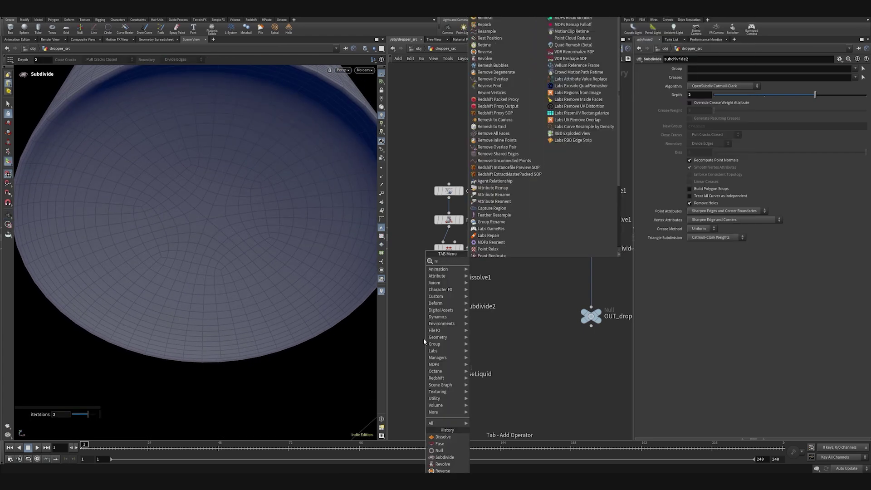
left_click(504, 262)
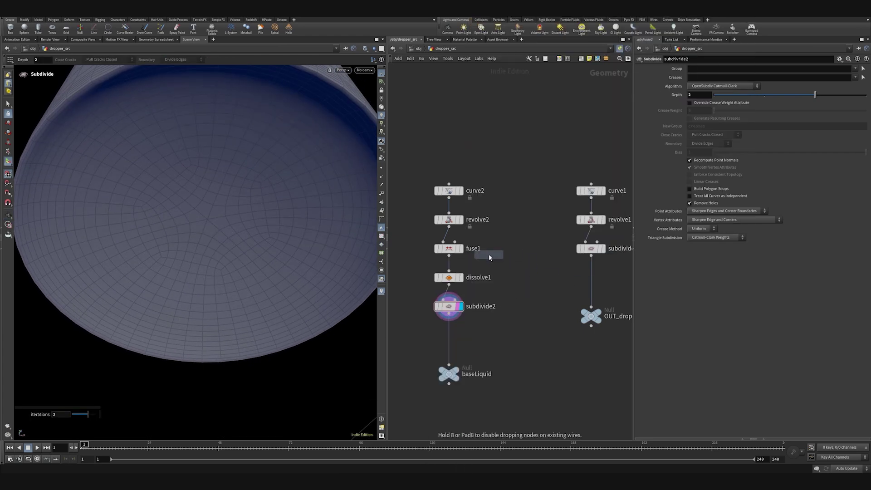
left_click(449, 237)
mouse_move(449, 335)
left_mouse_down("shift")
mouse_move(456, 342)
mouse_move(449, 335)
left_mouse_up("shift")
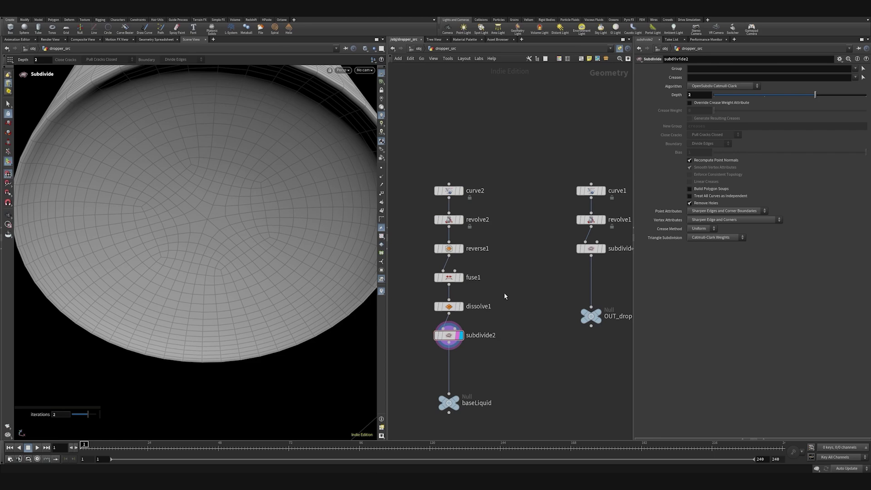
left_click_drag(268, 268, 229, 263, "alt")
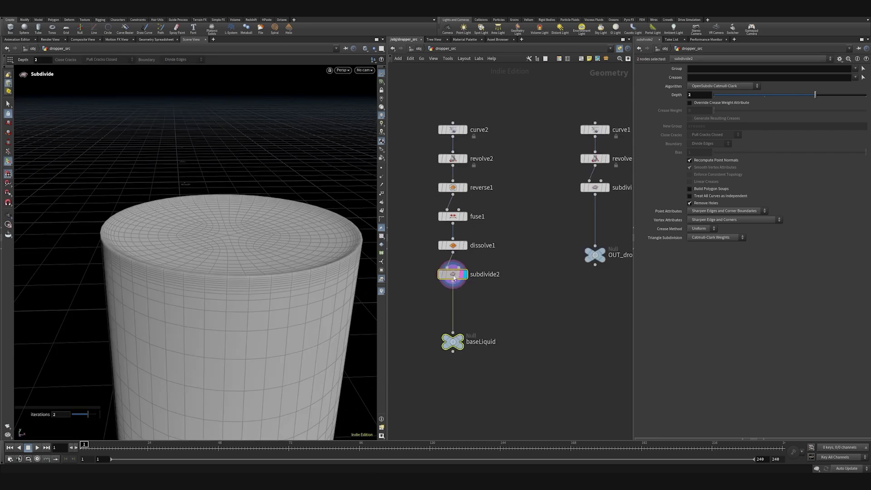
Step: Move subdivide2 and baseLiquid further down the network, leaving a gap below dissolve1
left_click_drag(454, 278, 454, 313)
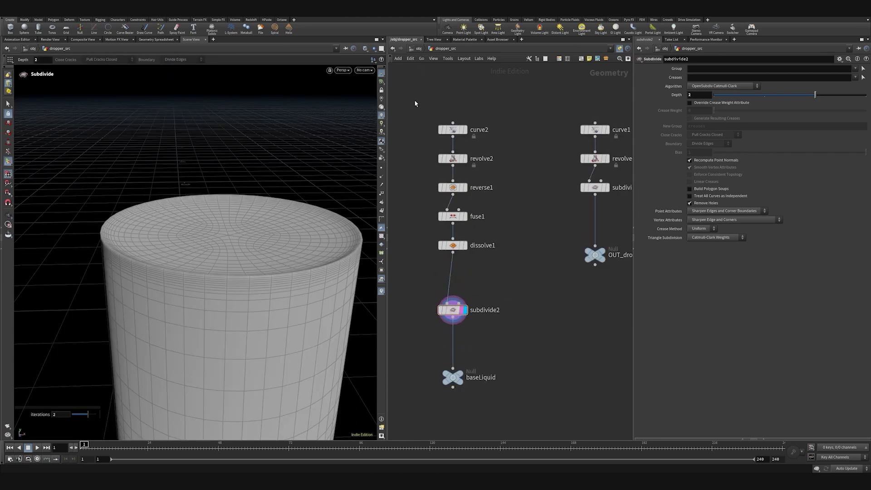
right_click_drag(314, 185, 292, 272, "alt")
left_click_drag(293, 272, 315, 287, "alt")
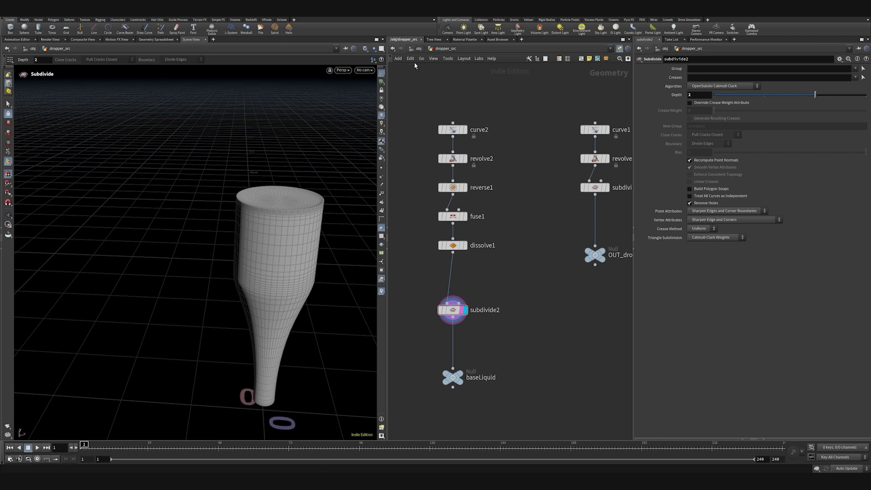
Step: At the object level, add a Camera and a Null, and parent the camera to the null
key("u")
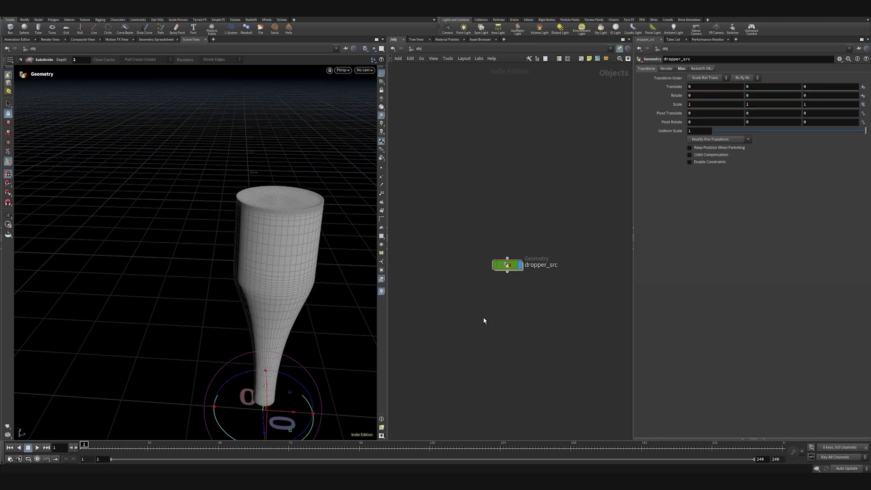
key("Tab")
mouse_move(504, 300)
left_click(558, 296)
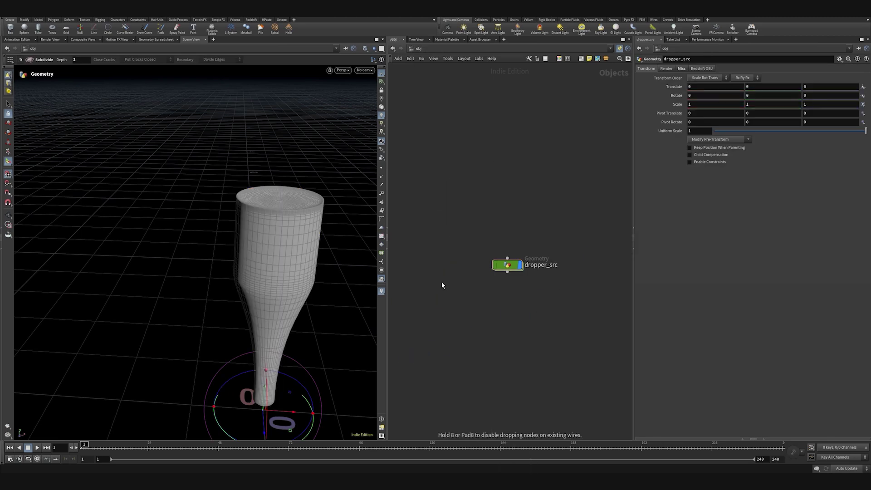
key("Tab")
type("null")
left_click(488, 292)
left_click(418, 285)
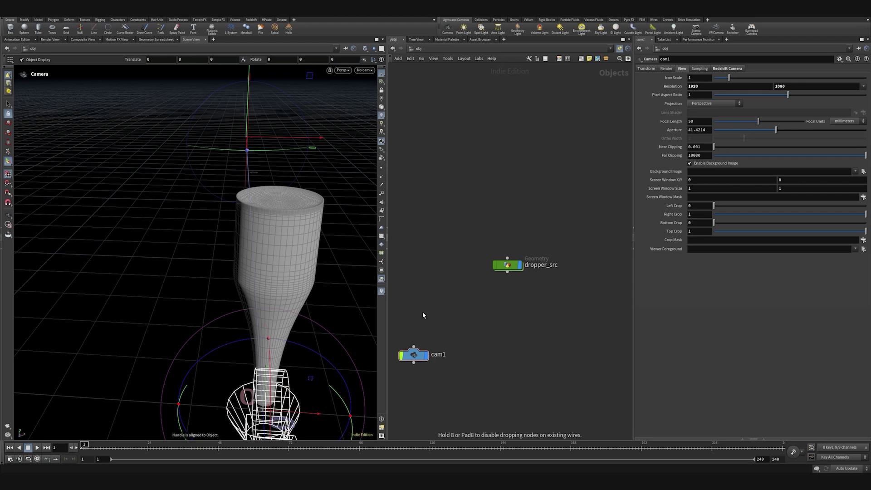
left_click_drag(414, 295, 414, 347)
Step: Set cam1's Z translation to 1
left_click_drag(457, 392, 420, 353)
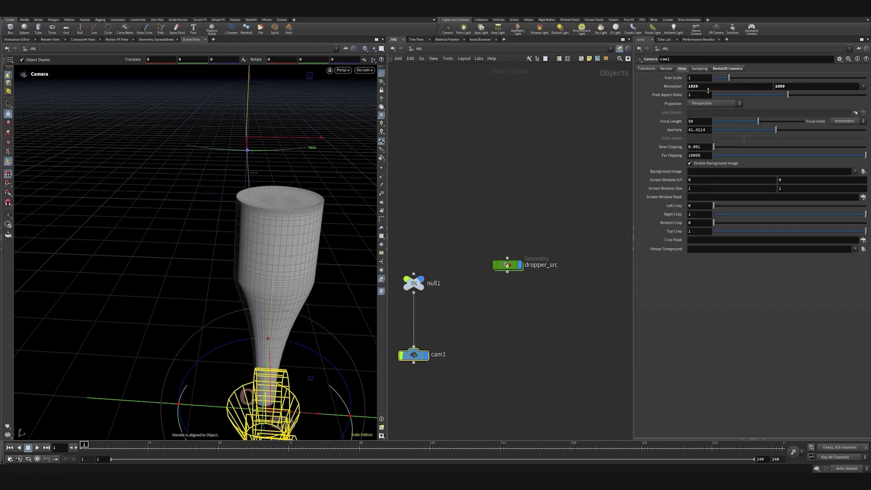
left_click(650, 69)
double_click(822, 86)
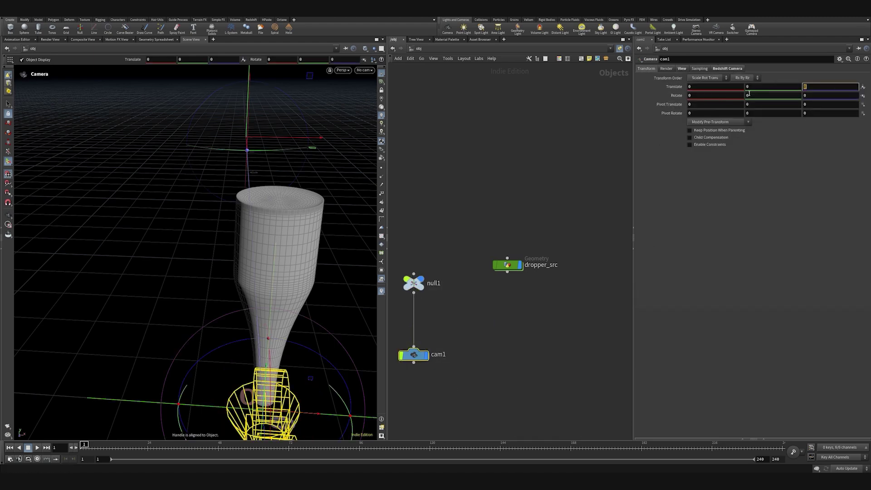
type("1")
key("Return")
Step: Set cam1's resolution to a vertical 1080 by 1920
left_click(668, 70)
left_click(684, 69)
left_click_drag(702, 87, 629, 90)
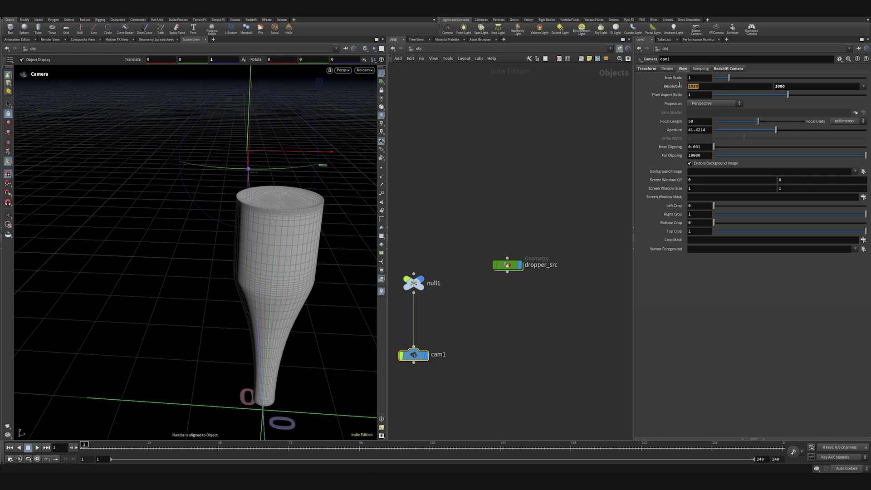
type("1080")
key("Tab")
type("1920")
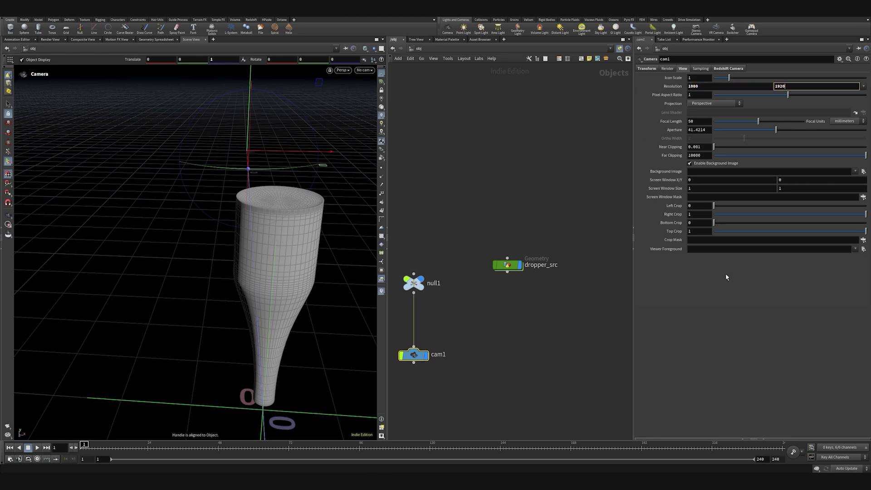
key("Return")
Step: Set cam1's focal length to 100 millimetres
double_click(698, 121)
type("10")
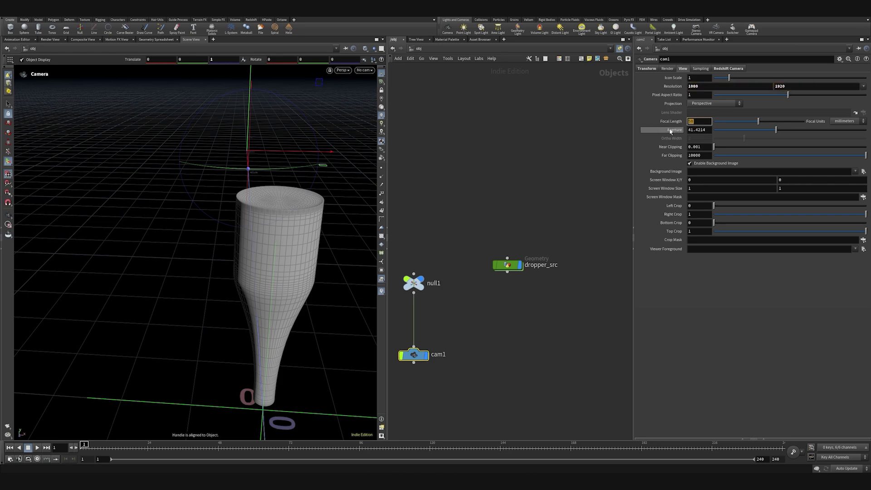
type("0")
key("Return")
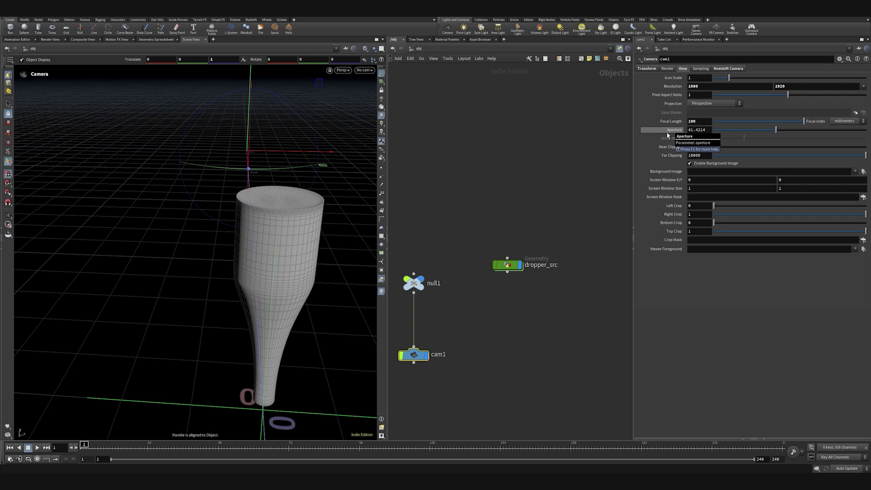
Step: Show cam1's transform parameters and look through cam1 in the viewport
left_click(668, 69)
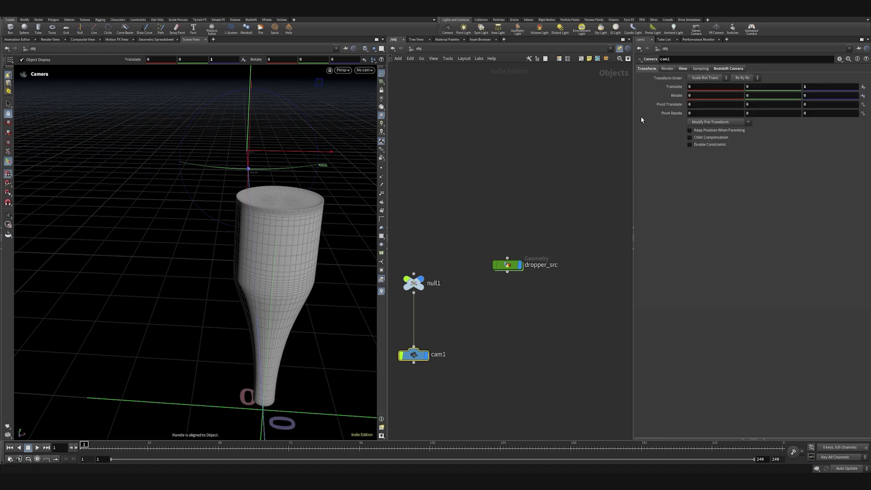
left_click(365, 70)
left_click(381, 90)
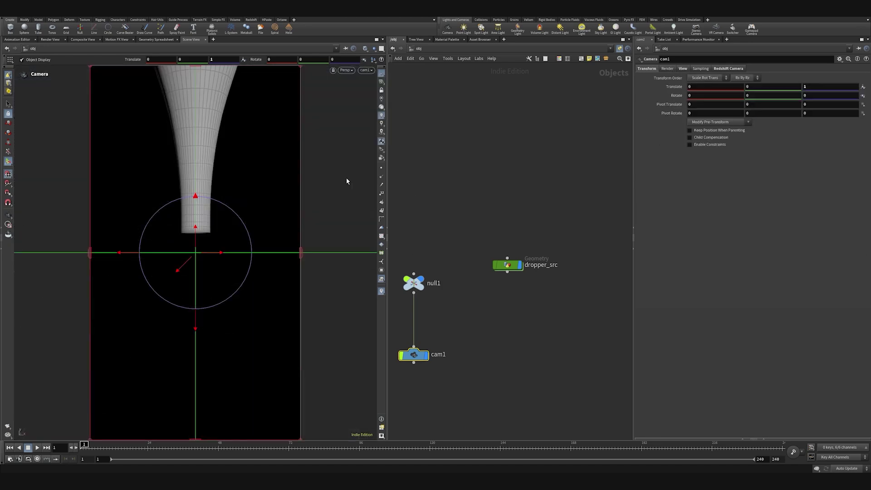
Step: Raise the camera's parent null1 by setting its Y translation to 0.3
left_click(414, 283)
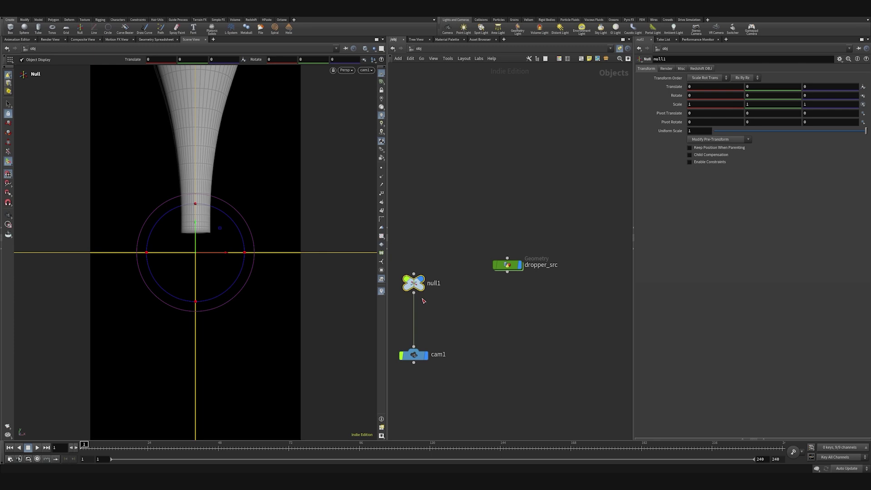
left_click_drag(195, 240, 324, 165)
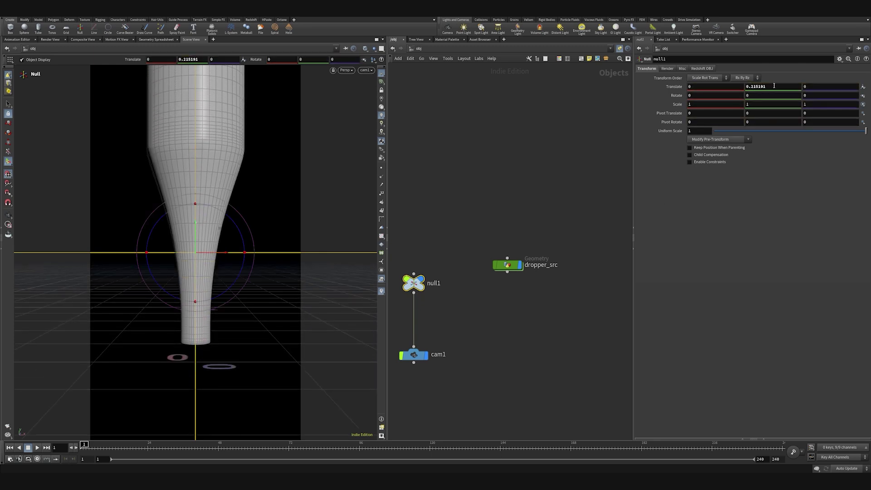
double_click(754, 86)
type("3")
left_click(751, 94)
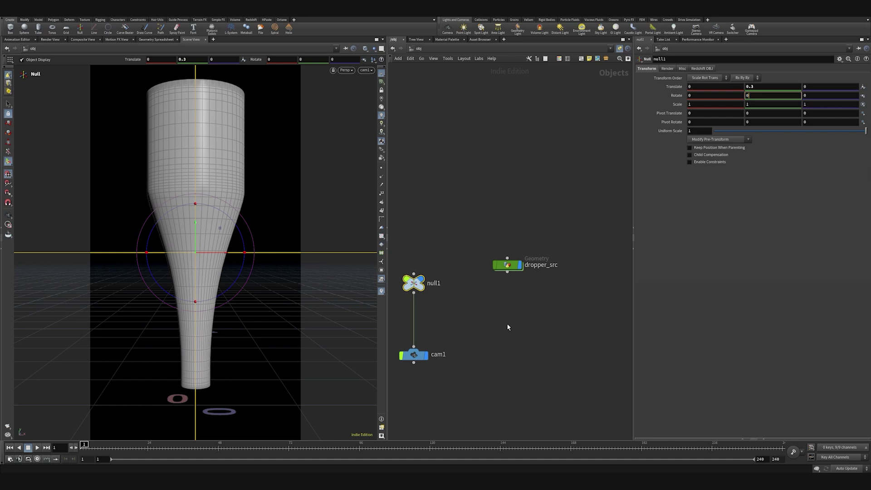
Step: Add a Geometry object below dropper_src and name it dropper_glass
key("Tab")
type("ge")
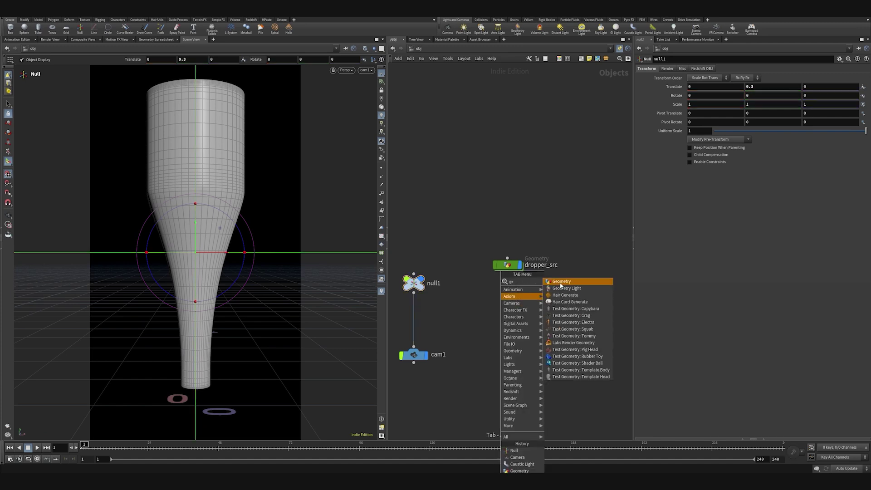
left_click(562, 282)
left_click(510, 323)
double_click(534, 325)
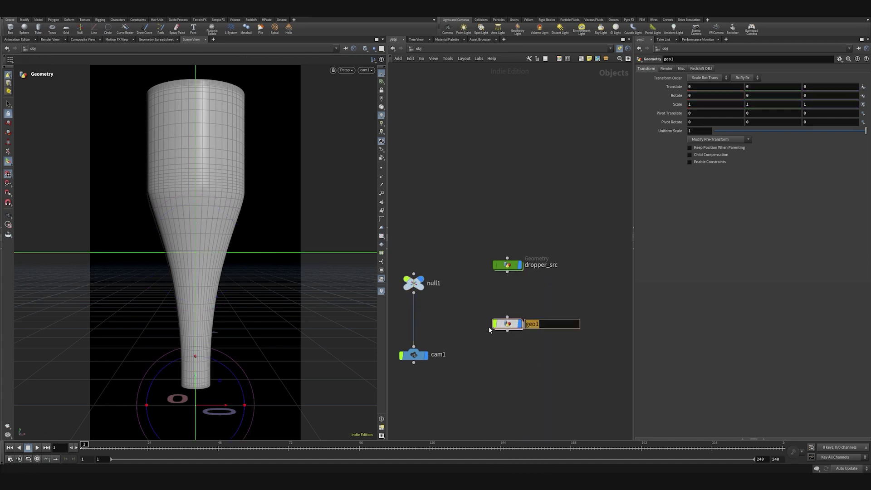
type("dropper_glass")
key("Return")
Step: Duplicate dropper_glass directly below the original and name the copy dropper_liquid
left_click_drag(502, 325, 503, 354, "alt")
left_click(568, 356)
left_click_drag(568, 357, 551, 362)
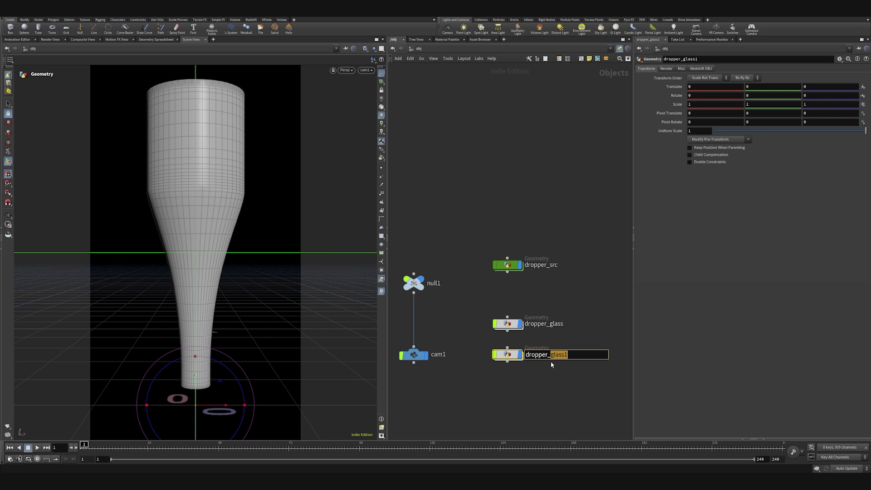
type("liquid")
key("Return")
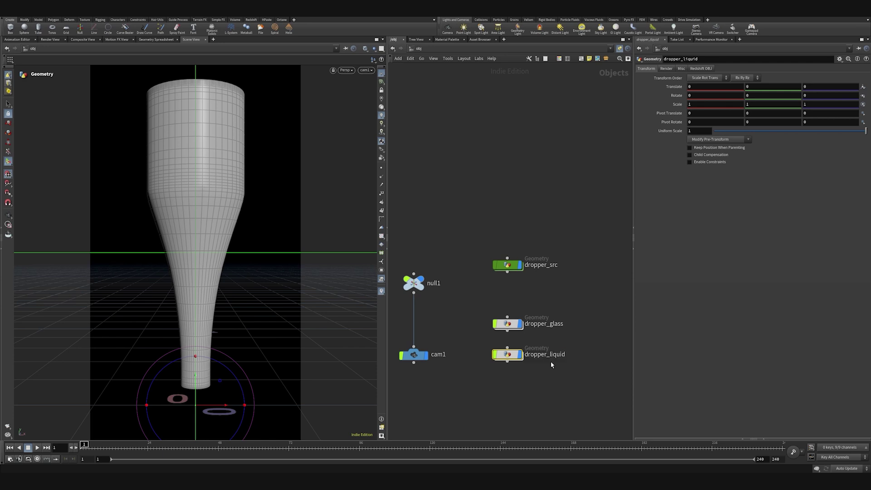
Step: Colour the dropper_glass and dropper_liquid nodes light pink
left_click_drag(567, 401, 483, 309)
key("c")
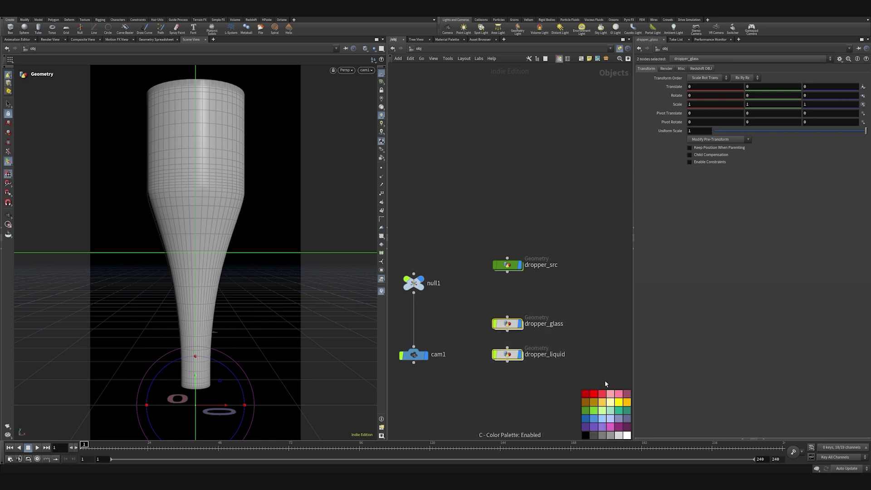
left_click(610, 394)
left_click(519, 389)
Step: Inside dropper_glass, add an Object Merge that references /obj/dropper_src/OUT_dropperGlass
double_click(507, 324)
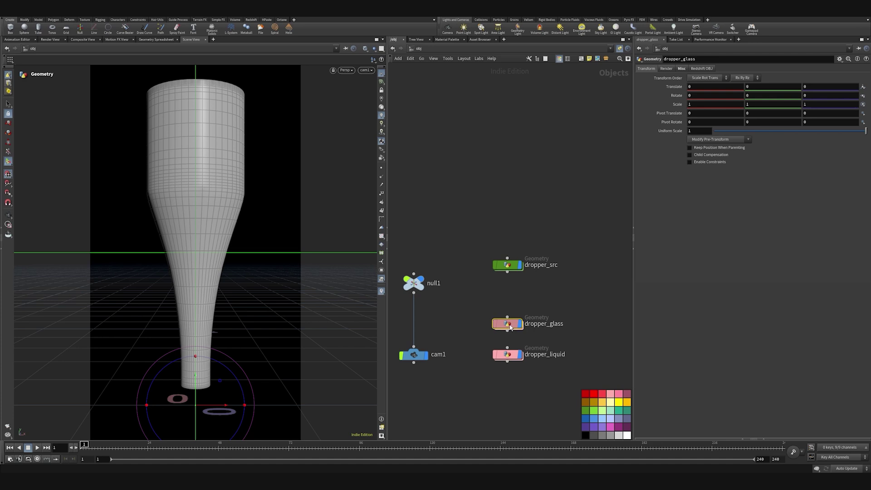
key("Tab")
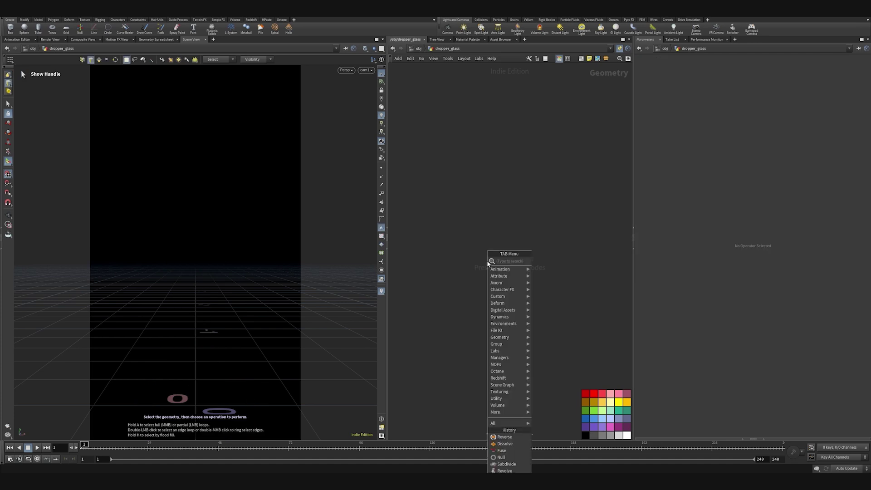
type("obj")
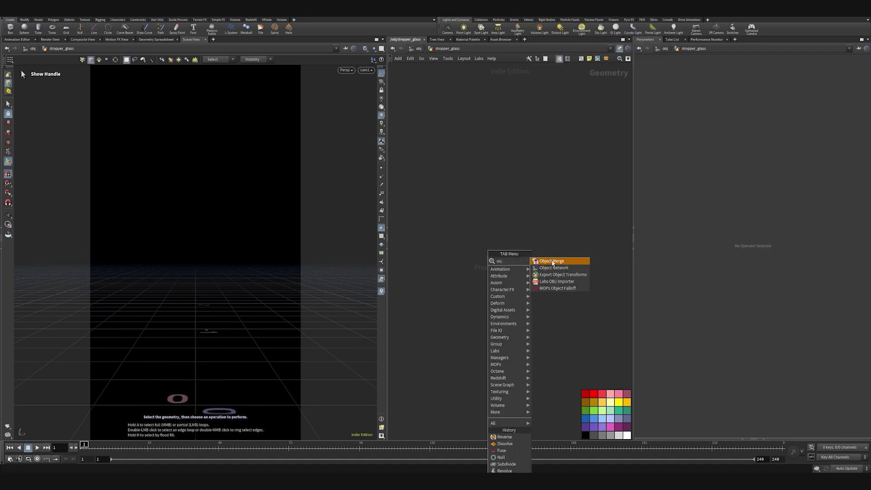
left_click(553, 261)
left_click(859, 86)
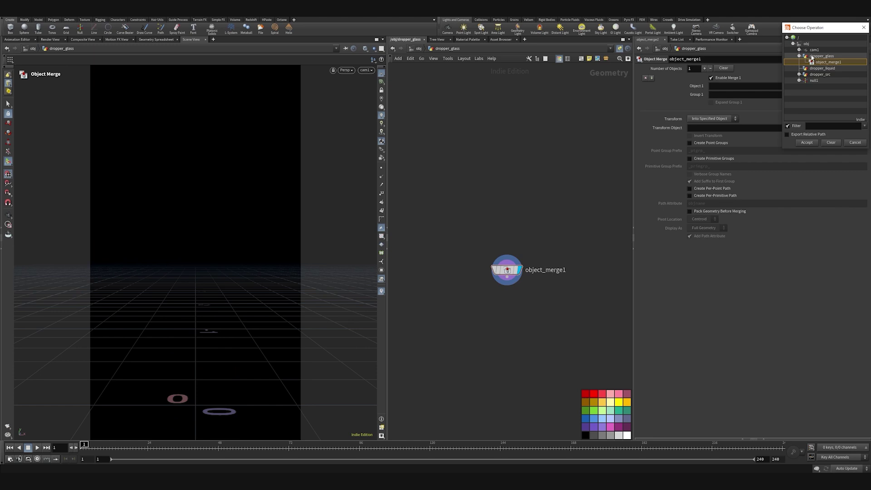
left_click(800, 75)
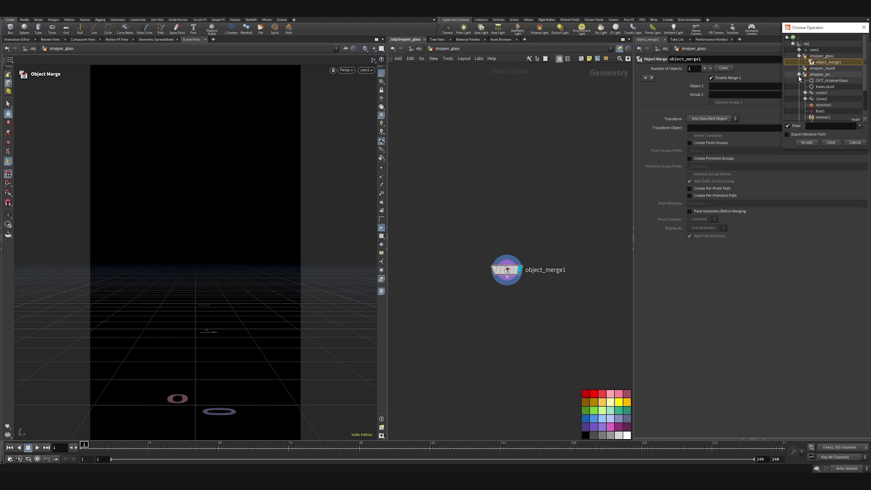
double_click(832, 80)
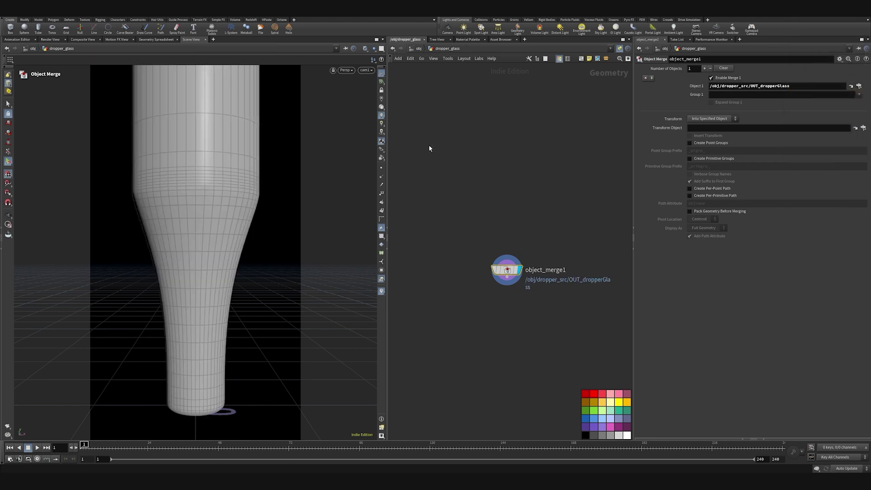
Step: Inside dropper_liquid, add an Object Merge that references /obj/dropper_src/baseLiquid
left_click(420, 48)
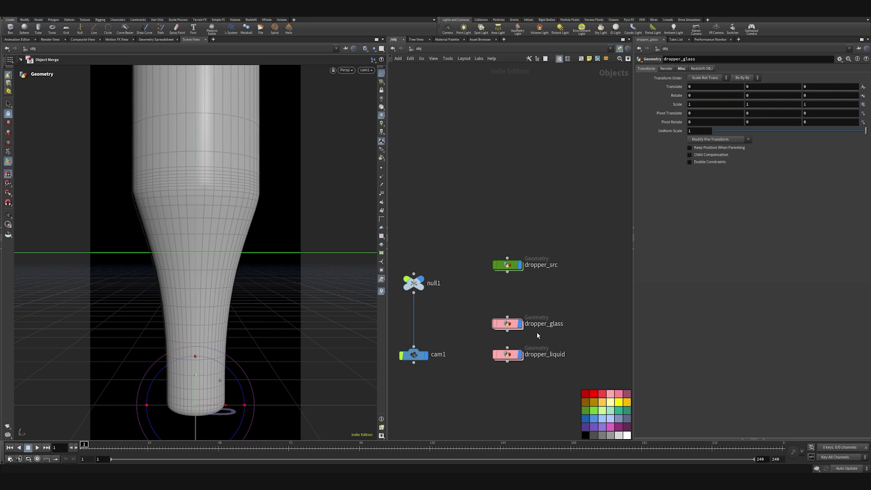
double_click(508, 357)
key("Tab")
type("obj")
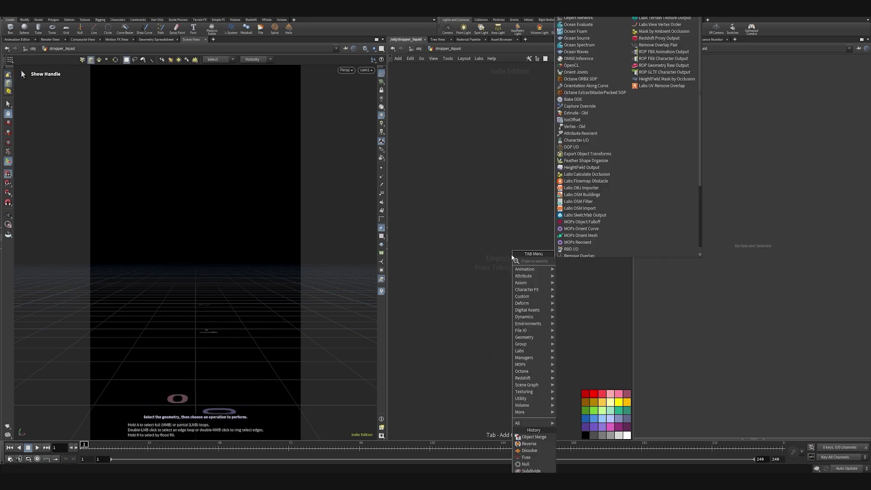
left_click(588, 262)
left_click(508, 271)
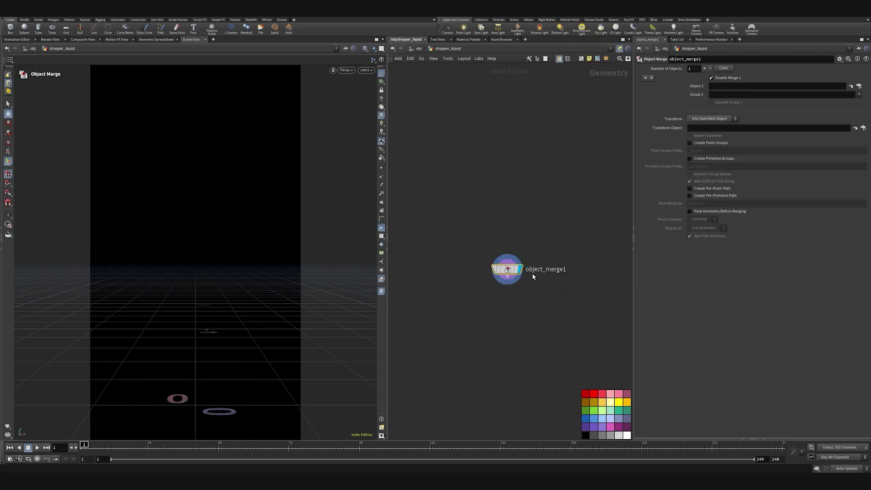
left_click(859, 86)
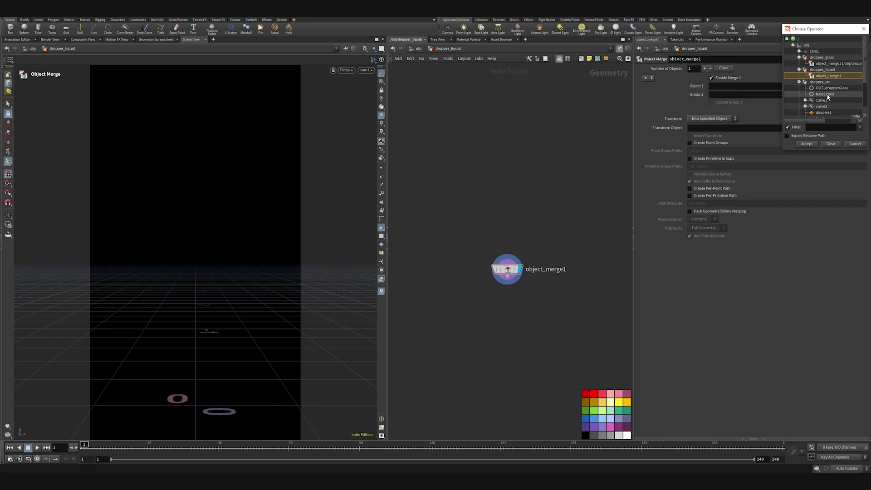
double_click(825, 94)
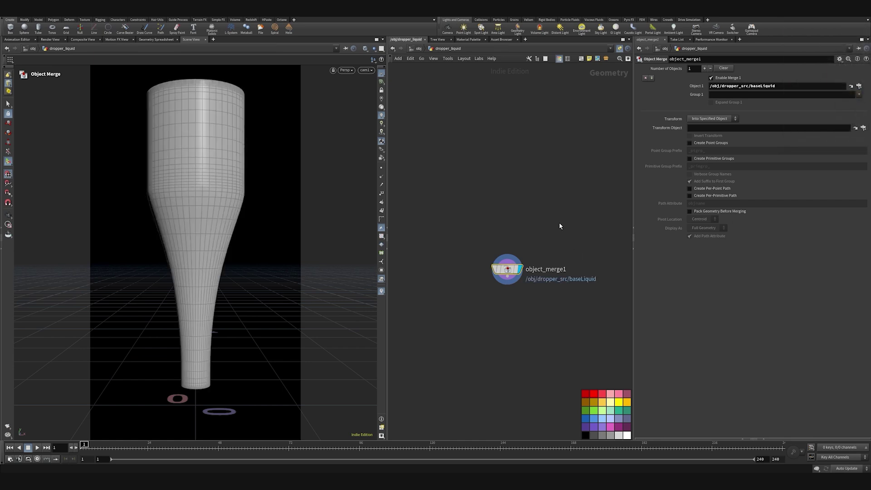
Step: Return to the object level, hide dropper_glass, and set cam1's Z translation to 1.5
left_click(419, 51)
left_click(548, 326)
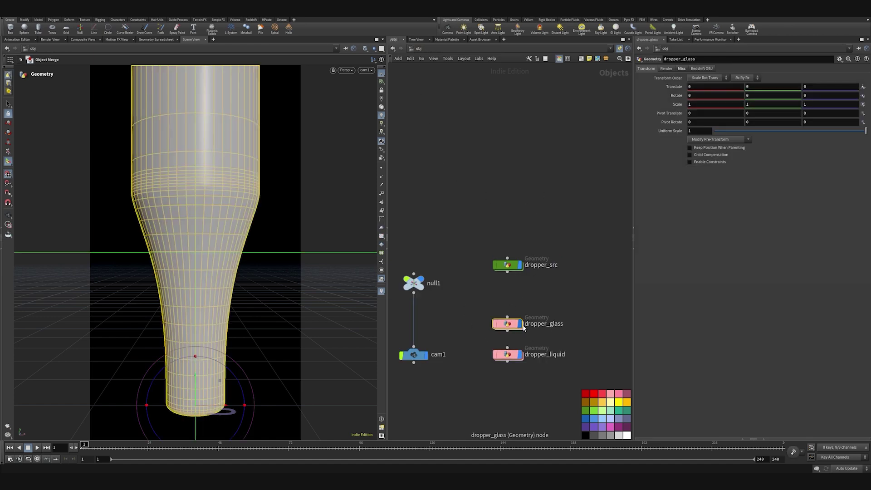
left_click(414, 354)
left_click(814, 87)
type("1")
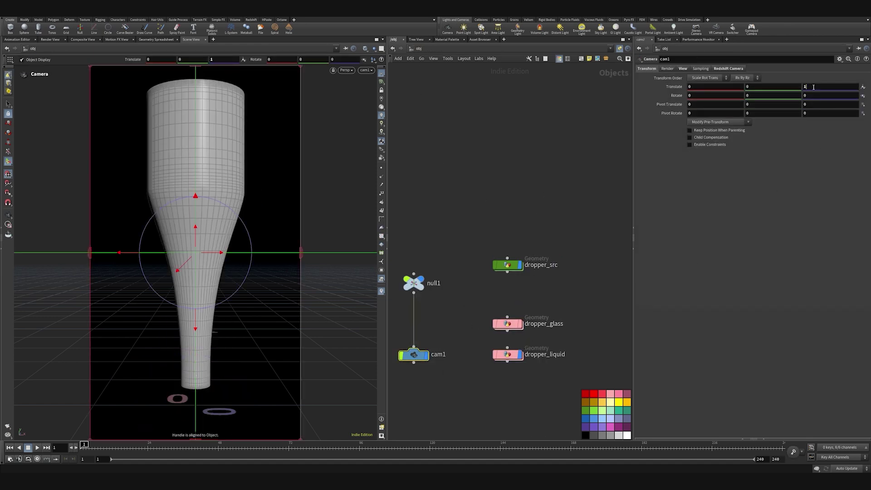
type(".5")
key("Return")
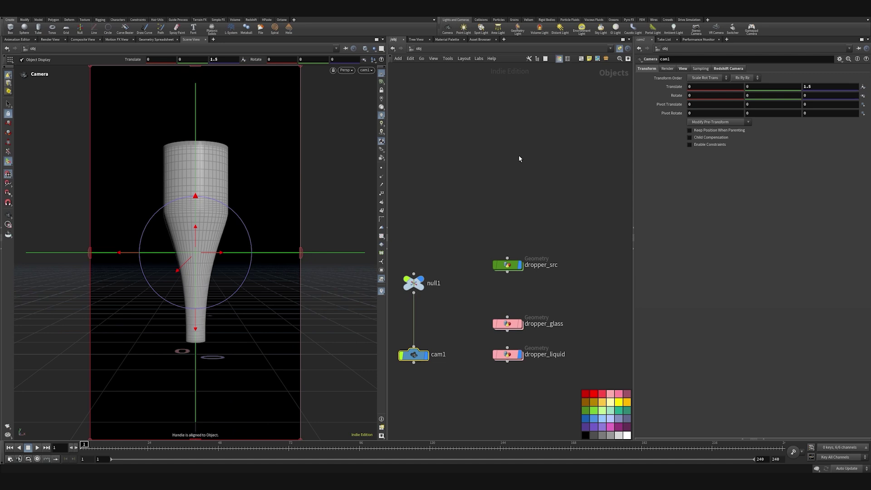
Step: Set cam1's Z rotation to 21 so the dropper appears tilted in the frame
middle_click_drag(437, 337, 485, 303)
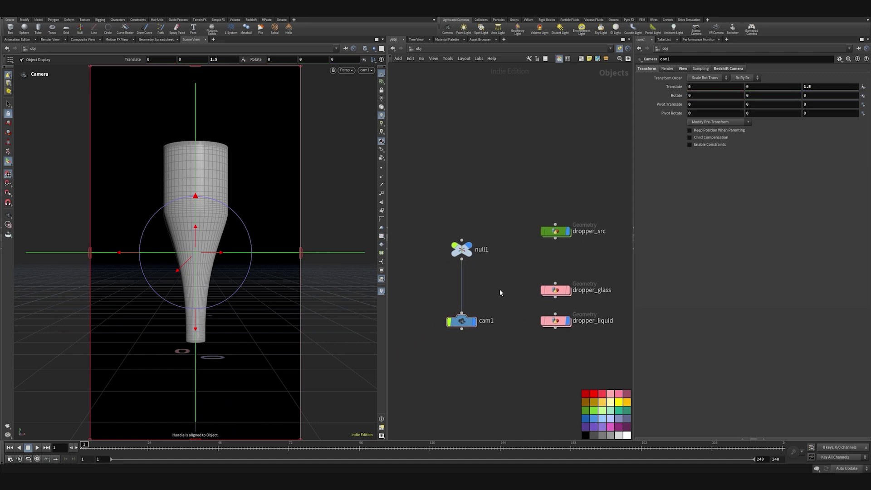
left_click_drag(499, 287, 453, 342)
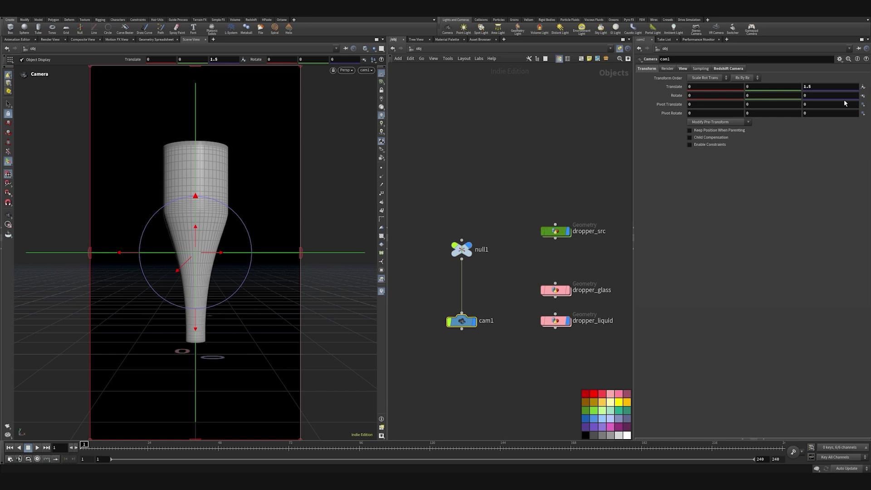
mouse_move(826, 94)
middle_mouse_down()
mouse_move(817, 82)
mouse_move(853, 81)
mouse_move(812, 103)
middle_mouse_up()
left_click(497, 379)
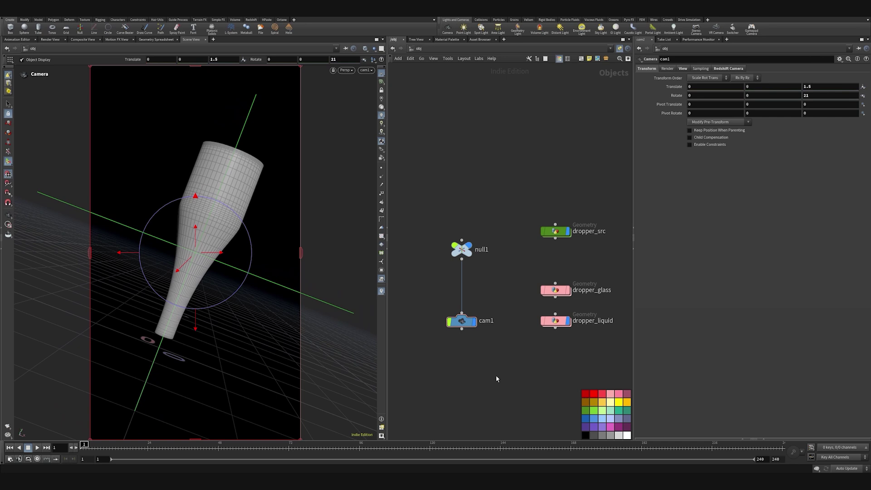
Step: Hide null1 and cam1 in the viewport
left_click(469, 245)
left_click(454, 246)
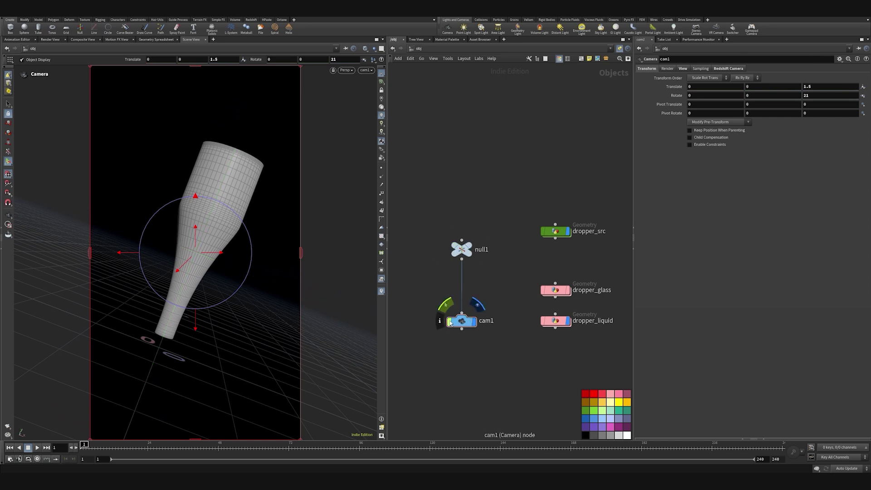
left_click(449, 322)
Step: Place the camera node closer beneath null1, rename it shot_010, and save the scene
left_click_drag(462, 322, 462, 291)
left_click(486, 291)
type("shot_010")
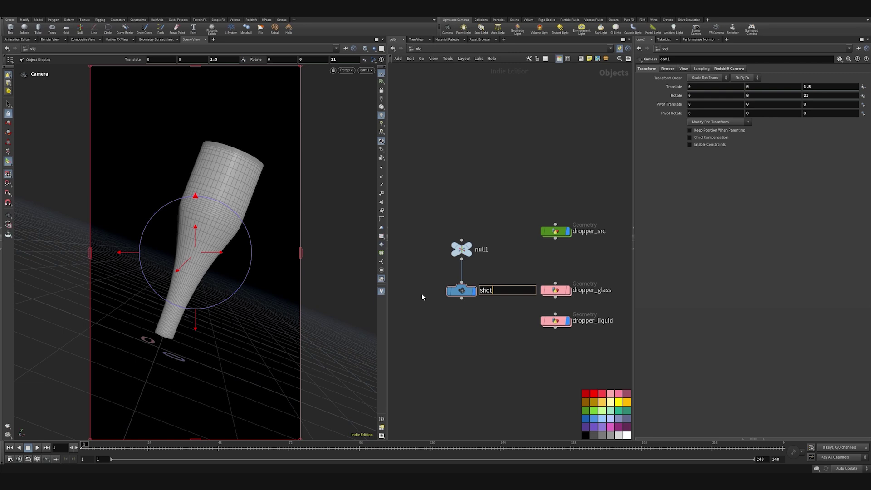
key("Return")
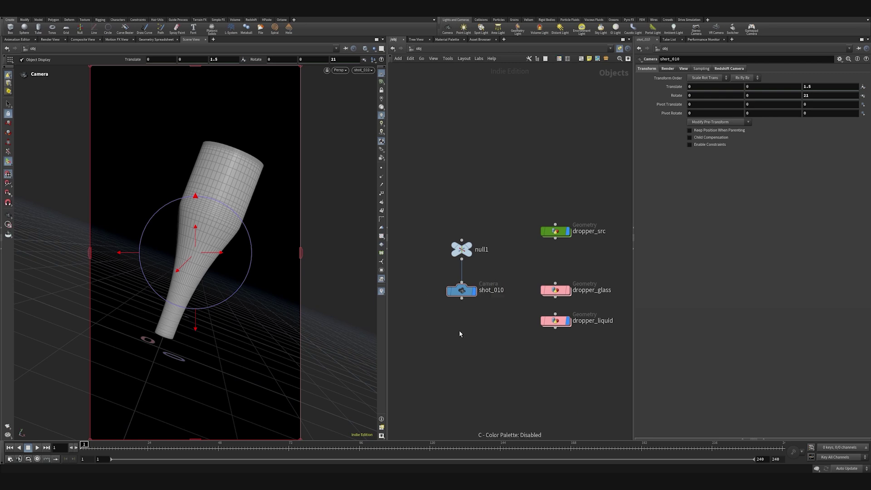
key("ctrl+s")
Step: Show dropper_glass, and inside dropper_src shift the outer-wall points of curve1 inward to make the glass wall thinner
left_click(569, 290)
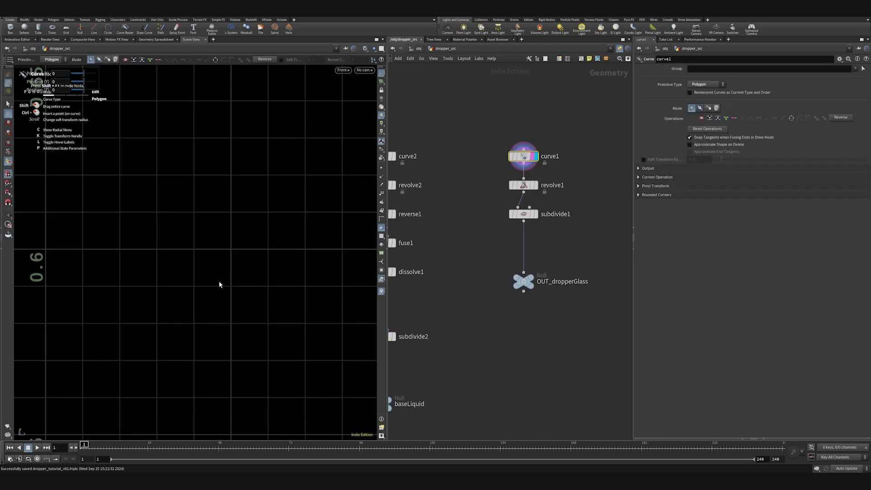
scroll(220, 285, "down", 5)
scroll(211, 363, "down", 3)
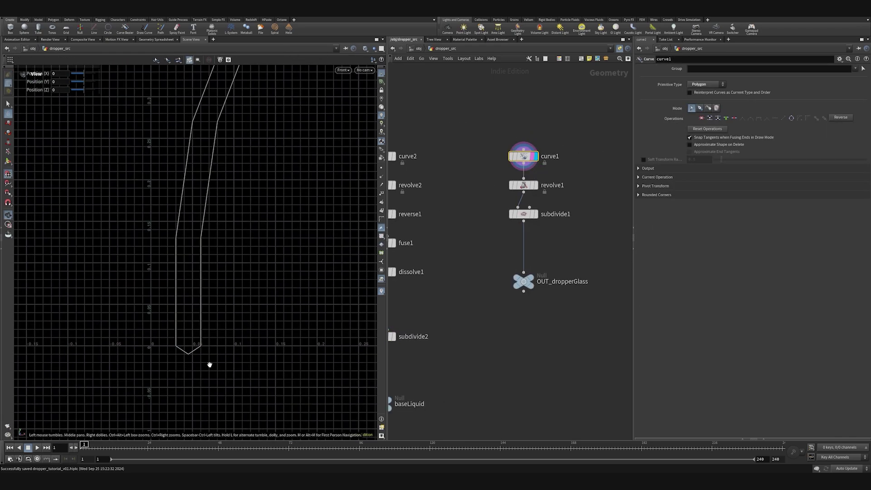
scroll(241, 315, "down", 2)
middle_click_drag(265, 225, 233, 367)
scroll(234, 367, "down", 4)
middle_click_drag(240, 254, 245, 296)
middle_click_drag(245, 399, 280, 266)
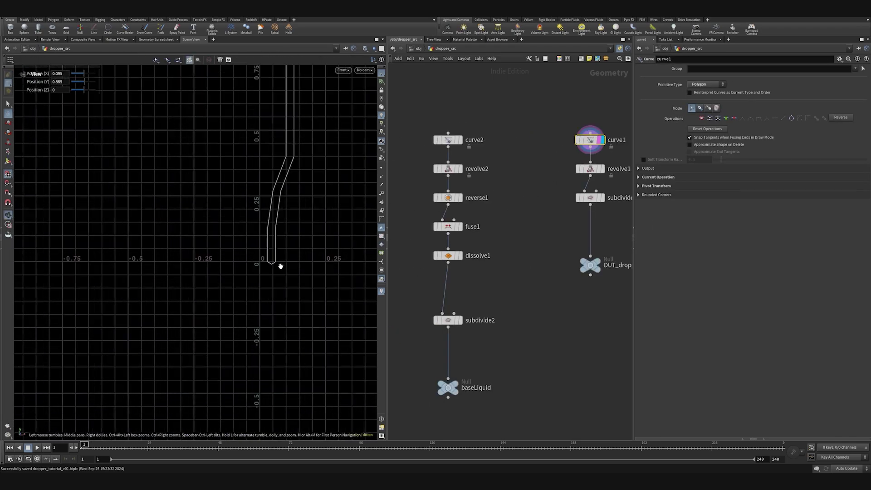
scroll(239, 347, "up", 5)
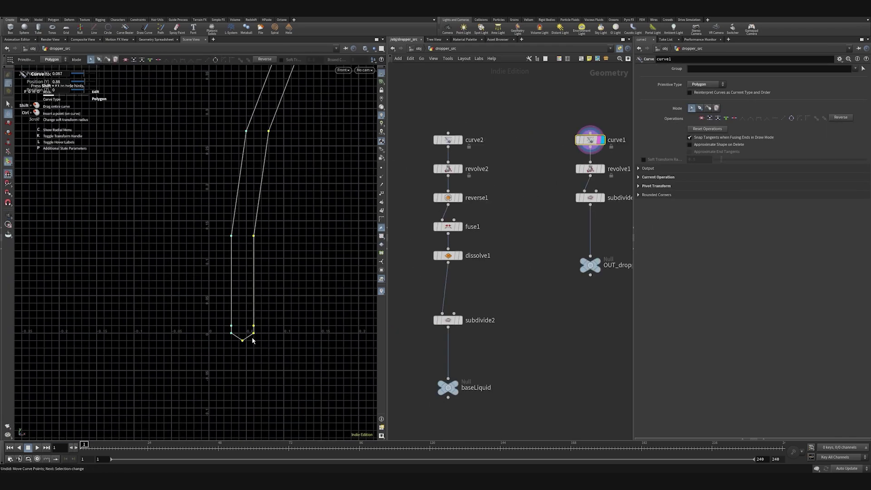
left_click_drag(254, 337, 251, 336)
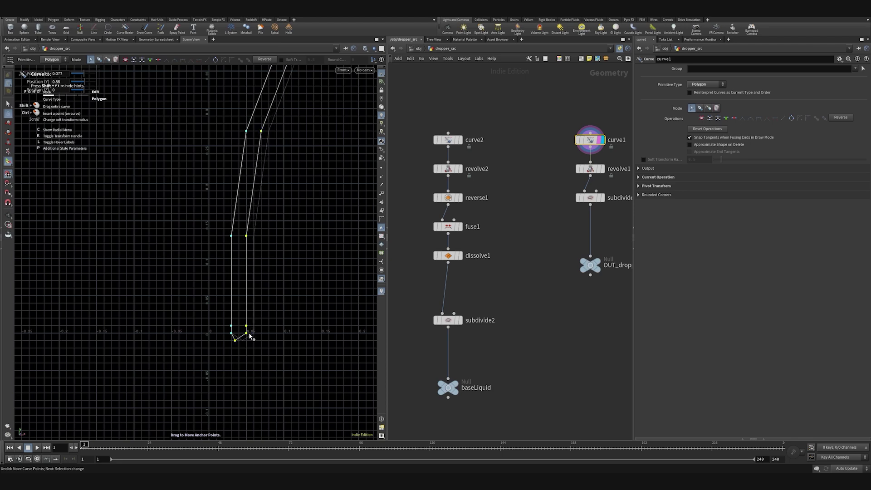
key("Escape")
scroll(245, 345, "up", 5)
key("Return")
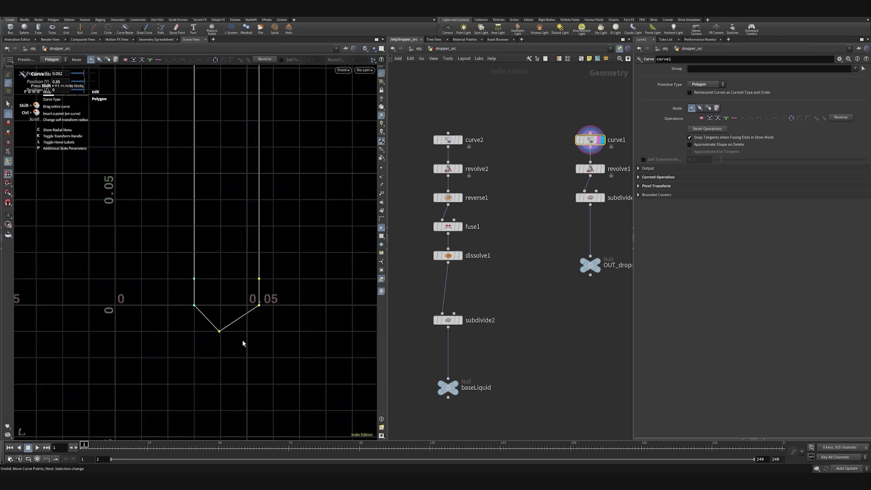
Step: Centre curve1's lowest tip point between the two walls, then return to the object level and look through shot_010
left_click_drag(218, 334, 227, 327)
key("u")
scroll(271, 313, "down", 8)
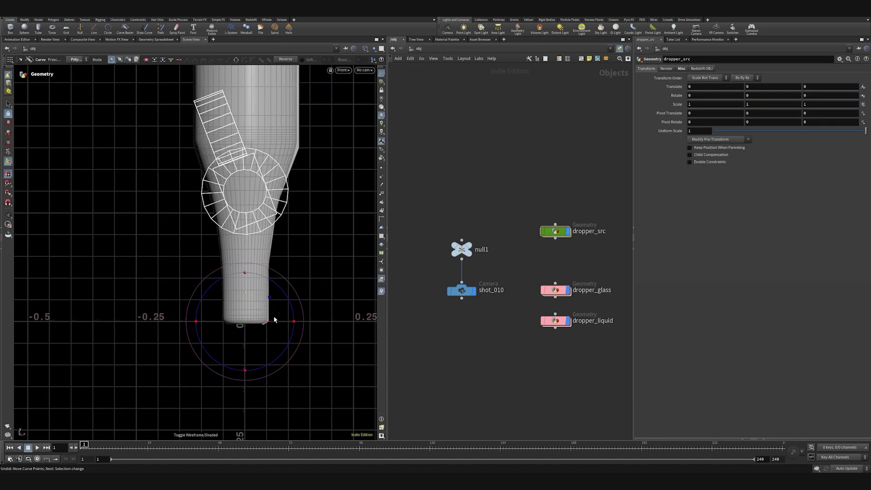
left_click(359, 70)
left_click(368, 78)
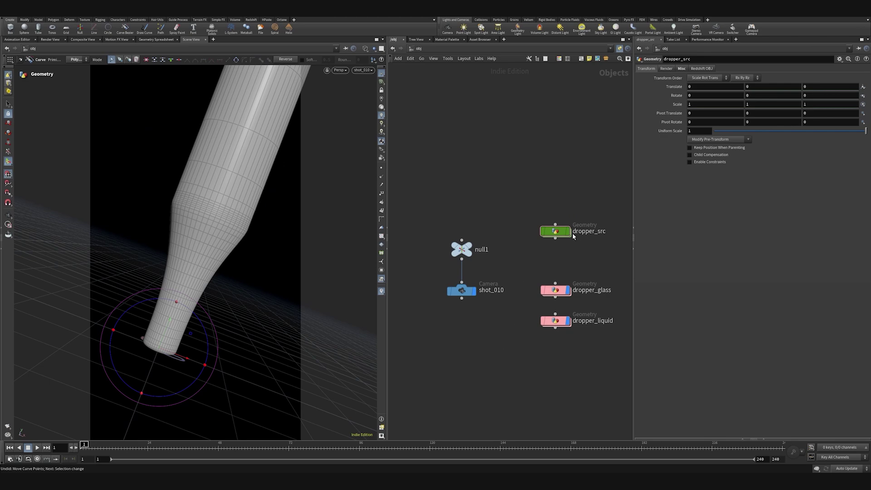
Step: Inside dropper_src, insert a Soft Transform between dissolve1 and subdivide2 and display it
double_click(558, 231)
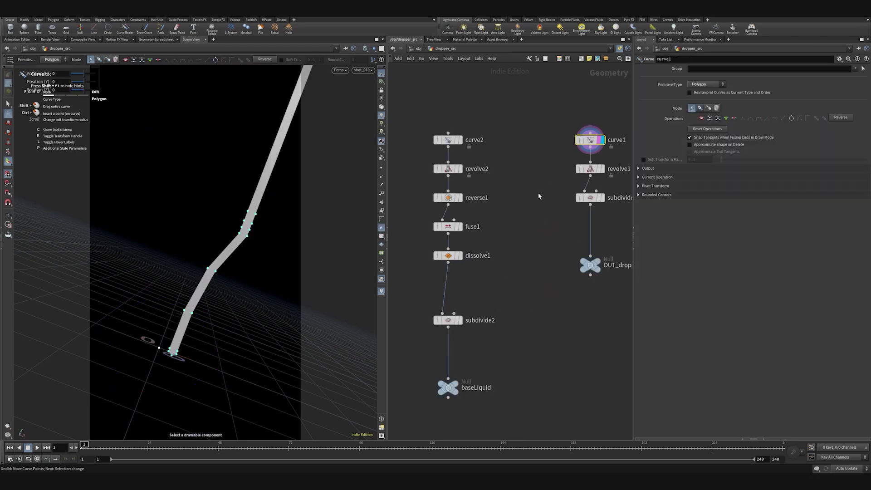
left_click(460, 320)
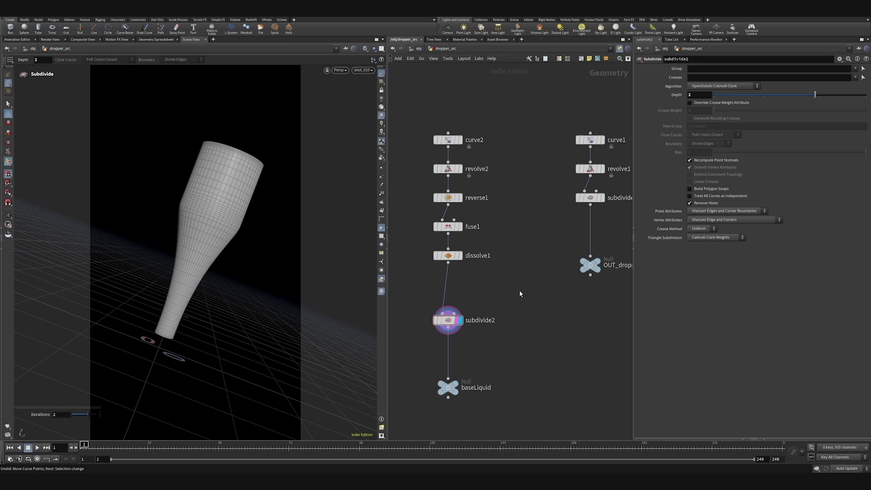
key("Tab")
type("so")
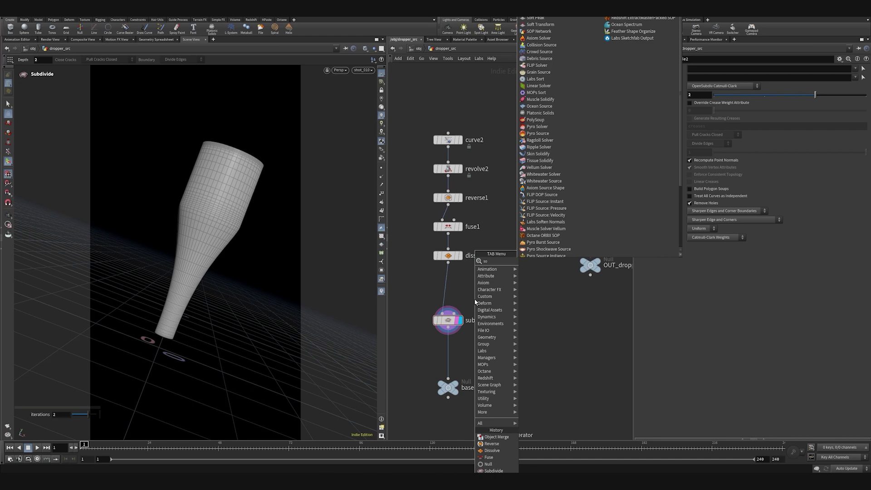
key("Return")
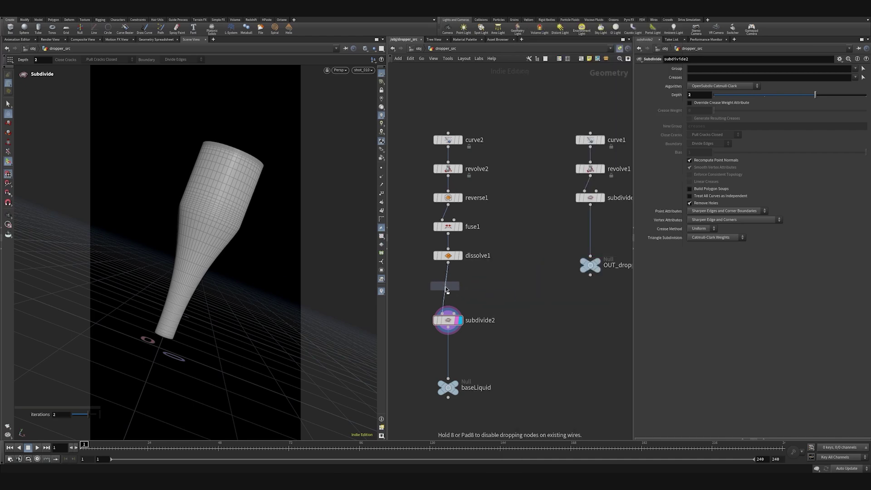
left_click(447, 287)
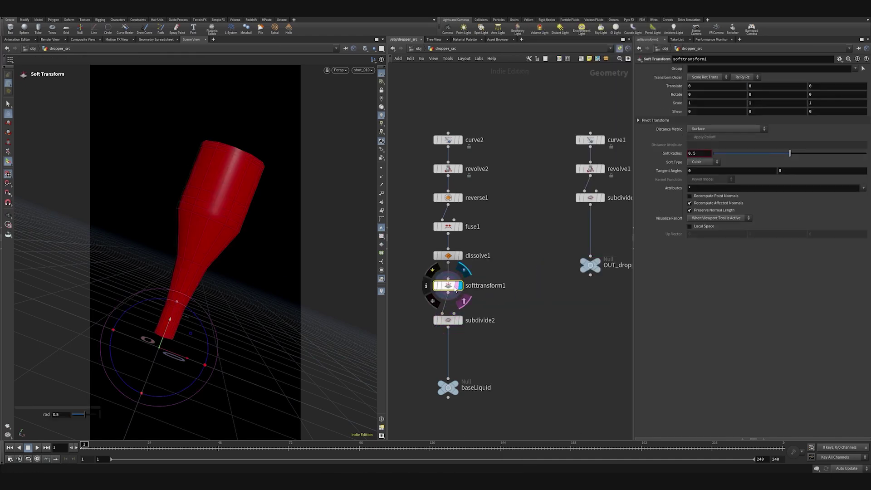
left_click(460, 286)
Step: Assign a single front point on the liquid's top rim as the group of softtransform1
left_click_drag(261, 199, 239, 209, "alt")
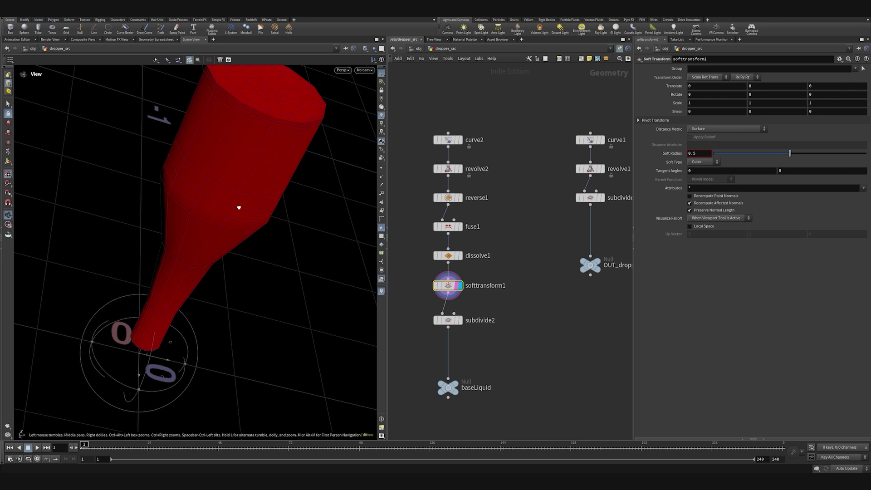
middle_click_drag(239, 208, 220, 276, "alt")
left_click(863, 68)
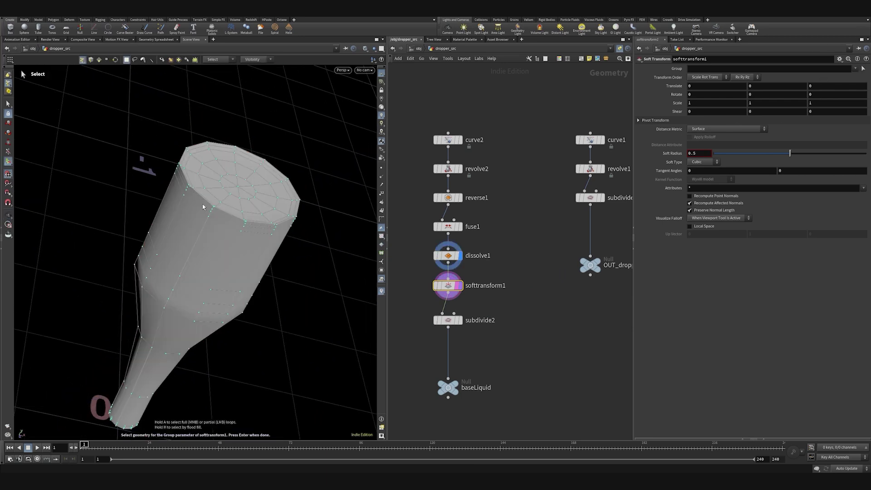
scroll(211, 200, "up", 3)
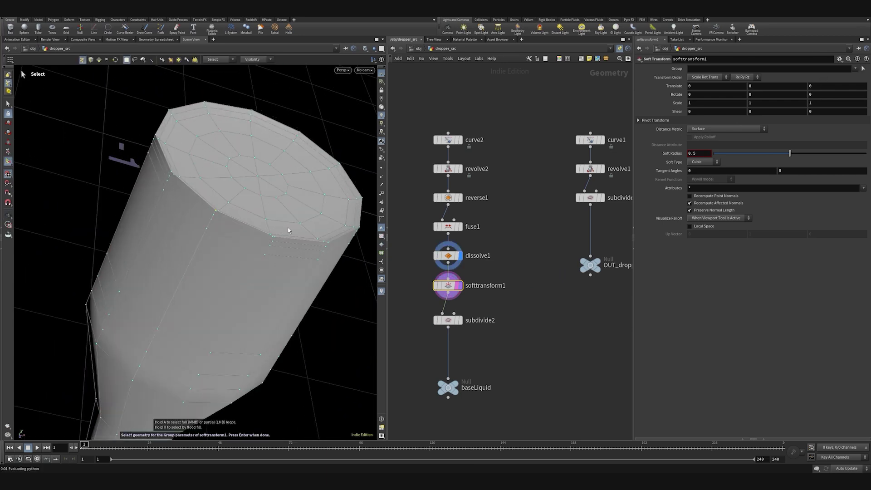
left_click(252, 186)
key("Return")
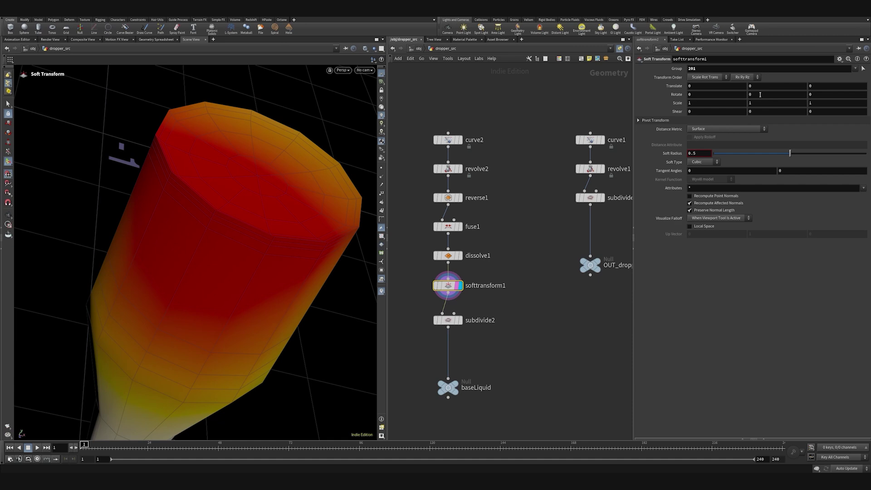
Step: Set softtransform1's Y translation to -0.1 and its soft radius to 0.15
middle_click_drag(766, 85, 753, 85)
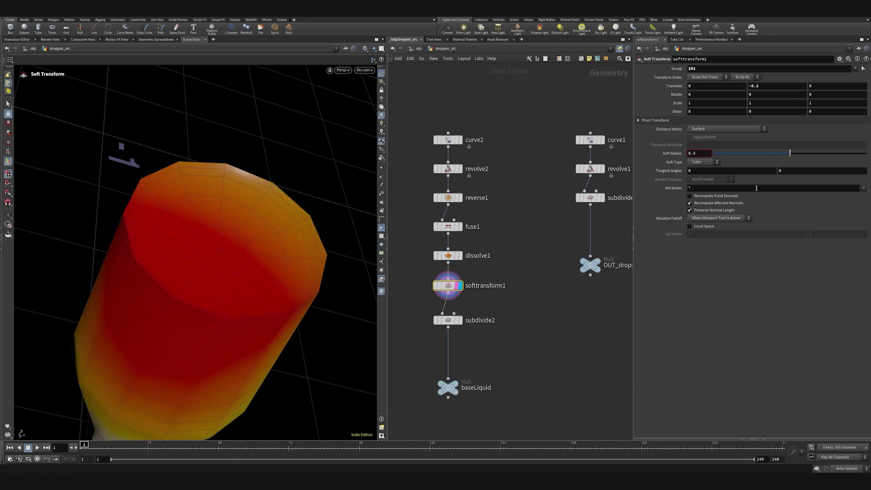
key("BackSpace")
type("1")
left_click(523, 349)
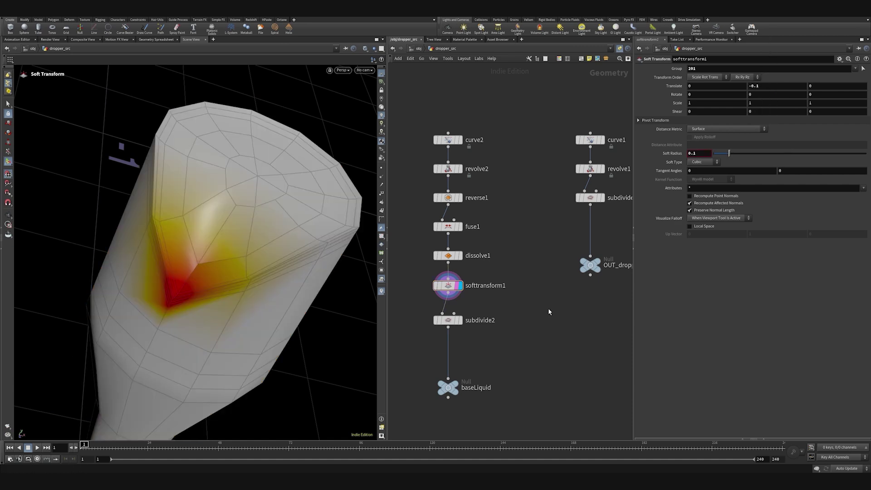
key("Escape")
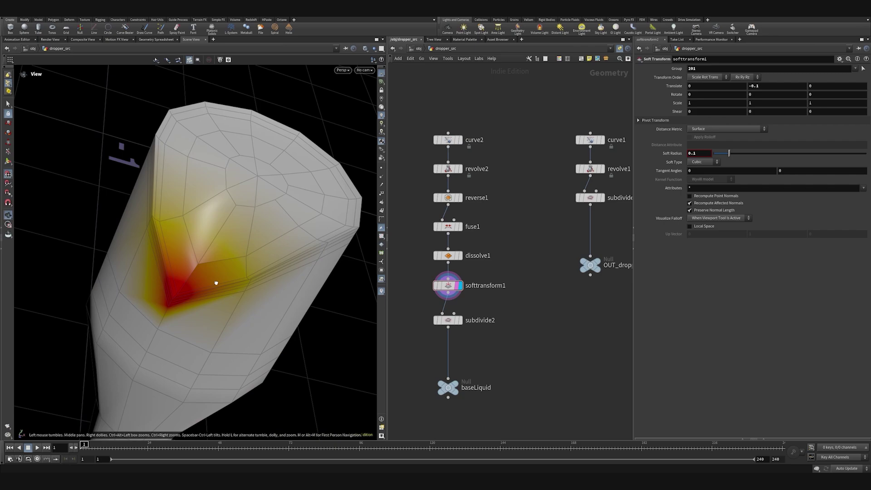
left_click_drag(217, 283, 276, 261, "alt")
left_click(708, 154)
type("5")
key("Escape")
Step: Display the baseLiquid null and view it through the shot_010 camera
left_click(464, 403)
left_click(453, 386)
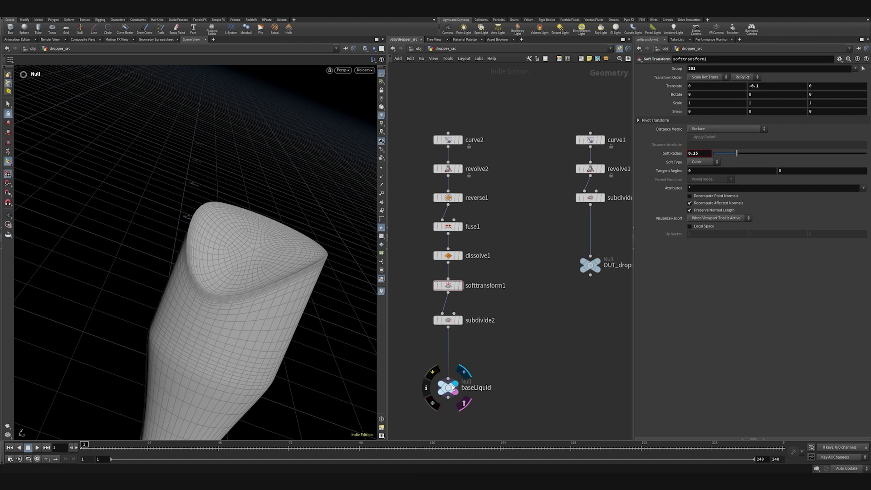
left_click(449, 387)
left_click(365, 70)
left_click(370, 78)
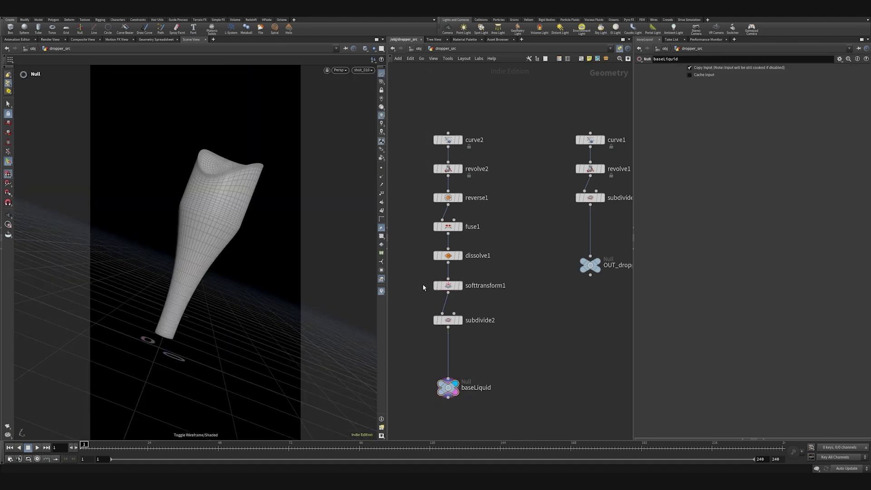
Step: Rename softtransform1 as top_01
left_click(447, 286)
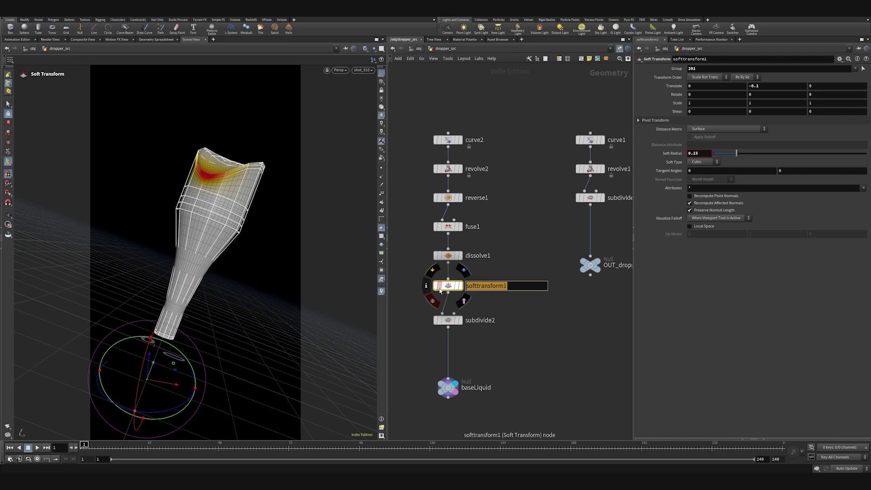
type("top_01")
key("Return")
Step: Duplicate top_01 as top_02 and insert it between top_01 and subdivide2
left_click_drag(446, 321, 445, 341)
left_click(501, 310)
left_click_drag(501, 309, 454, 320)
left_click(449, 293)
left_click(472, 303)
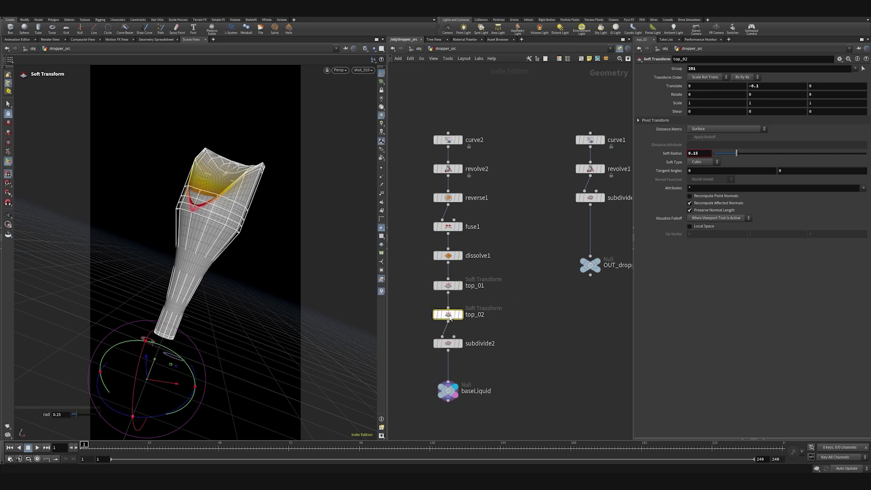
Step: Reassign top_02's group to a single point on the far side of the liquid's top rim
left_click(460, 285)
left_click_drag(285, 193, 267, 254, "alt")
middle_click_drag(258, 159, 214, 237, "alt")
scroll(215, 238, "up", 2)
key("Return")
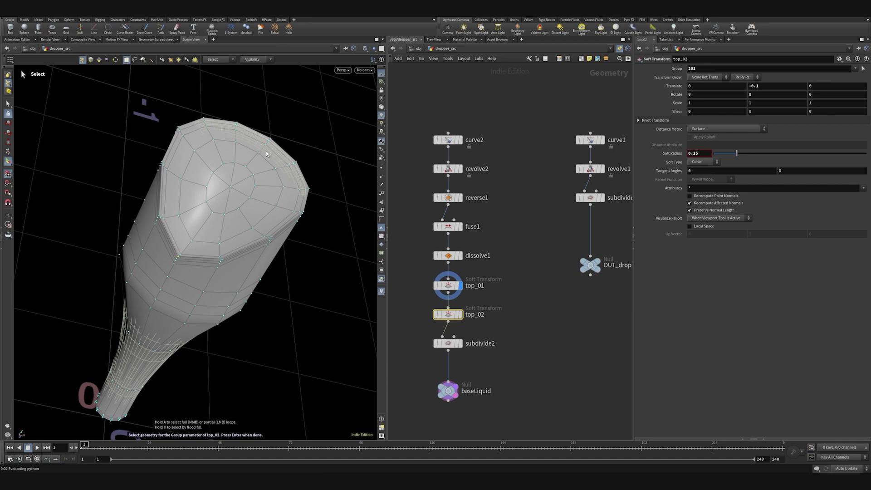
left_click(309, 164)
key("Return")
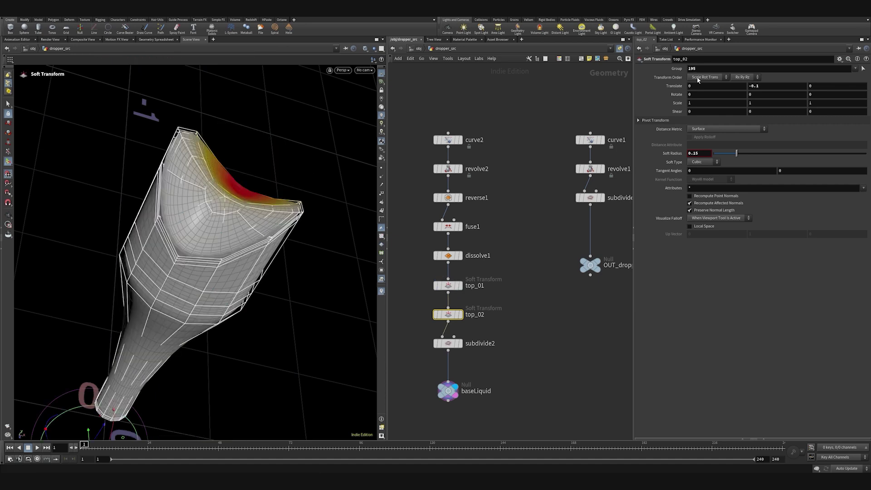
Step: Set top_02's Y translation to 0.1 and view baseLiquid through shot_010
left_click(750, 86)
key("Delete")
left_click(754, 95)
left_click(501, 345)
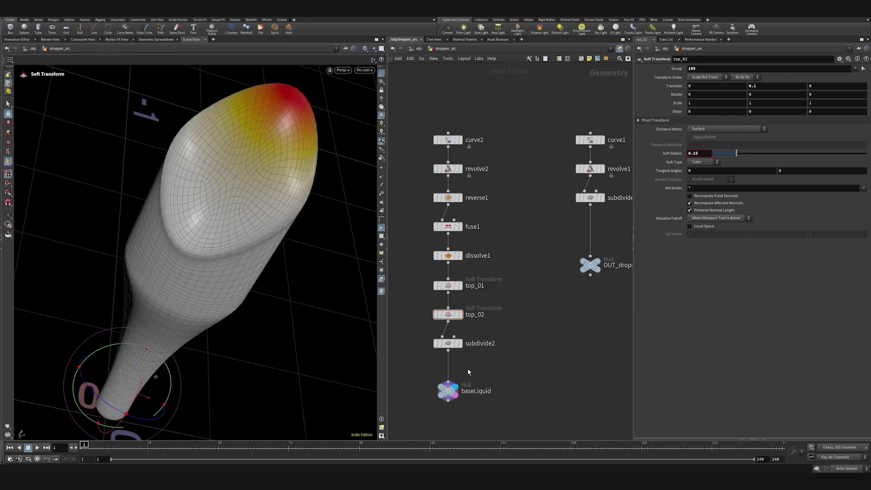
left_click(448, 394)
left_click(365, 70)
left_click(367, 78)
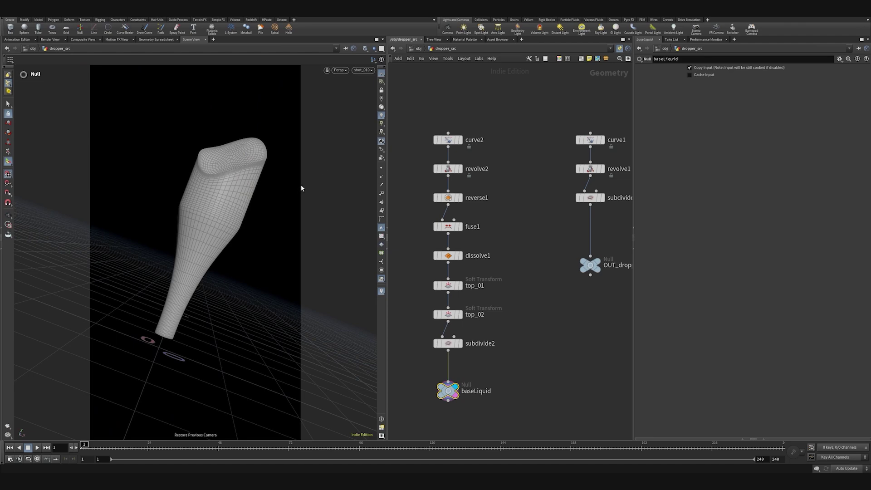
Step: Reassign top_01's group to point 200, the neighbouring point on the liquid's top rim
left_click(464, 271)
left_click(465, 298)
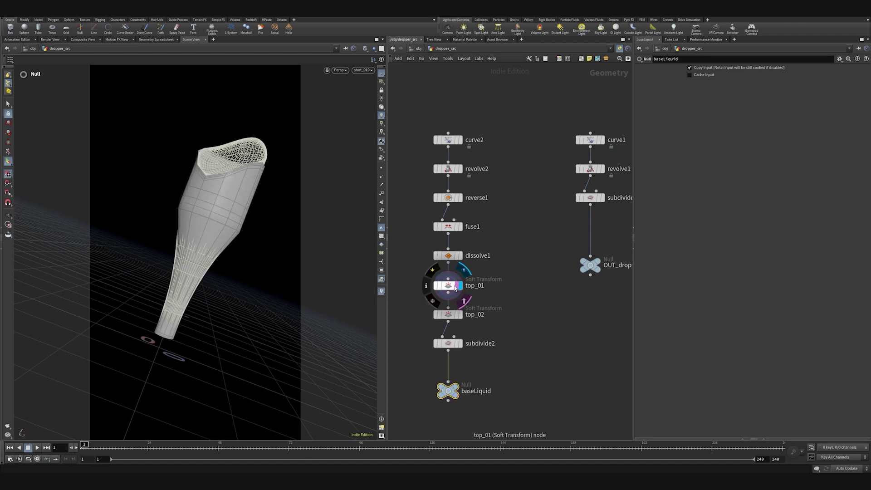
left_click(449, 286)
left_click_drag(245, 181, 192, 186, "alt")
key("Return")
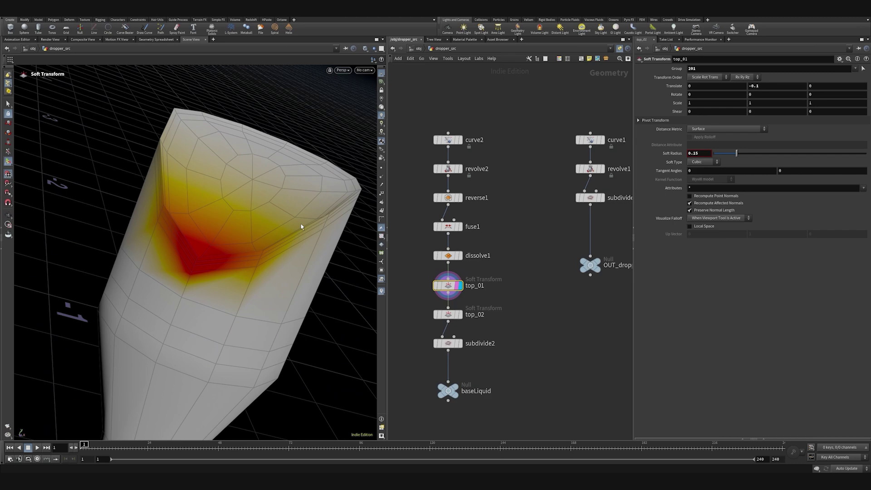
left_click(863, 69)
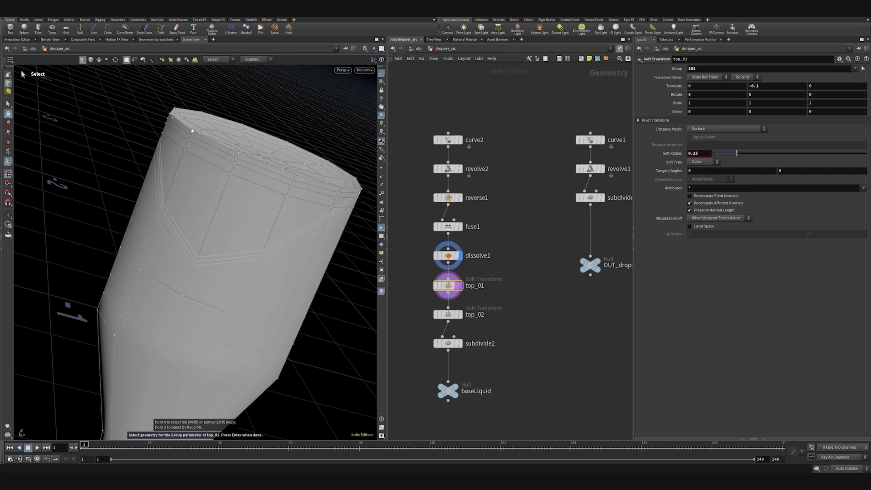
left_click(195, 182)
key("Return")
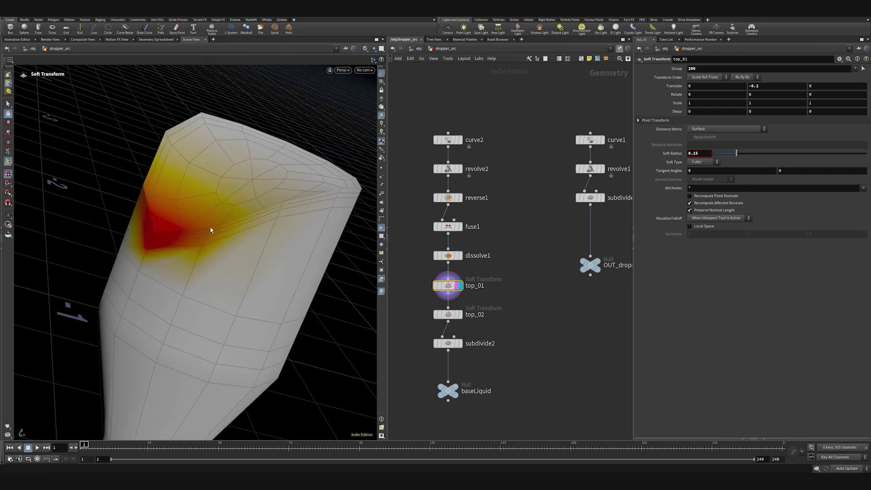
Step: Reassign top_02's group to point 194 on the opposite side of the liquid's top rim
left_click(460, 316)
left_click(448, 314)
left_click_drag(229, 218, 222, 236, "alt")
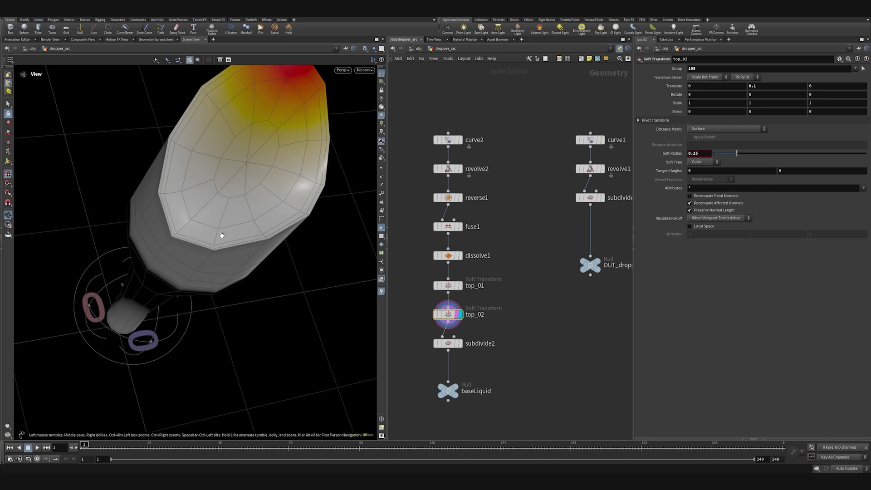
left_click(863, 68)
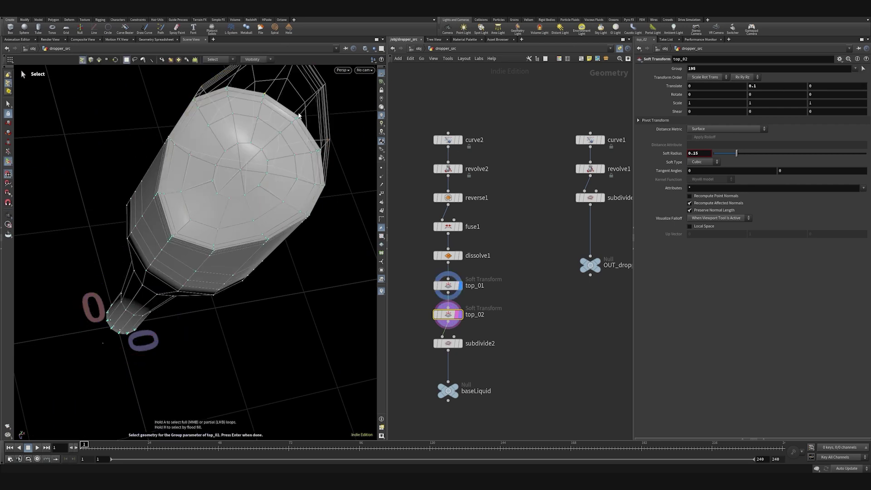
left_click(307, 131)
key("Return")
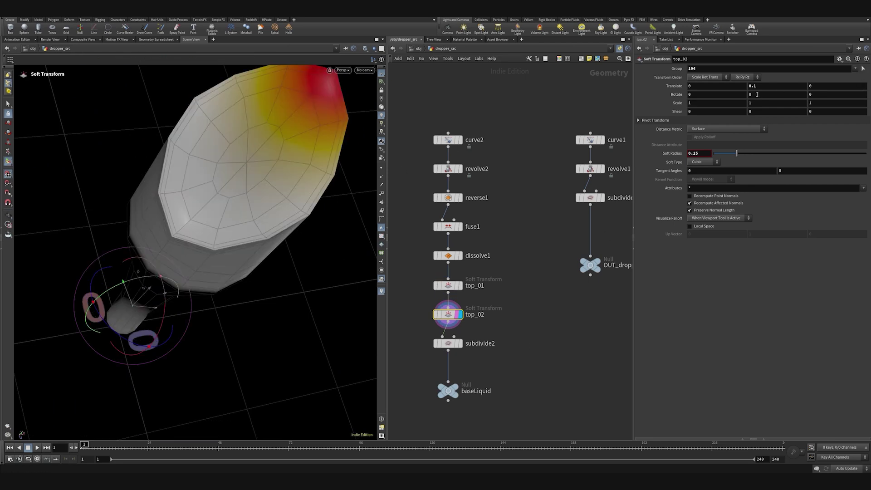
Step: Set the Y translation to 0.05 on top_02 and to -0.05 on top_01
left_click_drag(754, 96, 754, 96)
key("Return")
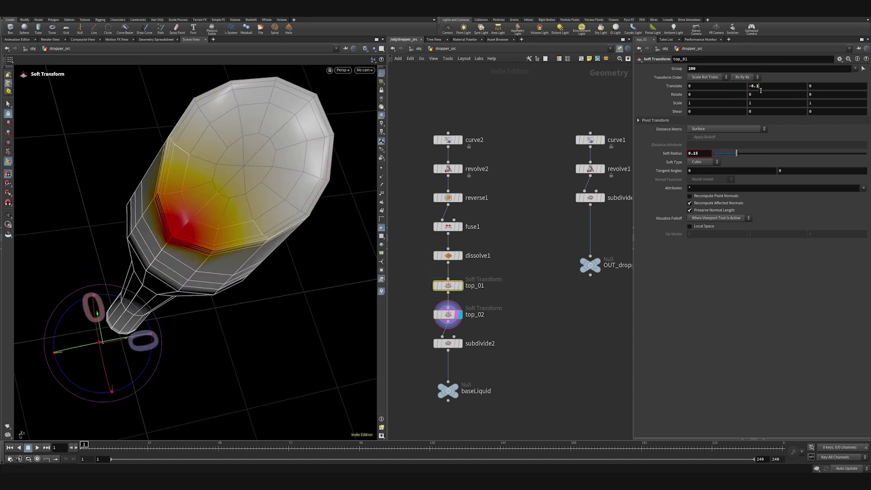
double_click(759, 88)
type("05")
key("Return")
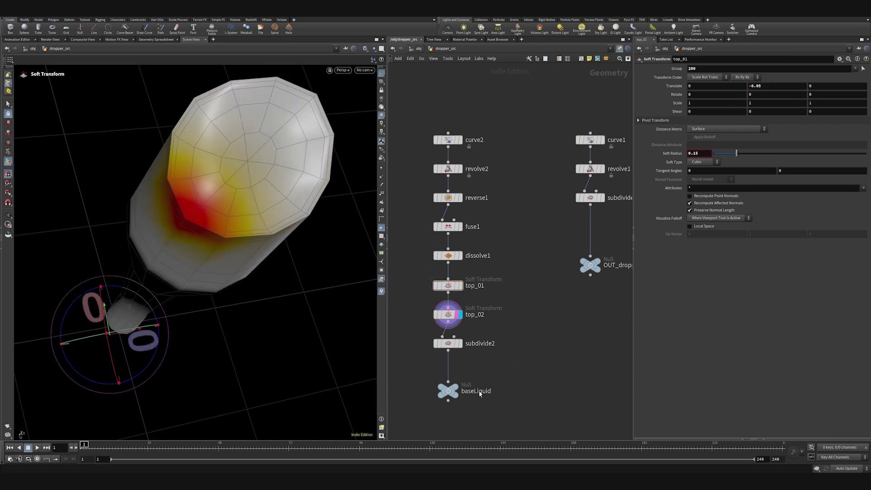
Step: View baseLiquid through shot_010 and set top_01's soft radius to 0.18
left_click(455, 392)
left_click(453, 392)
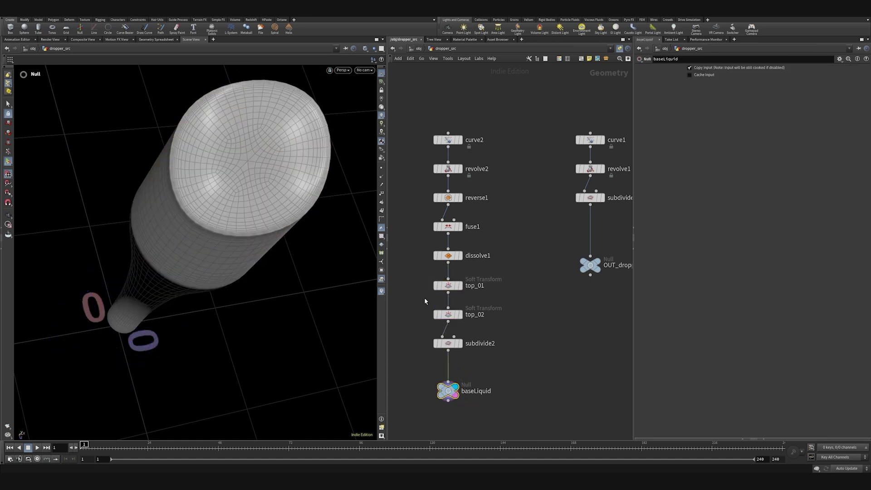
left_click(369, 71)
left_click(373, 101)
left_click(448, 285)
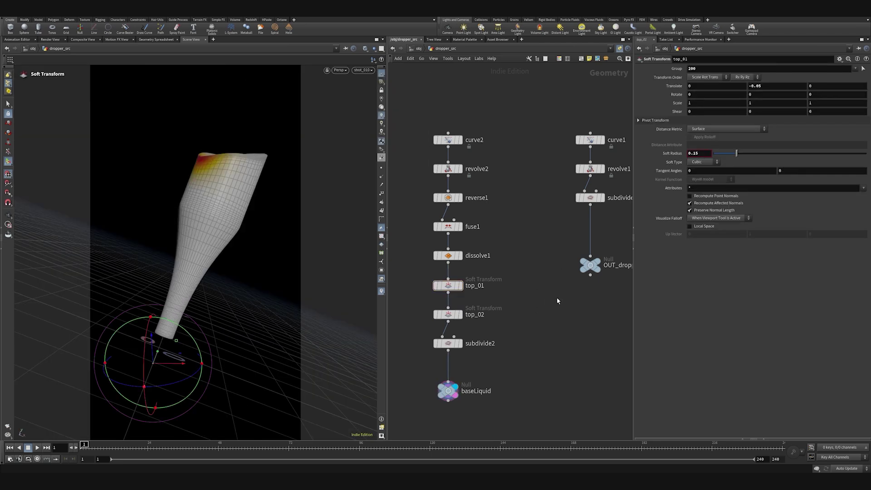
middle_click_drag(702, 153, 717, 167)
Step: Raise top_02's Y translation slightly, and set top_01's Y translation to -0.06 and its soft radius to 0.197
left_click(440, 318)
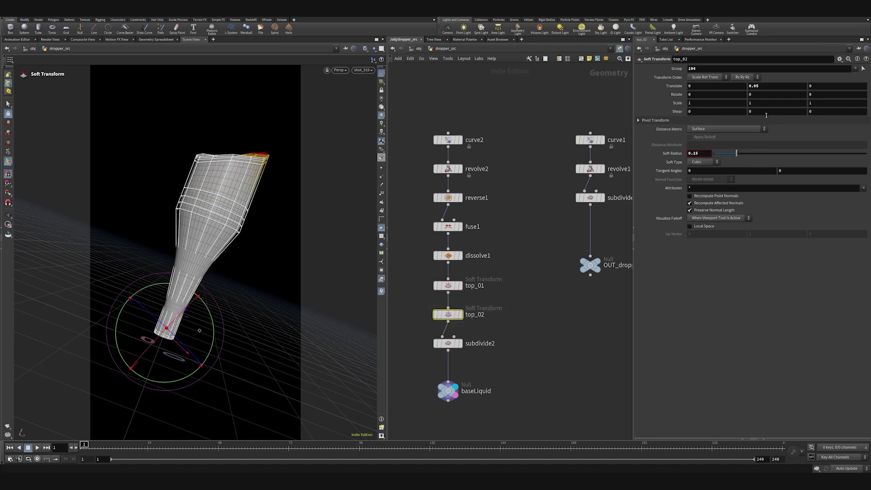
middle_click_drag(777, 87, 778, 100)
left_click(447, 286)
left_click(759, 88)
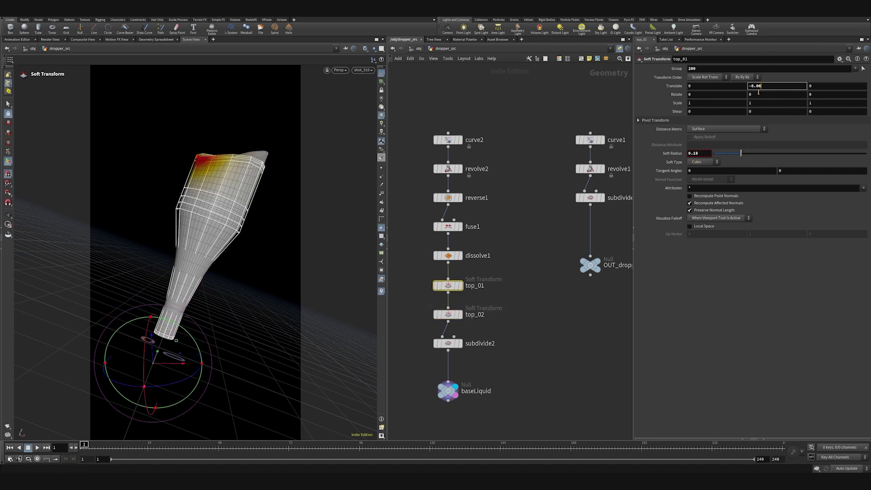
key("Return")
left_click(607, 249)
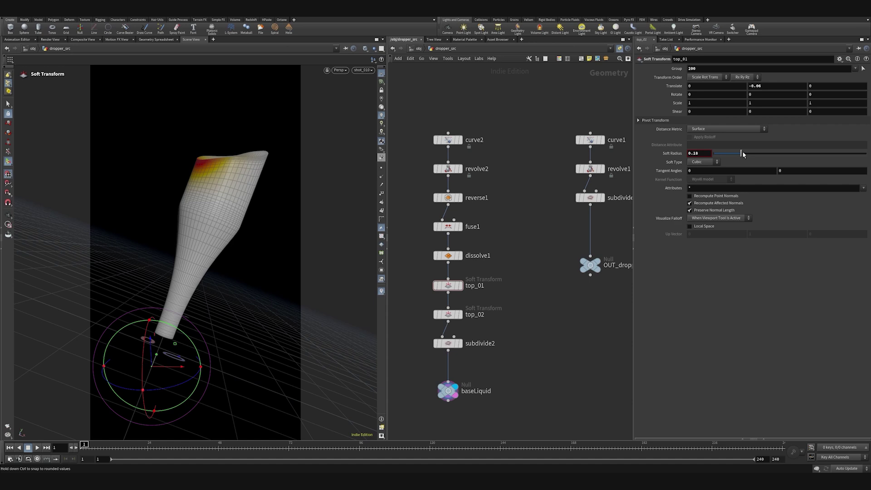
left_click_drag(742, 155, 744, 155)
left_click(418, 50)
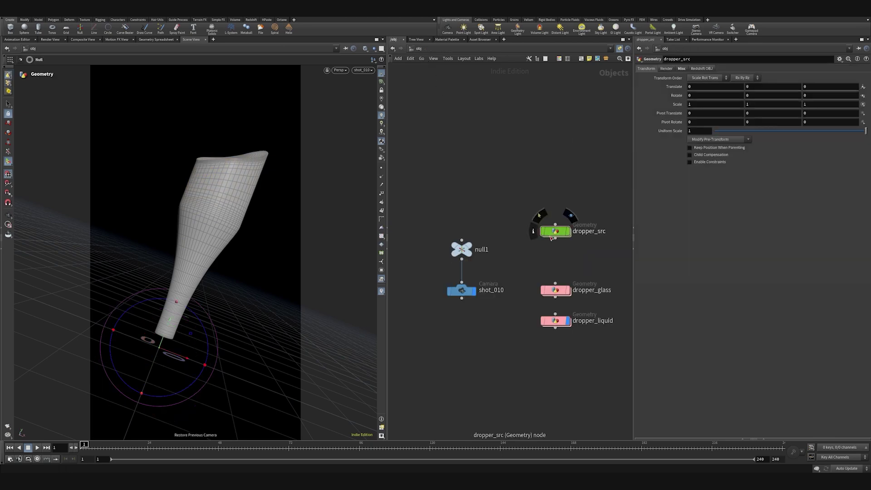
double_click(556, 233)
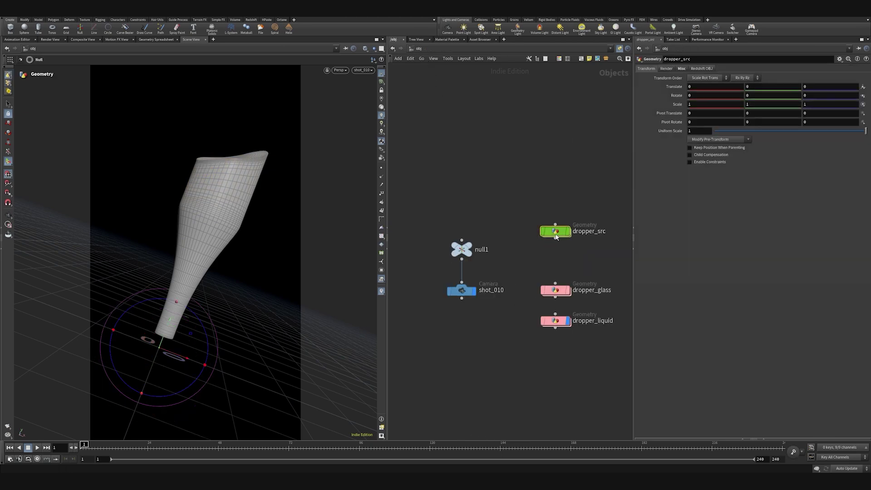
Step: Insert a Soft Transform node between top_02 and subdivide2 and name it bottom_01
middle_click_drag(526, 312, 527, 277)
scroll(527, 278, "down", 1)
scroll(482, 295, "up", 5)
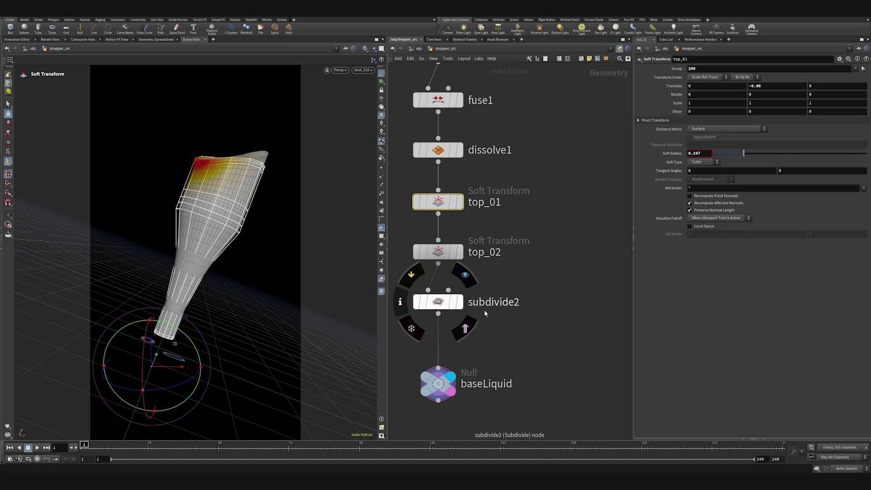
key("Tab")
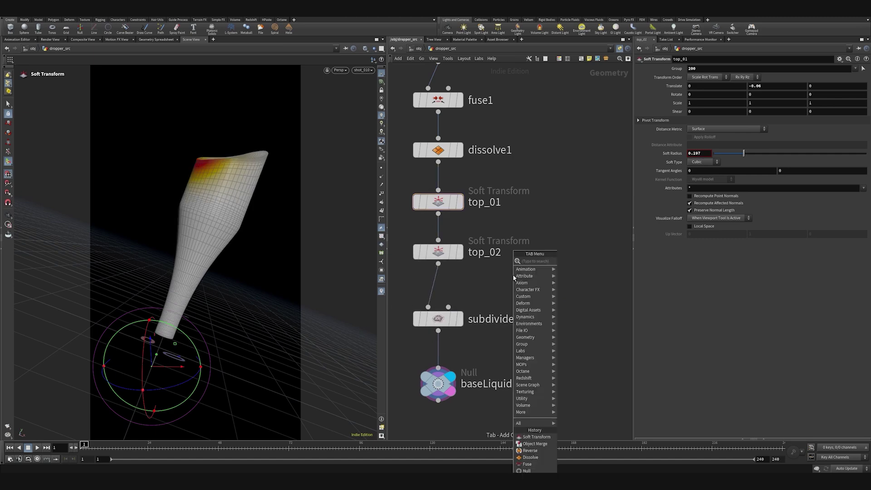
type("soft")
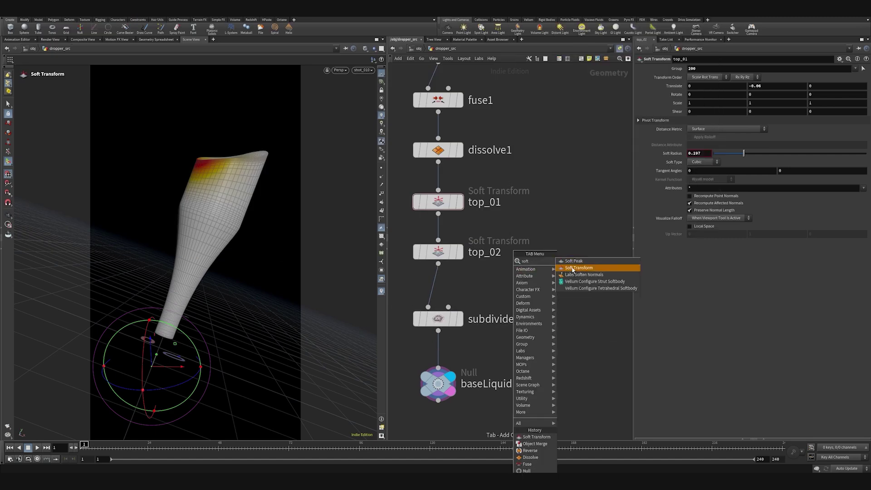
left_click(574, 269)
left_click(435, 287)
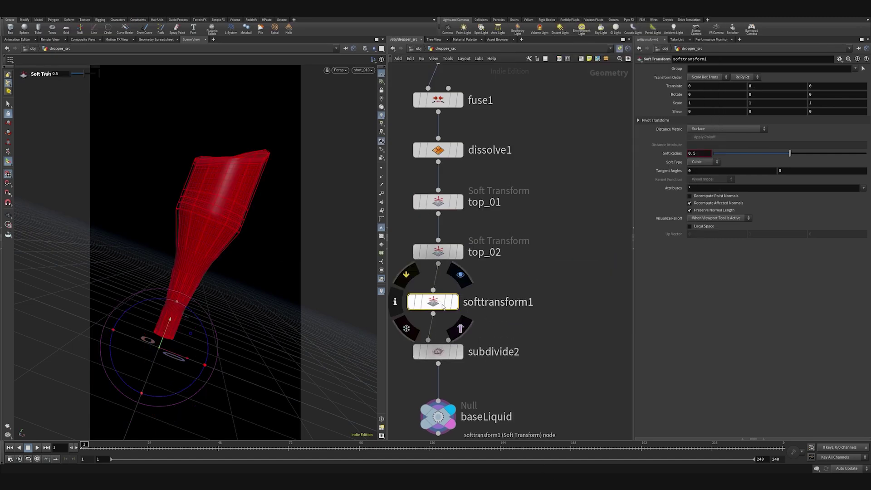
left_click(498, 303)
type("bottom_01")
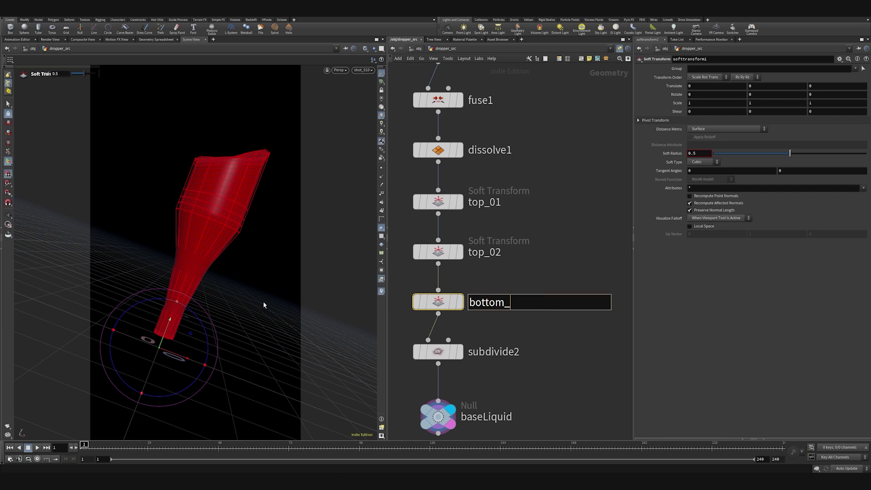
key("Return")
Step: Assign a single point on the liquid's bottom rim as bottom_01's group
left_click(864, 69)
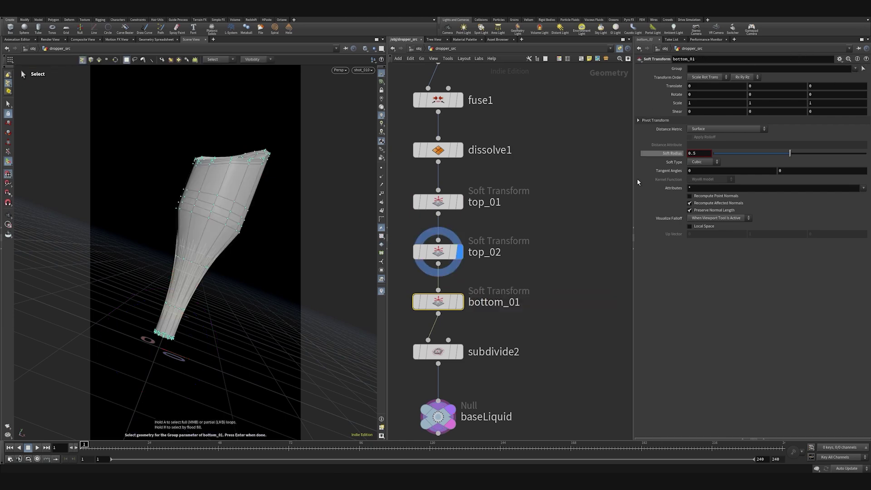
left_click_drag(258, 278, 278, 298, "alt")
scroll(204, 327, "up", 3)
scroll(131, 359, "up", 2)
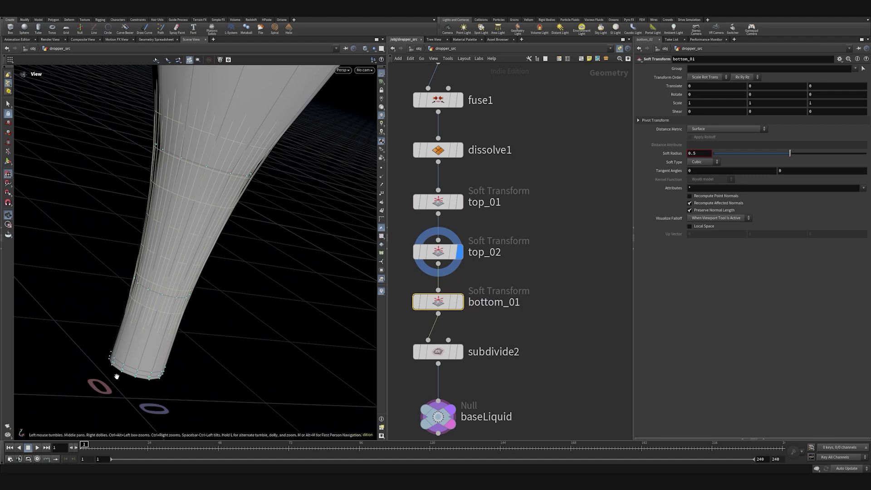
scroll(222, 311, "down", 3)
scroll(182, 345, "up", 3)
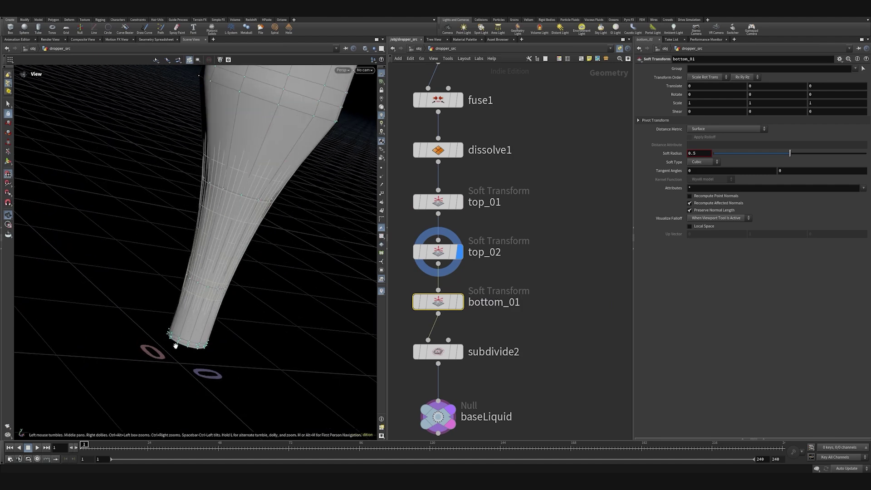
key("Return")
key("Return")
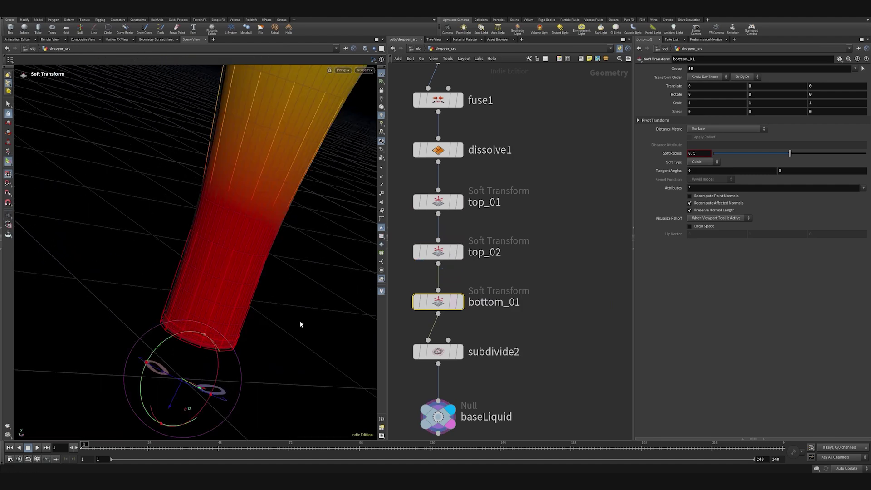
Step: Set bottom_01's Y translation to 0.02 and soft radius to 0.047, viewing the liquid through shot_010
middle_click_drag(749, 93, 750, 158)
left_click_drag(790, 154, 722, 159)
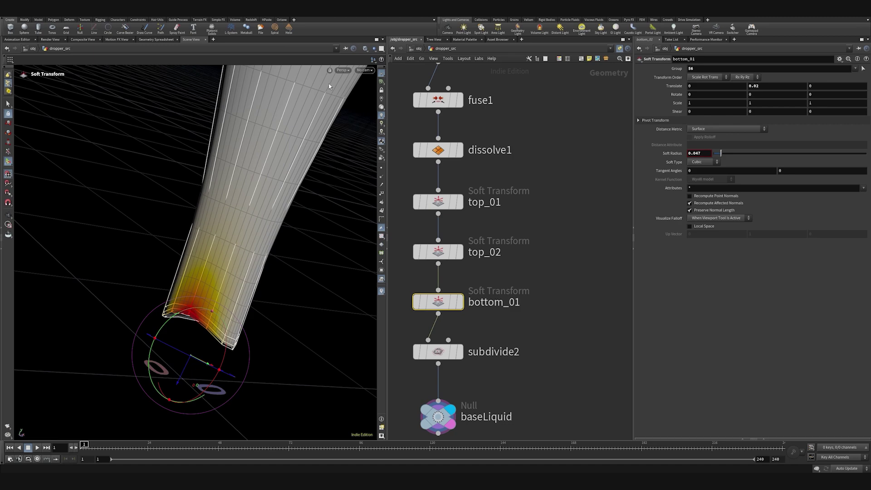
left_click(365, 70)
left_click(368, 78)
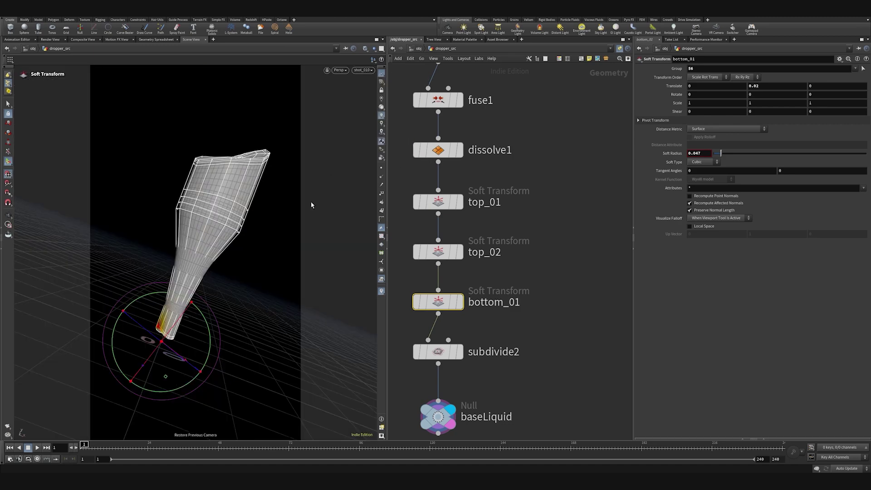
Step: Display subdivide2 and set bottom_01's soft radius to 0.058
left_click(460, 352)
left_click(442, 417)
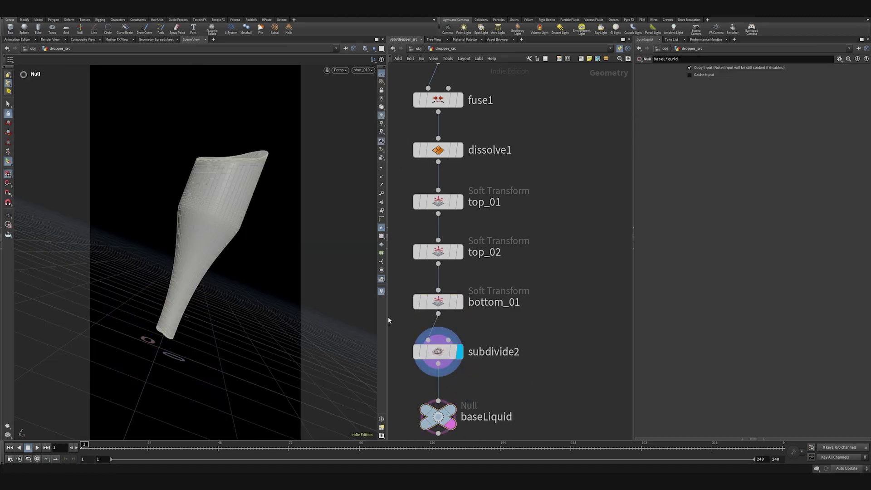
left_click(423, 304)
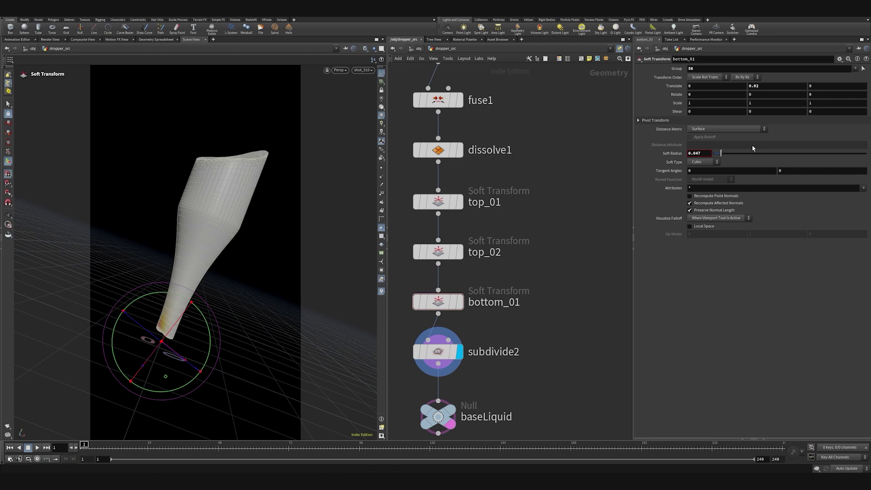
left_click_drag(723, 157, 724, 156)
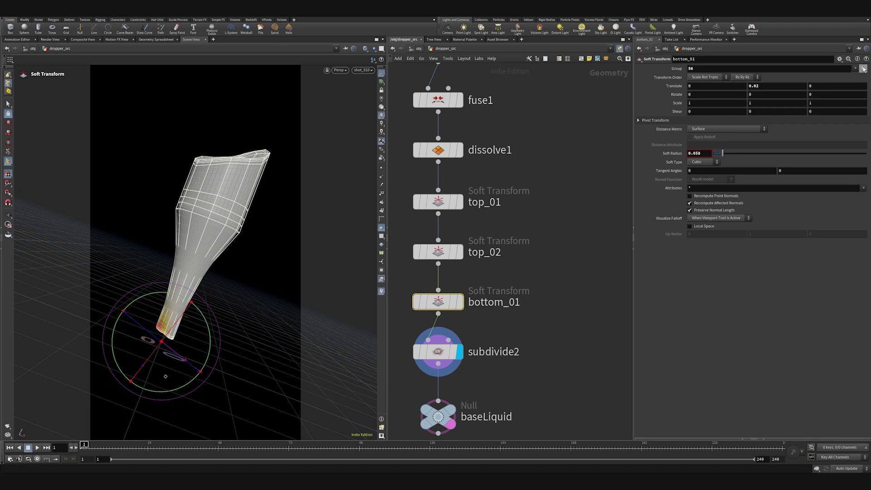
Step: Reassign bottom_01's group to the adjacent point 57 on the liquid's bottom rim
left_click(864, 68)
scroll(158, 341, "up", 8)
middle_click_drag(157, 340, 272, 207, "alt")
key("s")
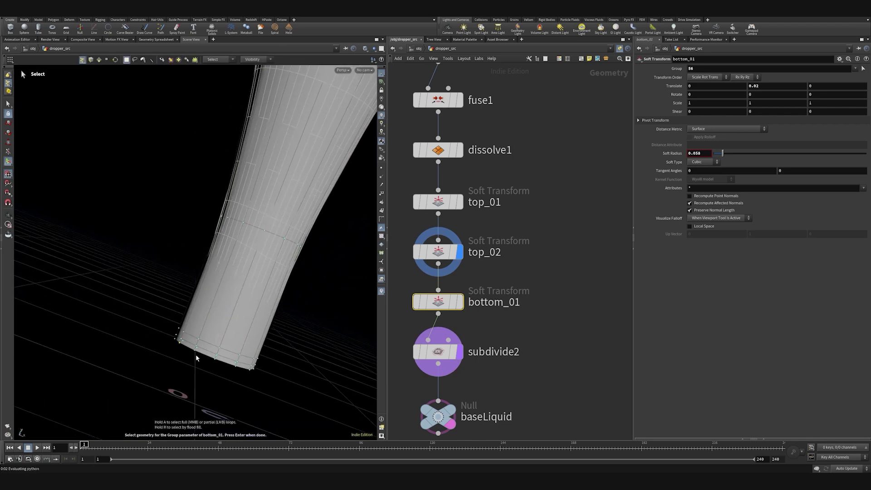
left_click(211, 350)
key("Return")
Step: Select subdivide2 and examine the liquid's top and bottom rims through shot_010
left_click(365, 71)
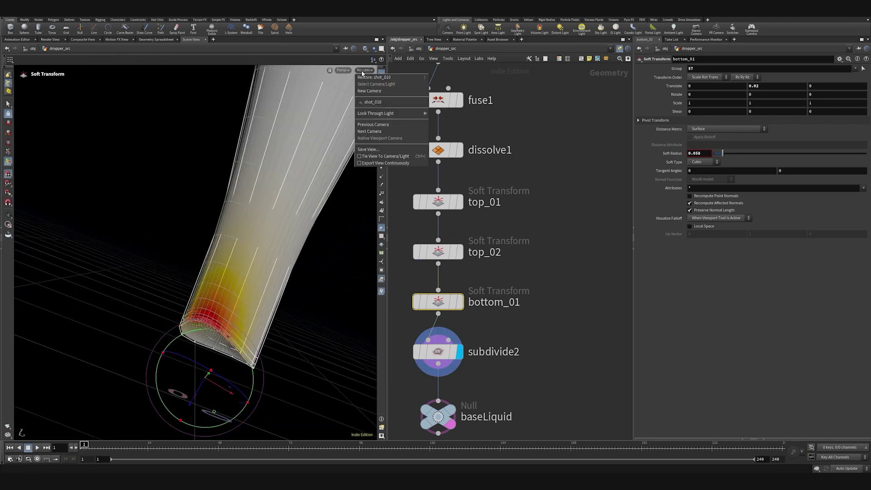
left_click(369, 73)
left_click(459, 352)
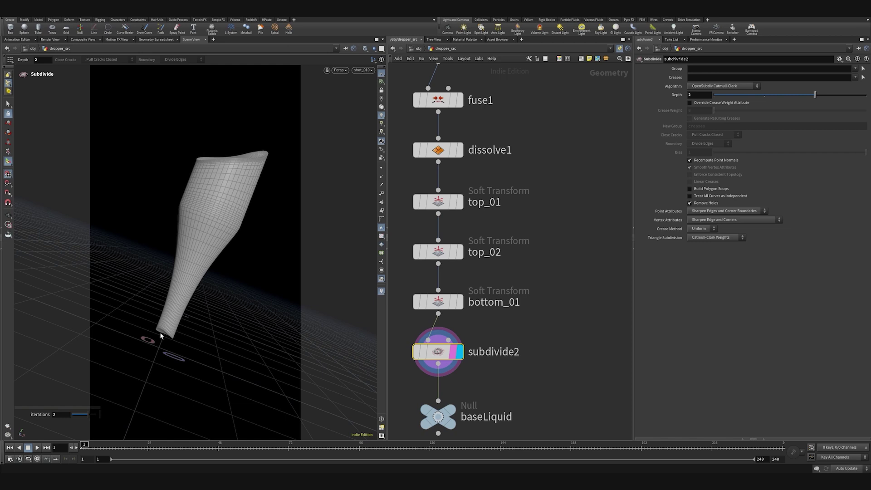
middle_click_drag(499, 384, 527, 271)
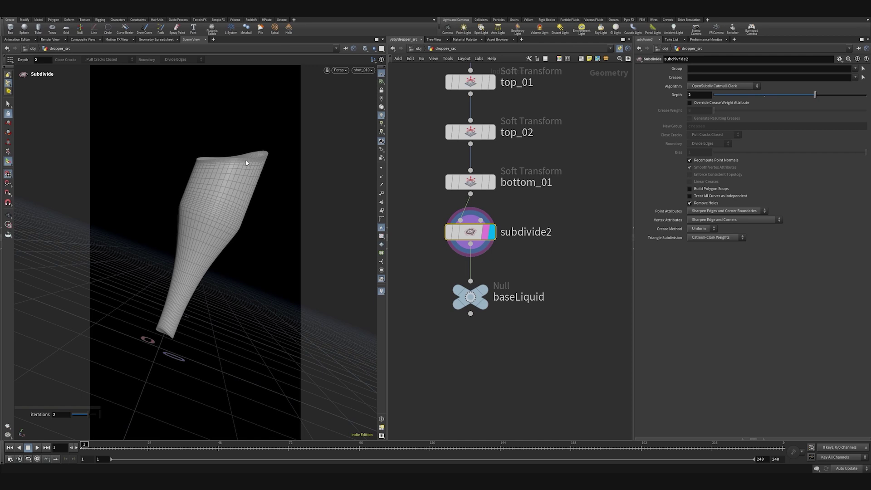
middle_click_drag(547, 112, 530, 251)
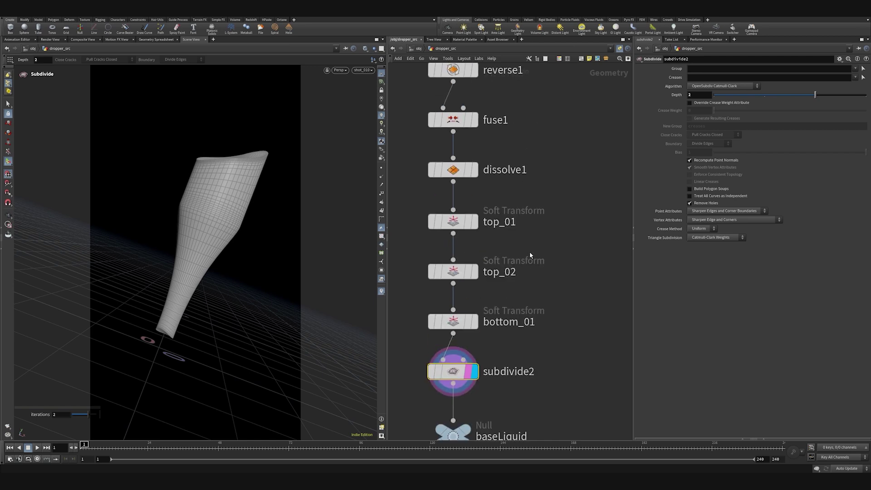
Step: Set top_01's Y translation to -0.071, slightly reduce its soft radius, and select the top_02 soft transform
left_click(449, 222)
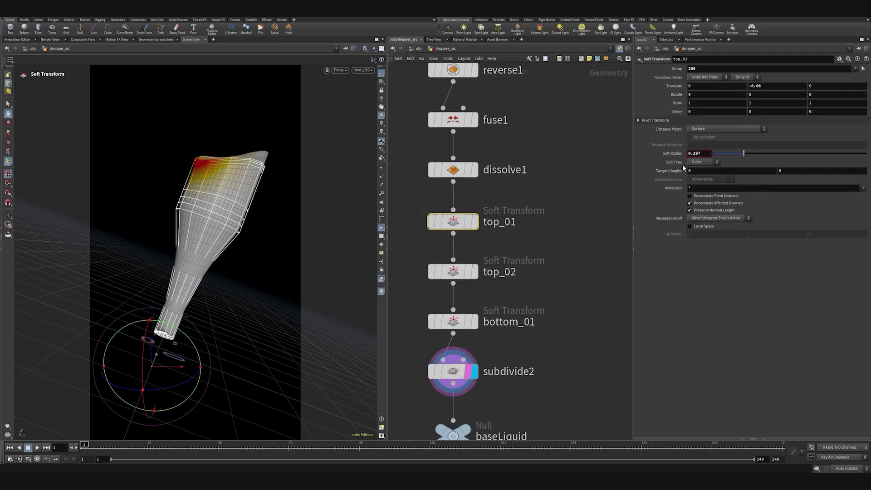
middle_click_drag(782, 86, 744, 112)
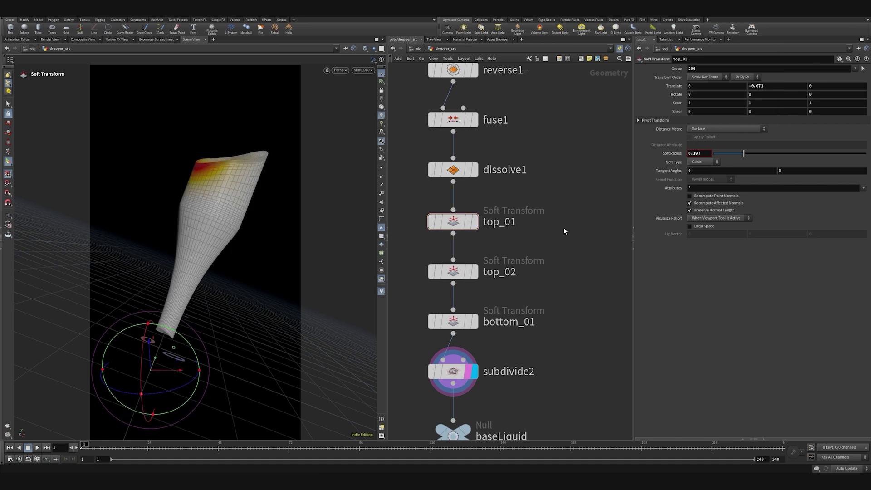
left_click_drag(744, 154, 739, 157)
left_click(467, 275)
left_click(597, 220)
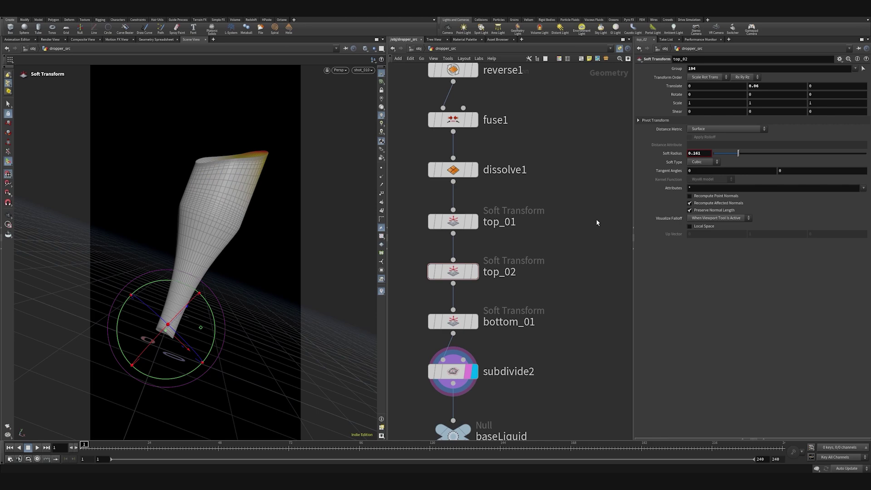
Step: Display the baseLiquid null at the end of the liquid chain
scroll(565, 315, "down", 3)
middle_click_drag(562, 318, 555, 182)
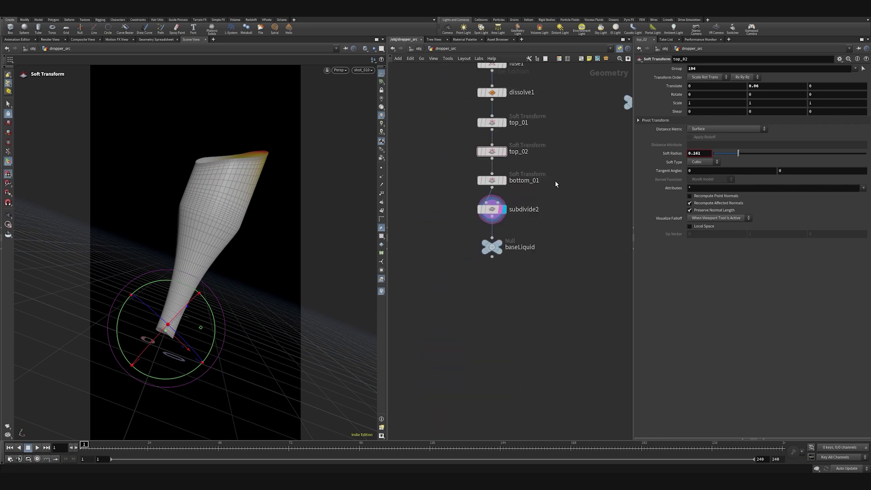
scroll(484, 275, "up", 4)
left_click(494, 249)
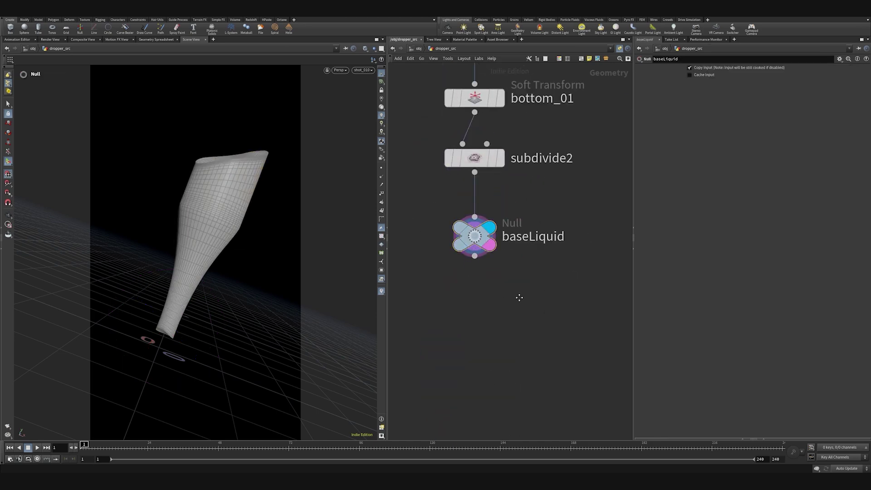
Step: Add a null below baseLiquid, wire baseLiquid into it, and rename it OUT_dropperLiquid
scroll(515, 296, "down", 3)
key("Tab")
type("null")
left_click(543, 265)
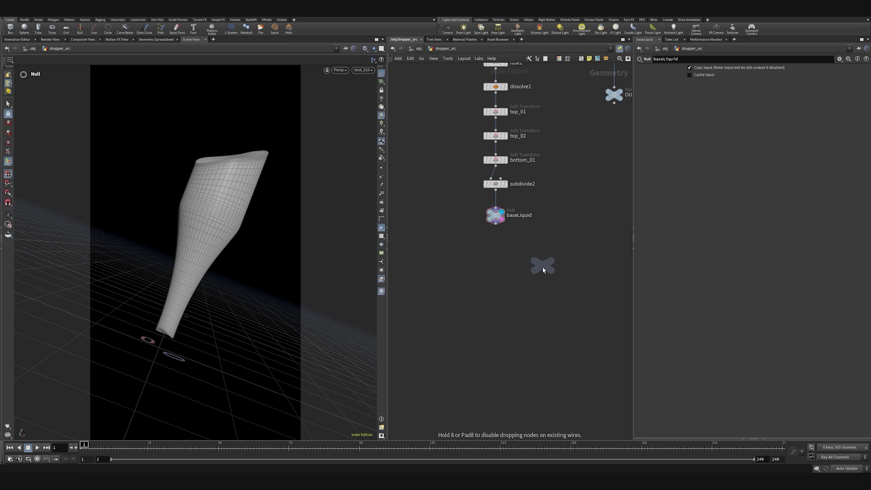
left_click(549, 367)
left_click_drag(495, 224, 502, 392)
left_click(545, 387)
type("OUT")
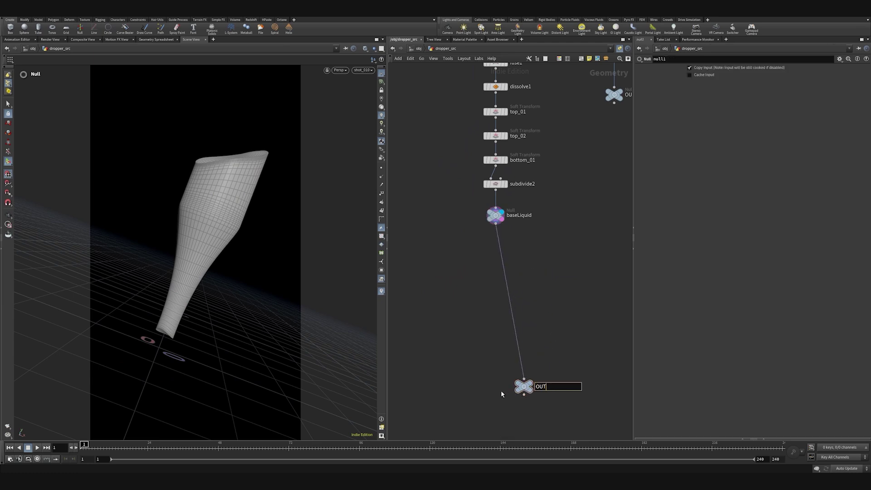
type("_dropperLiquid")
key("Return")
middle_click_drag(501, 391, 469, 398)
Step: Point the object merge inside dropper_liquid to /obj/dropper_src/OUT_dropperLiquid
left_click(418, 50)
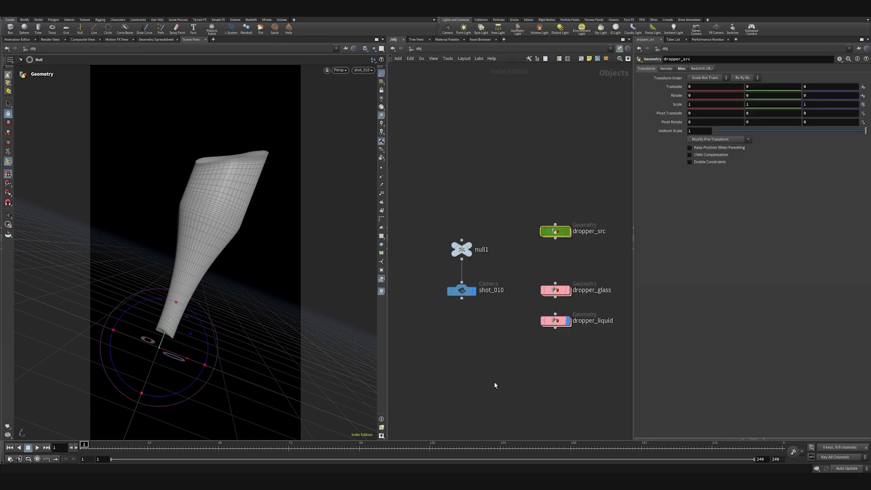
double_click(558, 320)
left_click(859, 86)
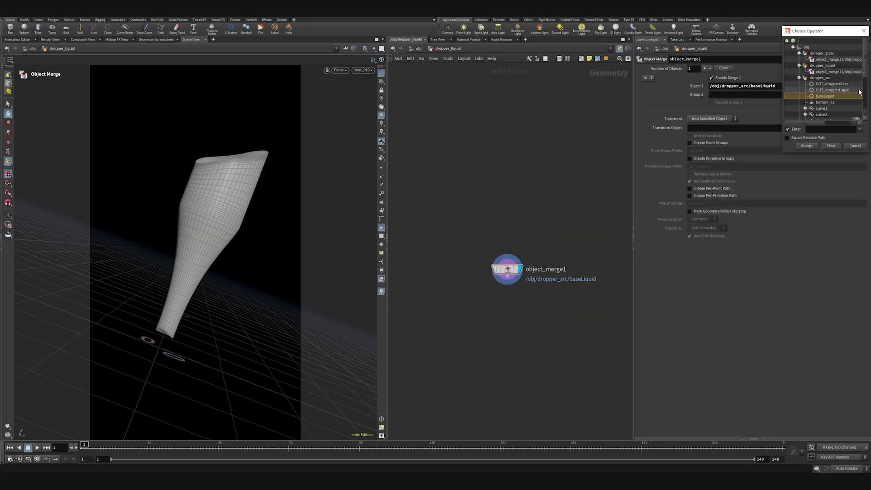
double_click(834, 90)
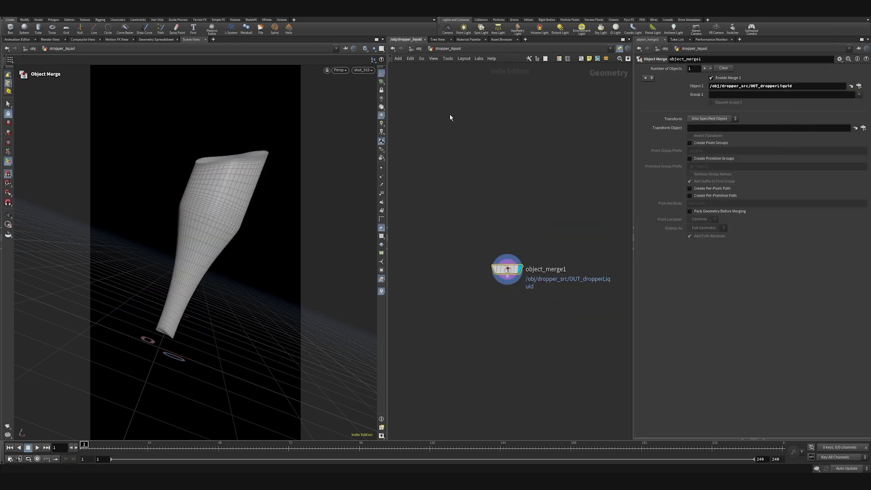
Step: Return to dropper_src and place OUT_dropperLiquid farther down, aligned directly beneath baseLiquid
left_click(420, 48)
double_click(553, 229)
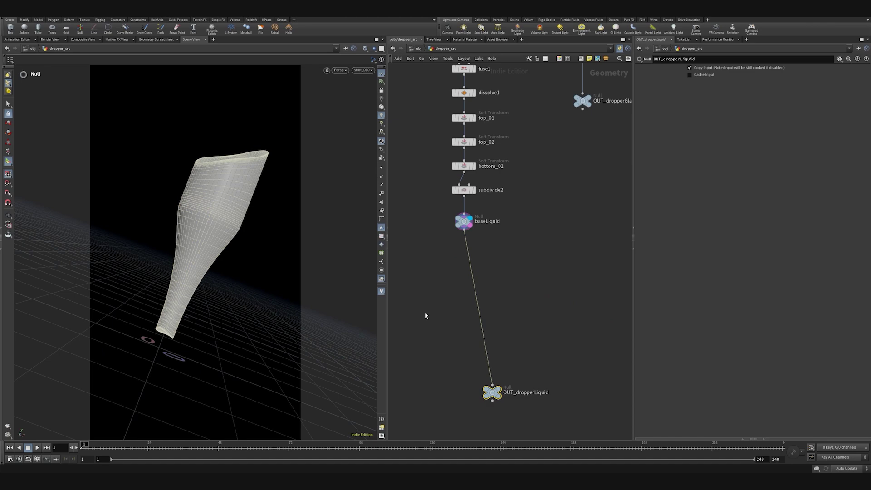
middle_click_drag(518, 306, 558, 229)
scroll(559, 229, "down", 4)
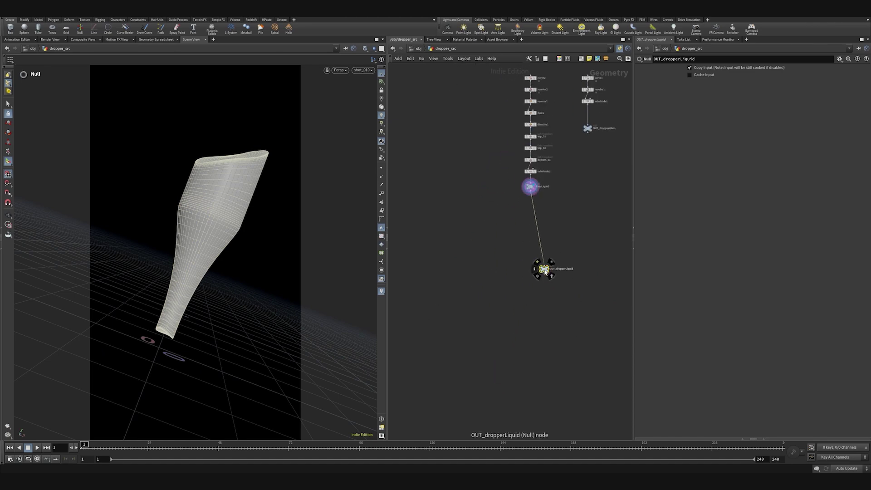
left_click_drag(546, 272, 532, 371)
middle_click_drag(496, 344, 490, 297)
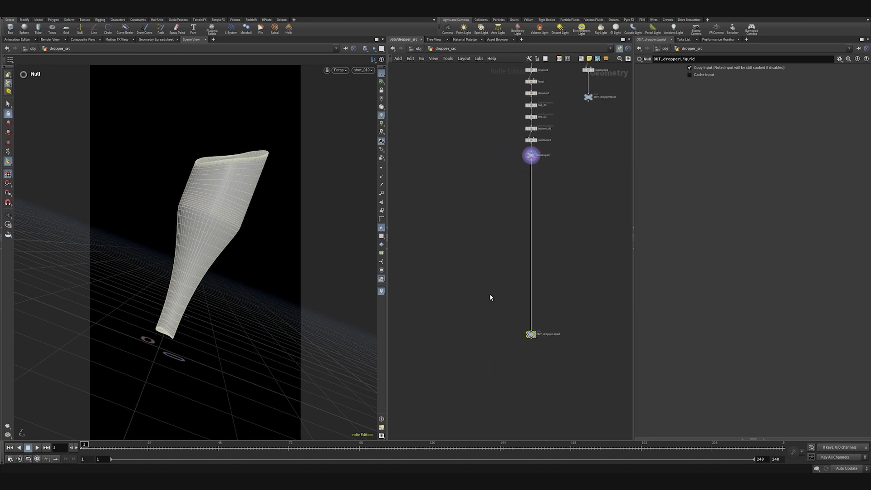
Step: Insert a Merge node between baseLiquid and OUT_dropperLiquid, and move both lower nodes farther down the network
key("Tab")
mouse_move(527, 302)
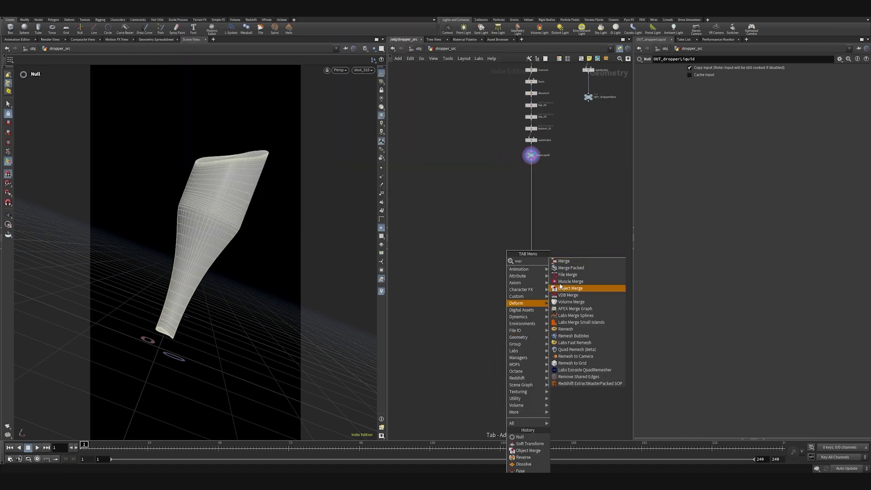
left_click(576, 259)
left_click(534, 308)
left_click_drag(515, 292, 552, 342)
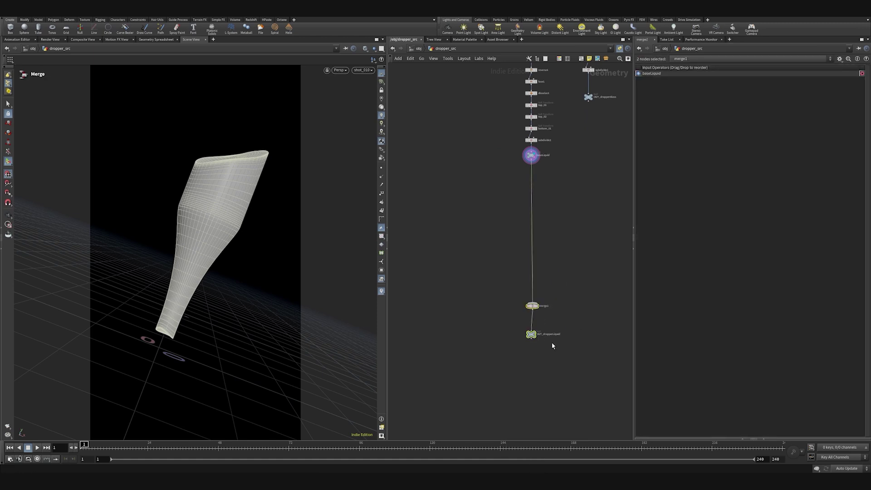
left_click_drag(532, 306, 538, 353)
left_click(566, 283)
Step: Add an Intersection Analysis node beside the liquid chain, feed baseLiquid into its first input, and display it
middle_click_drag(548, 145, 486, 250)
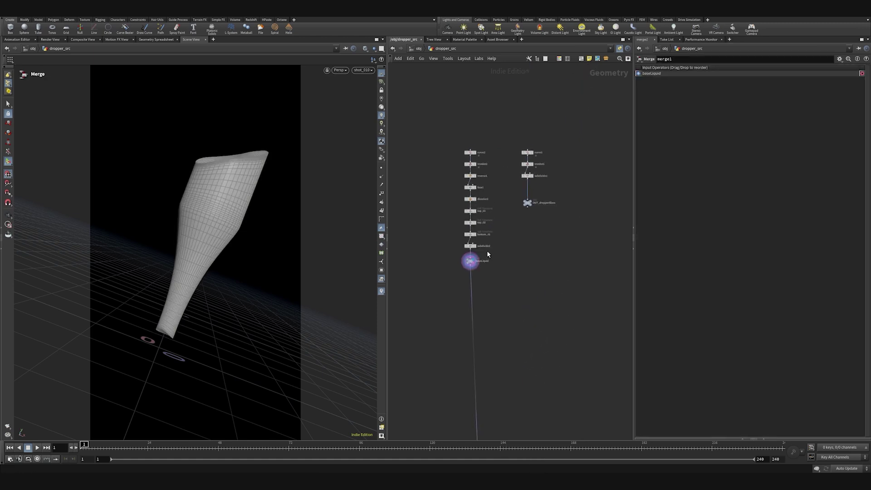
scroll(472, 218, "up", 5)
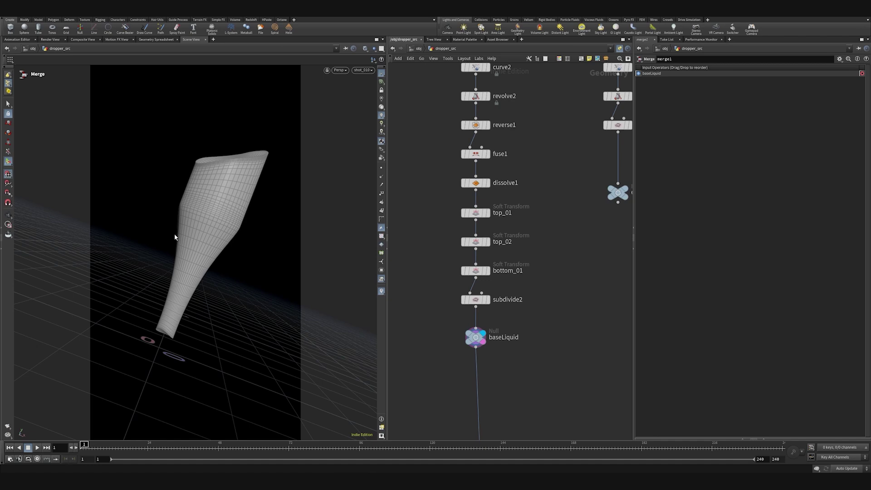
middle_click_drag(593, 336, 567, 266)
scroll(568, 266, "down", 2)
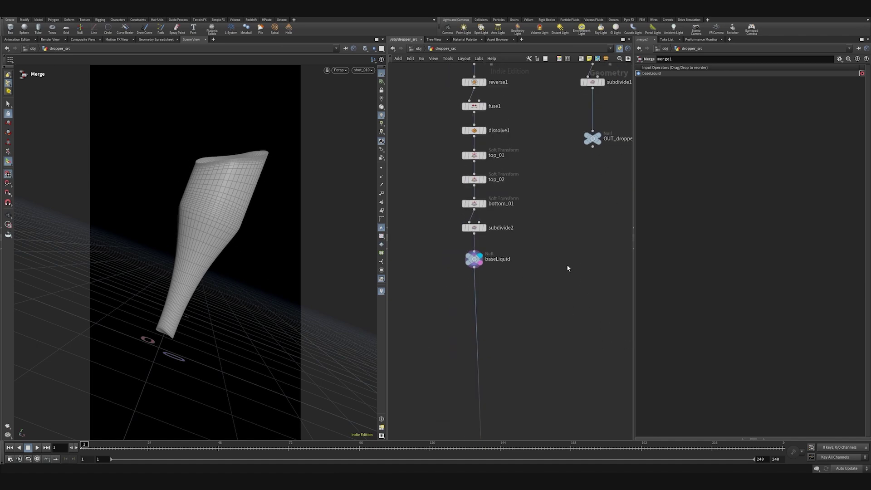
key("Tab")
type("inter")
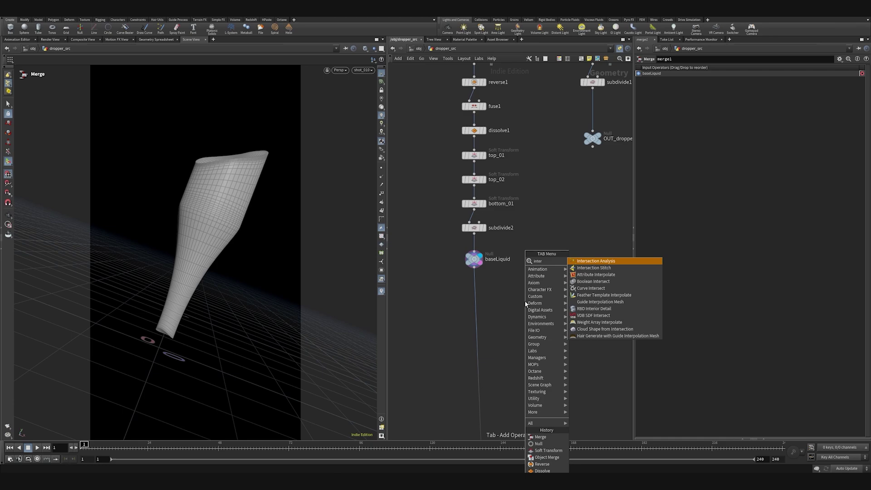
left_click(604, 262)
left_click(515, 338)
left_click_drag(479, 271, 514, 340)
left_click(528, 344)
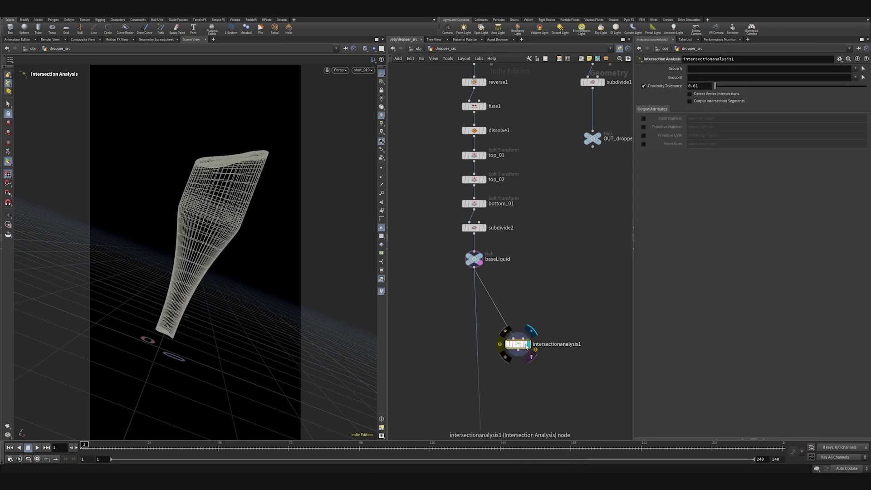
Step: Add a Grid node above the Intersection Analysis with 2 rows, 2 columns, and XY Plane orientation
key("Tab")
type("grid")
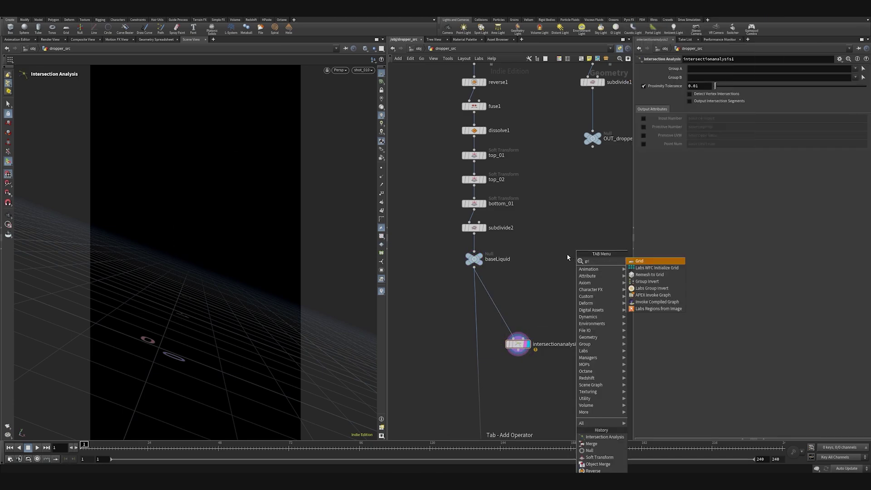
left_click(644, 260)
left_click(549, 284)
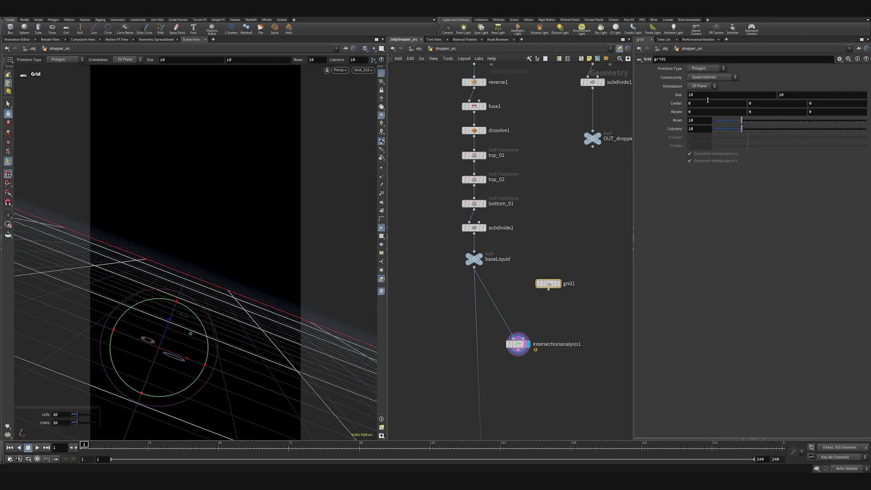
left_click_drag(699, 121, 684, 121)
type("2")
key("Tab")
type("2")
key("Return")
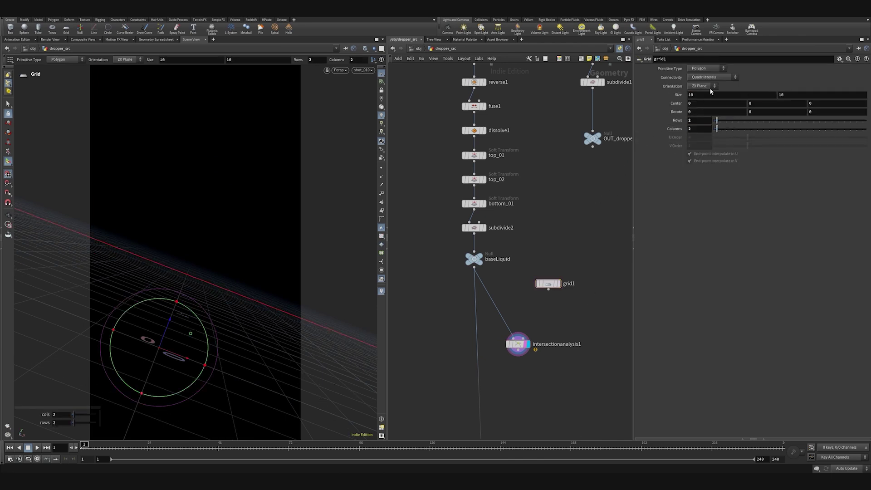
left_click(711, 88)
left_click(706, 89)
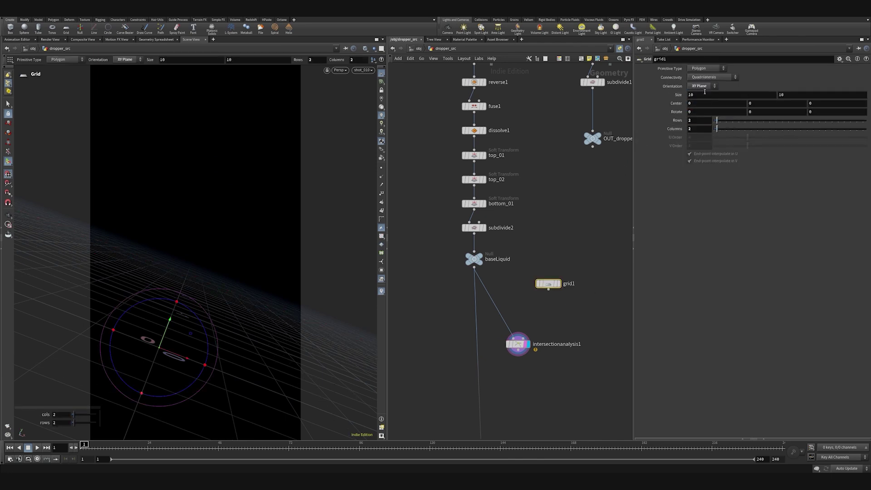
Step: Wire grid1 into the Intersection Analysis's second input and frame the liquid's cross-section points in the front view
scroll(246, 234, "down", 10)
key("space+h")
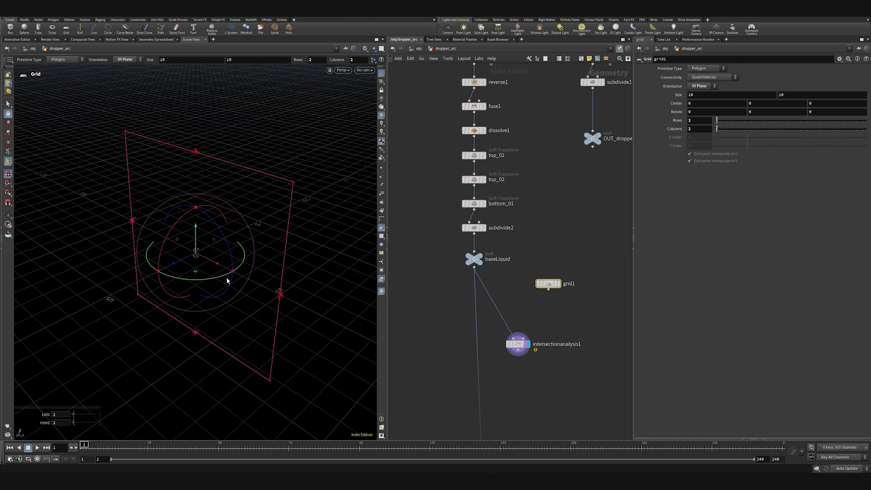
left_click_drag(227, 281, 261, 278, "alt")
left_click_drag(549, 289, 523, 338)
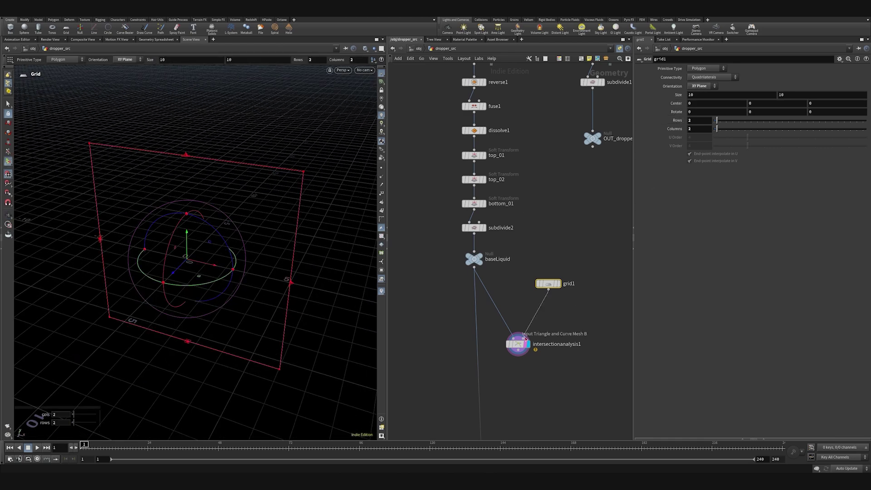
left_click(518, 344)
key("space+3")
key("space+g")
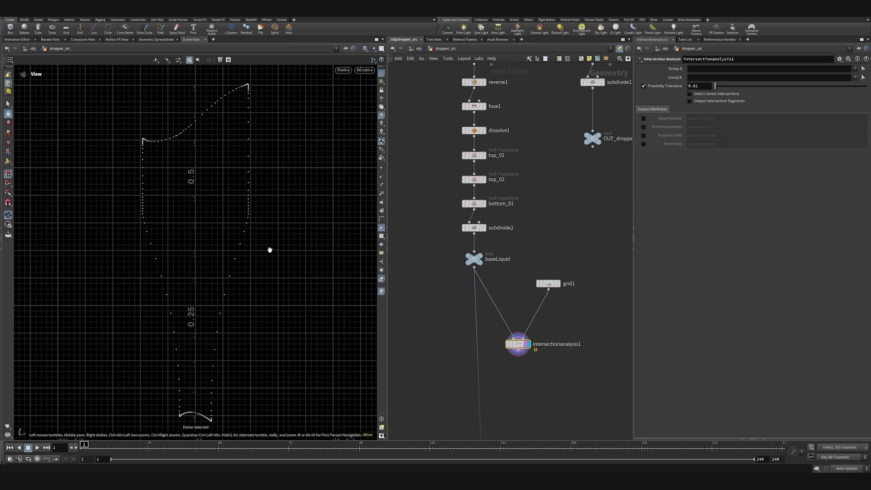
scroll(235, 282, "down", 3)
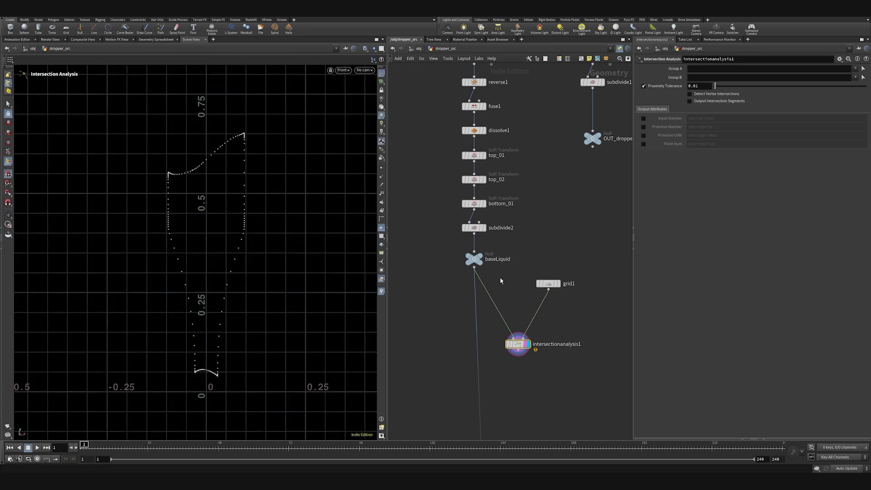
Step: Enable Output Intersection Segments on intersectionanalysis1 to turn the liquid's cross-section points into an outline
left_click_drag(448, 221, 518, 231)
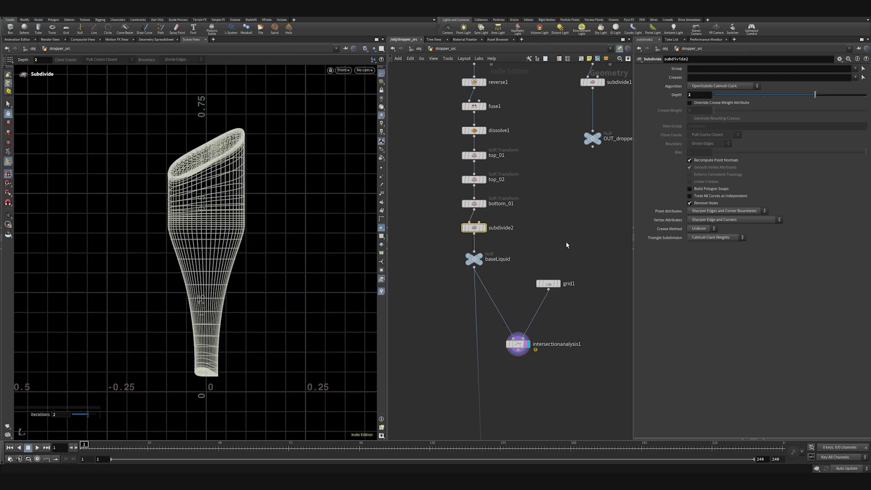
left_click(547, 283)
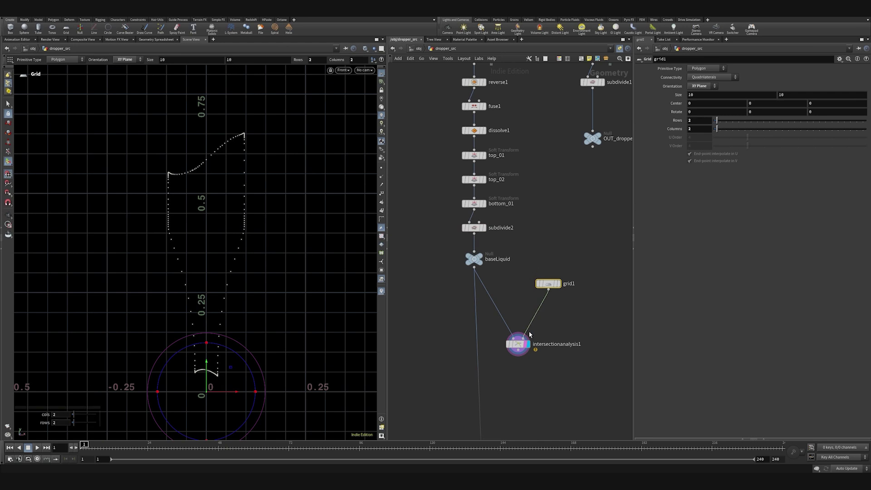
left_click(522, 344)
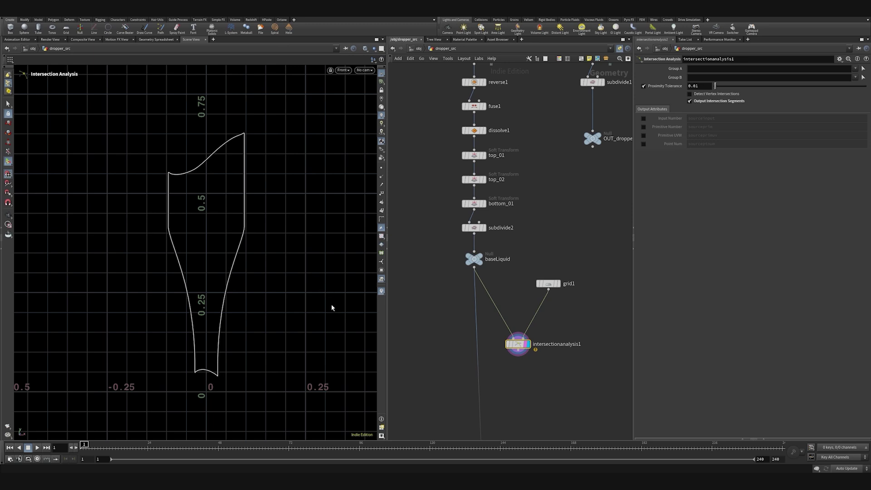
middle_click_drag(269, 262, 280, 268, "alt")
right_click_drag(282, 273, 334, 290, "alt")
Step: Duplicate the grid and Intersection Analysis pair, display the copy, and replace its first input with OUT_dropperGlass
middle_click_drag(542, 227, 498, 258)
left_click_drag(544, 256, 562, 279)
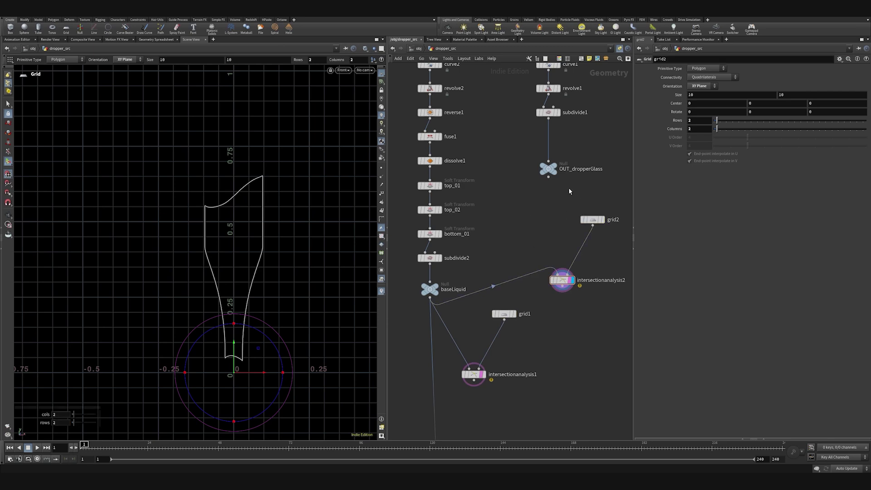
left_click(549, 176)
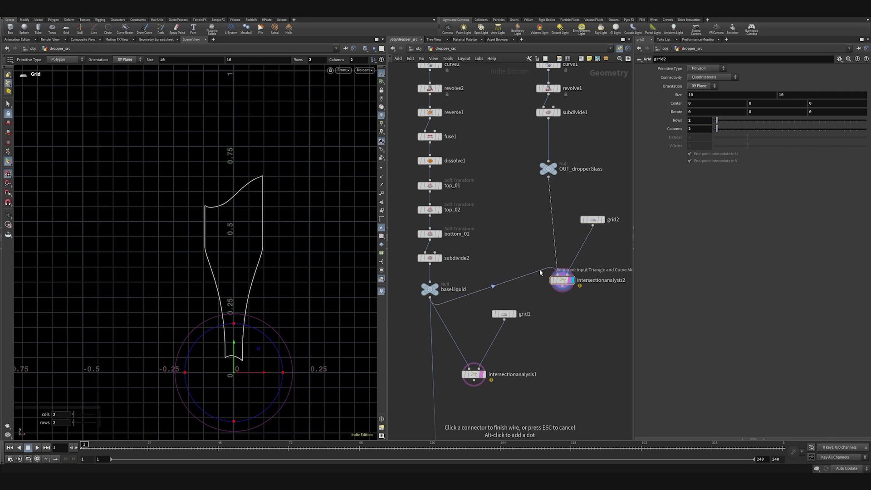
left_click(558, 272)
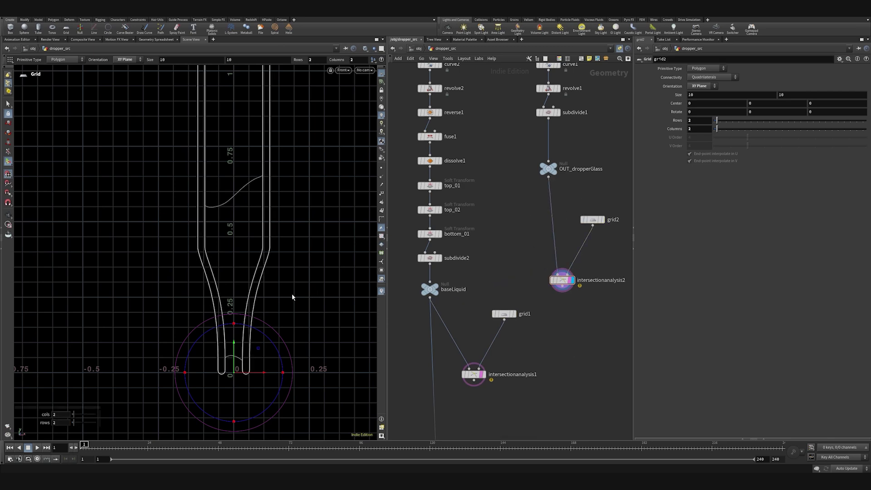
right_click_drag(232, 300, 238, 224, "alt")
middle_click_drag(258, 169, 232, 281, "alt")
right_click_drag(231, 281, 262, 190, "alt")
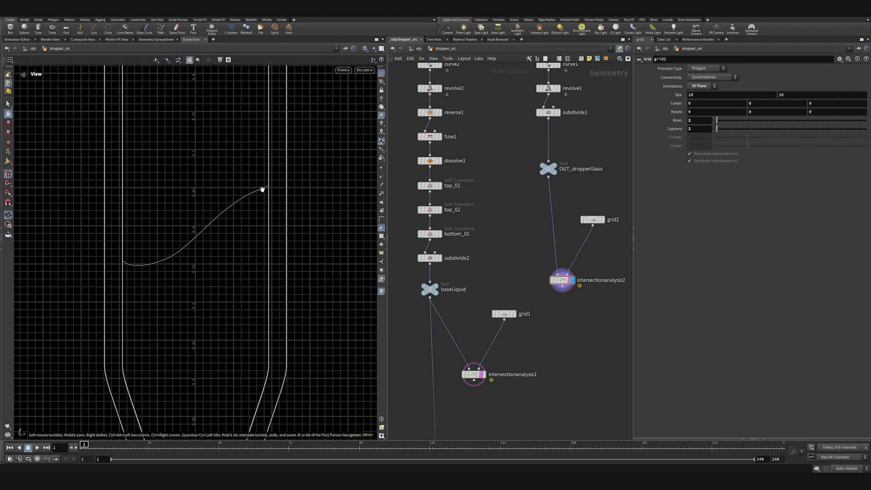
Step: Examine the liquid and glass outlines in the front view, from the liquid's upper surface down to the dropper's tip
scroll(262, 189, "up", 2)
scroll(272, 179, "up", 1)
scroll(256, 173, "down", 3)
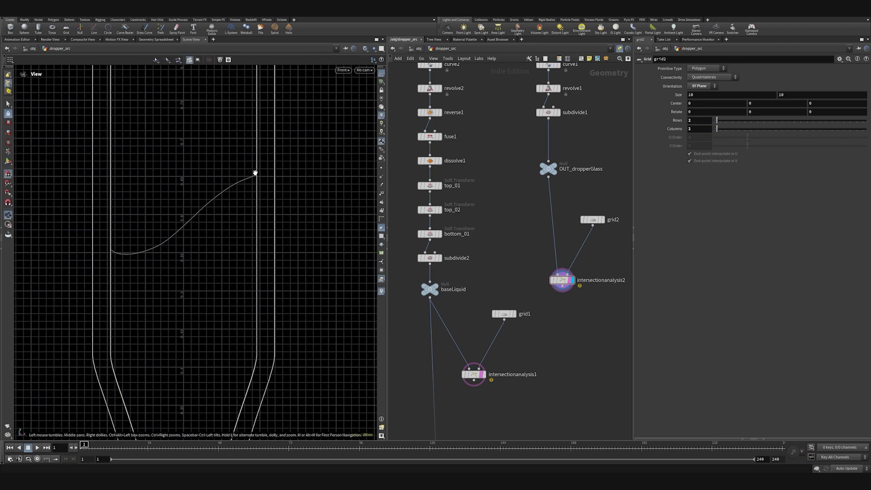
scroll(255, 172, "down", 2)
key("Return")
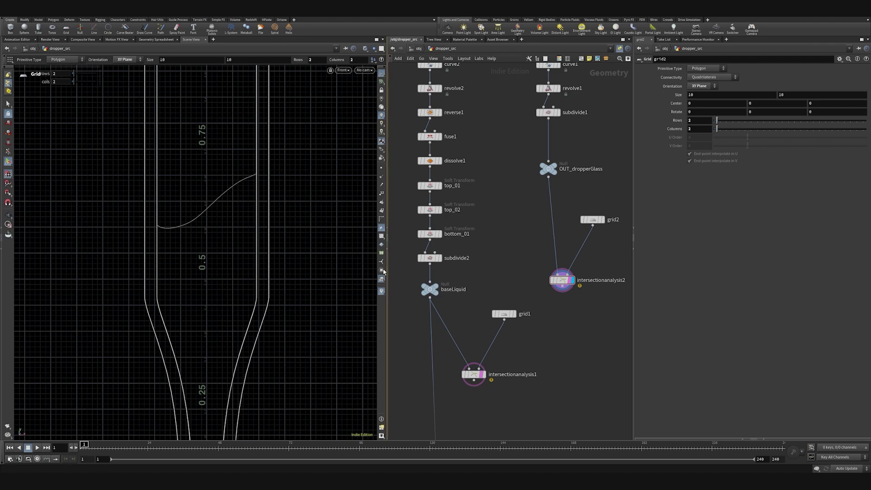
middle_click_drag(353, 281, 371, 74, "alt")
scroll(222, 274, "up", 3)
scroll(247, 287, "up", 2)
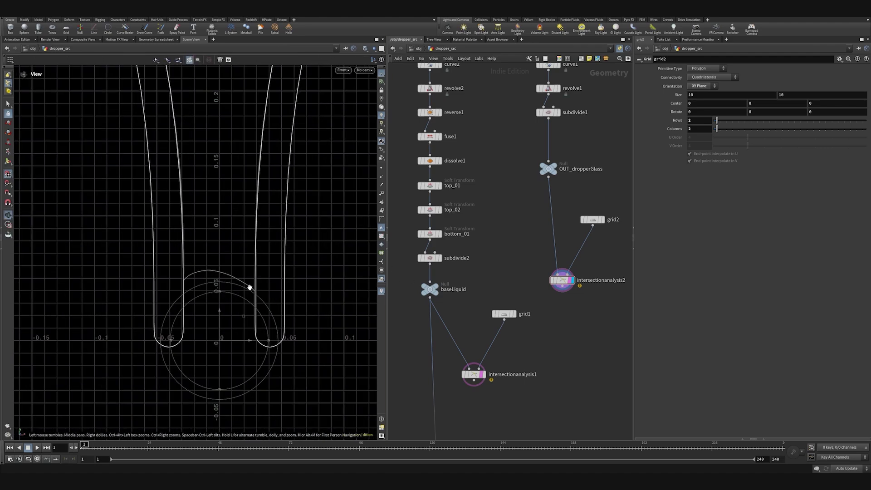
Step: Insert a Transform node into the liquid chain between bottom_01 and subdivide2
key("Return")
key("Tab")
type("tra")
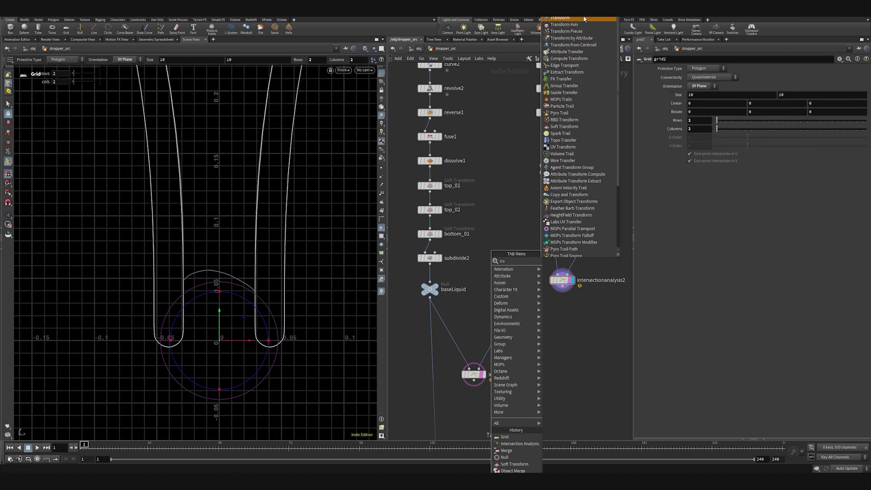
left_click(585, 18)
left_click(466, 279)
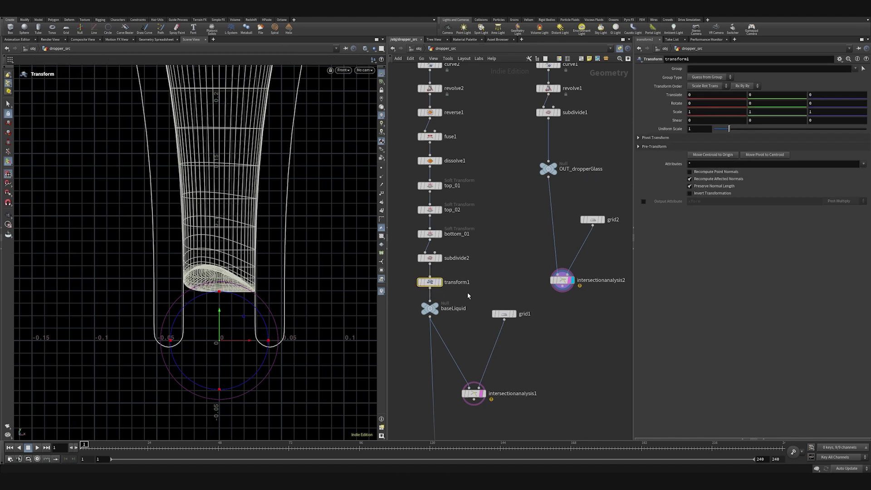
left_click(467, 293)
left_click_drag(447, 287, 463, 261)
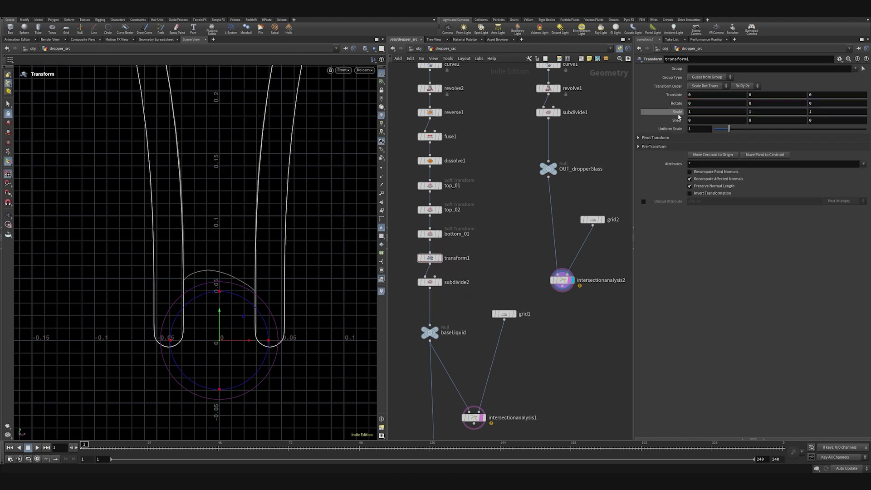
Step: Link transform1's Z scale to its X scale with a relative reference and widen the liquid to an X scale of about 1.066
right_click(694, 112)
left_click(727, 158)
right_click(810, 112)
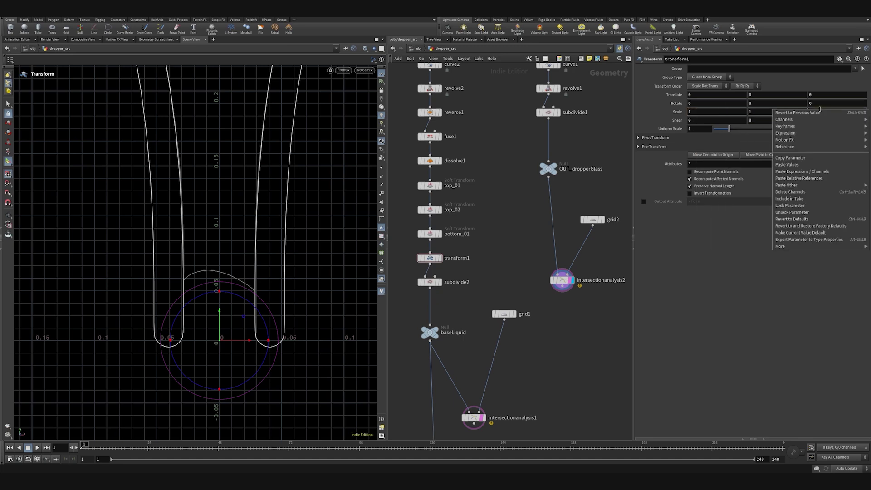
left_click(809, 179)
left_click(594, 227)
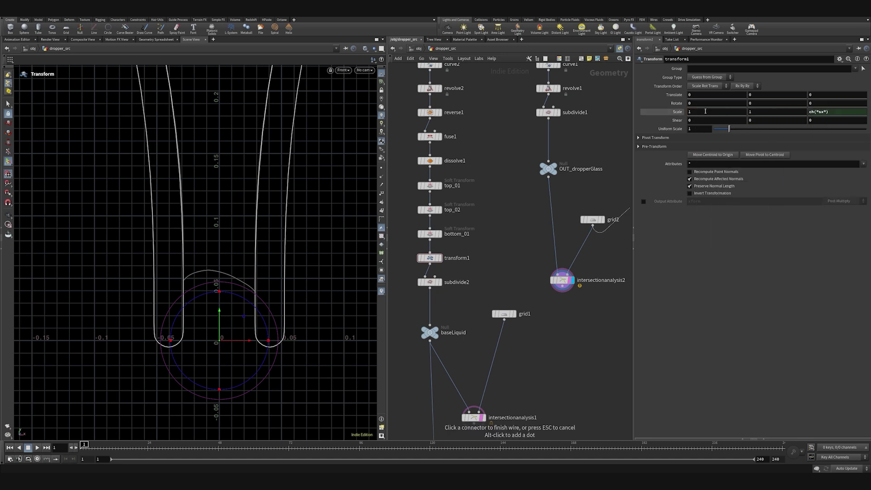
middle_click_drag(705, 111, 866, 147)
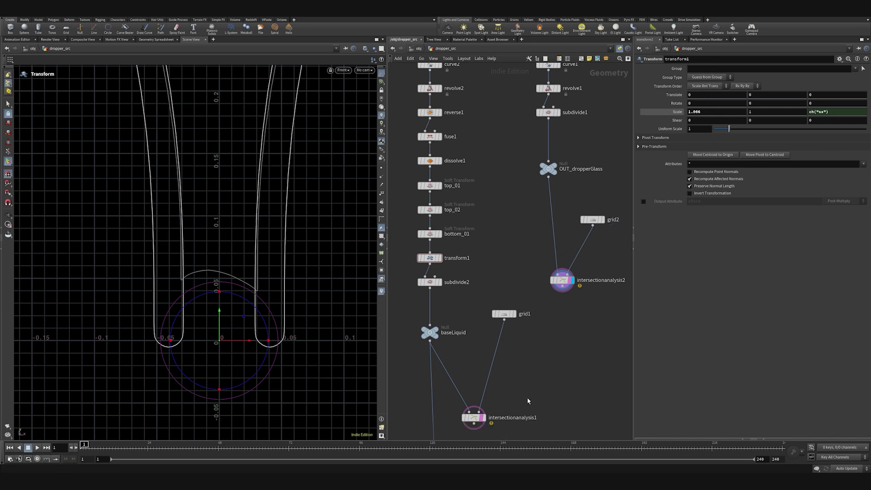
Step: Add a Color node below intersectionanalysis1, wired to its output, and display it
left_click(475, 417)
key("space")
scroll(246, 340, "down", 3)
middle_click_drag(247, 165, 253, 298)
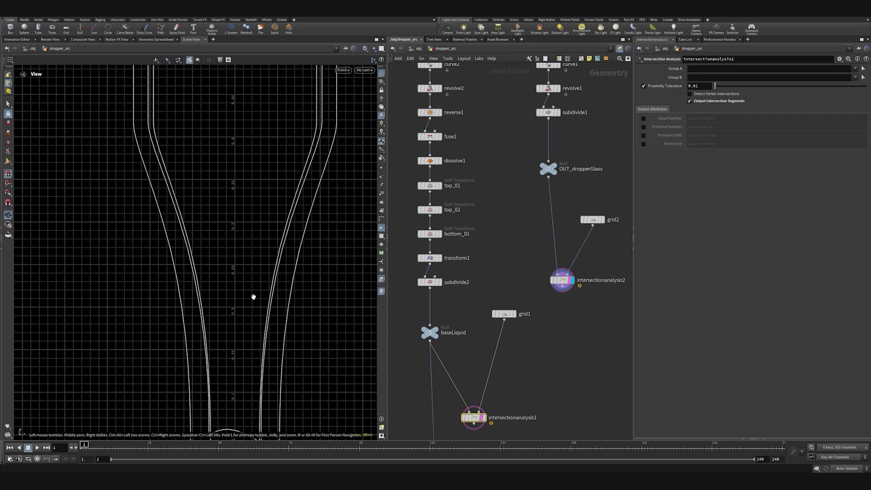
key("Return")
key("Tab")
type("colo")
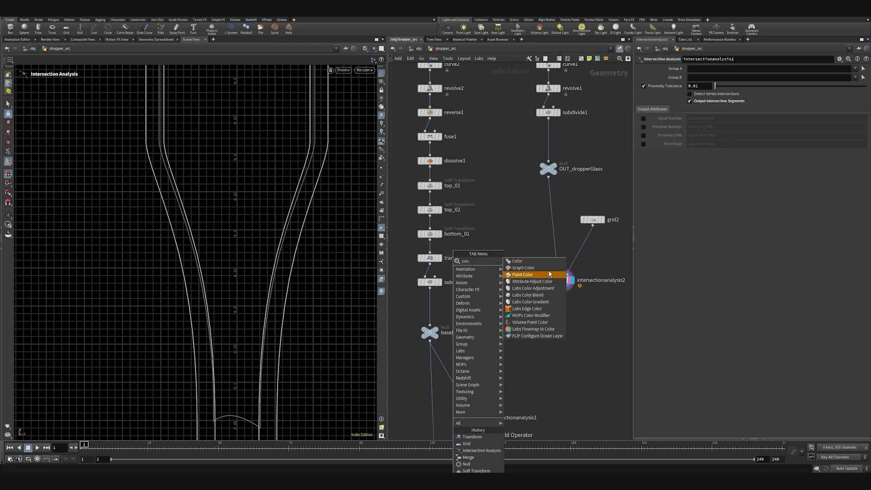
left_click(517, 261)
left_click(500, 379)
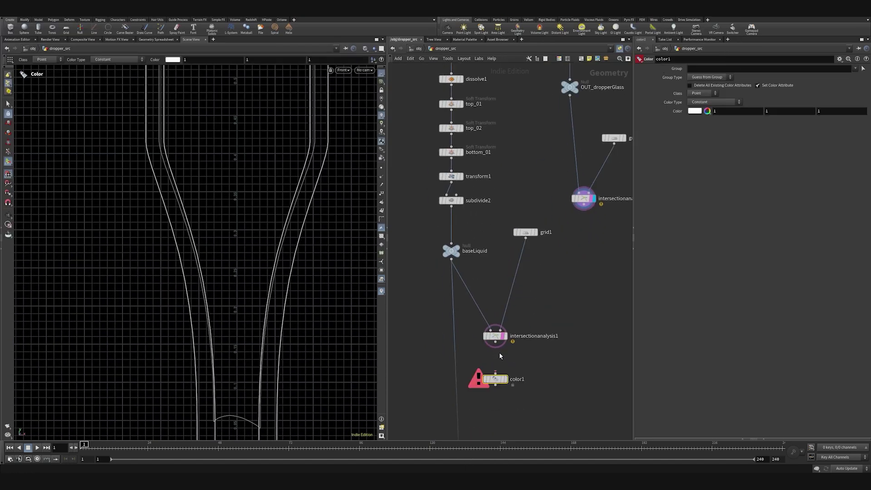
left_click(505, 379)
Step: Color the liquid outline red and template intersectionanalysis2 so the glass outline shows alongside it
left_click(708, 111)
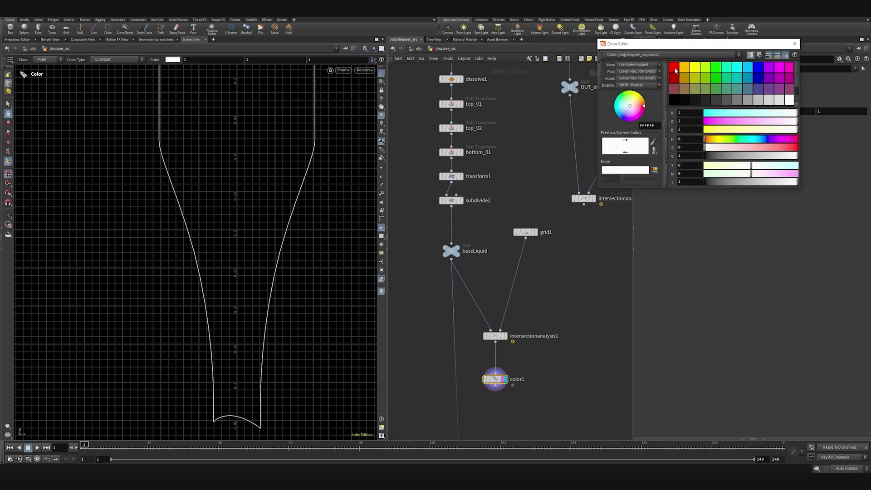
left_click(675, 68)
left_click(794, 44)
middle_click_drag(601, 232, 530, 247)
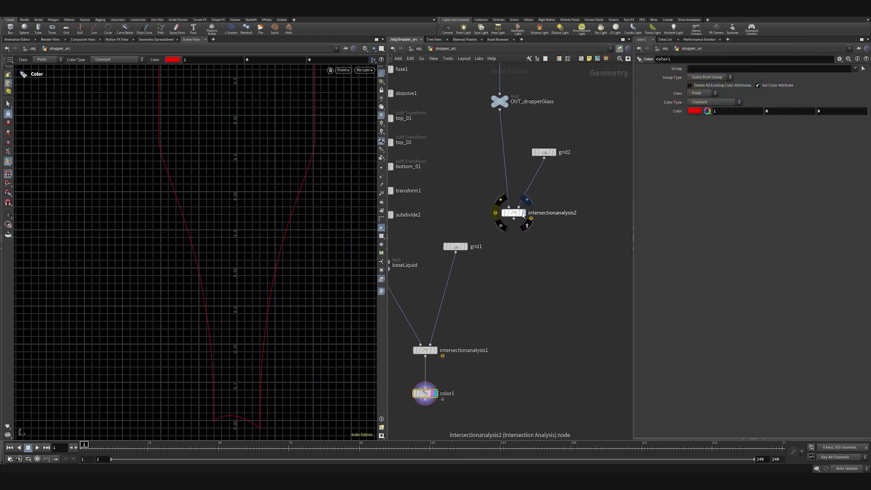
left_click(527, 226)
Step: Examine how far the red liquid outline overlaps the glass's inner walls, at the liquid's upper surface and near the tip
right_click_drag(266, 278, 262, 292, "alt")
right_click_drag(288, 151, 283, 119, "alt")
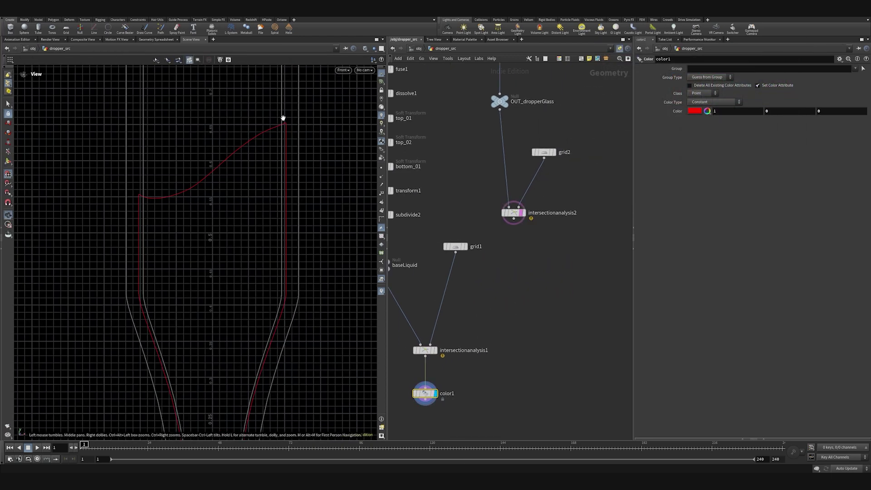
scroll(284, 218, "down", 5)
scroll(278, 348, "up", 5)
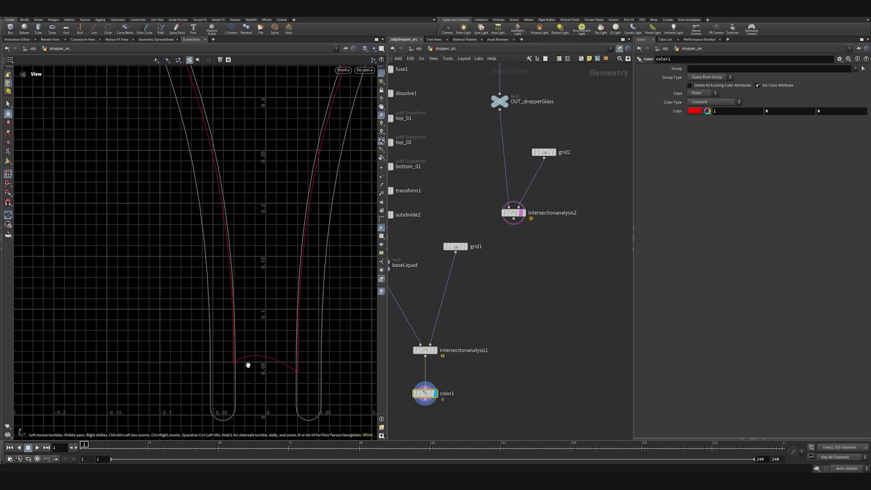
scroll(221, 351, "up", 3)
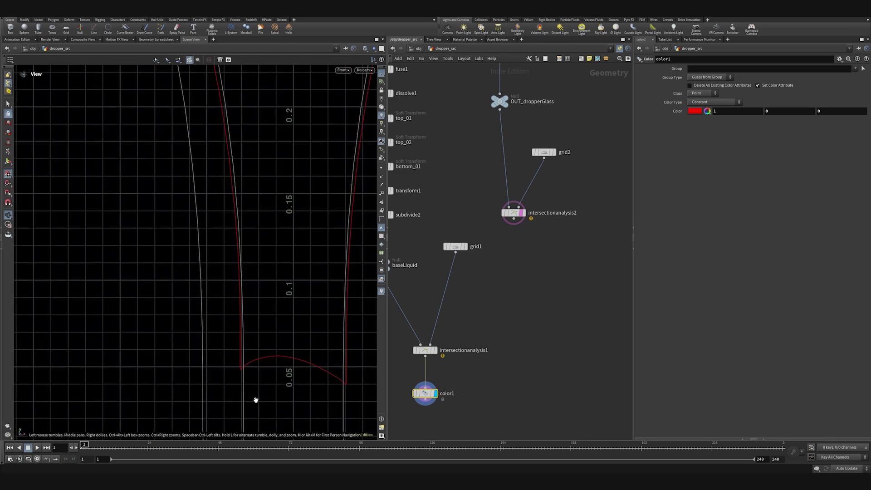
scroll(268, 393, "down", 3)
scroll(284, 363, "up", 2)
scroll(255, 278, "up", 5)
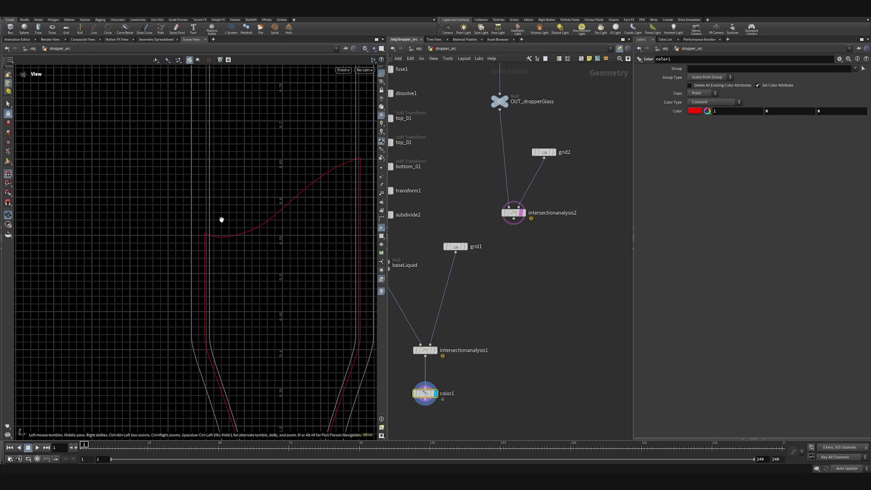
scroll(214, 245, "up", 5)
scroll(193, 212, "down", 5)
scroll(197, 217, "up", 1)
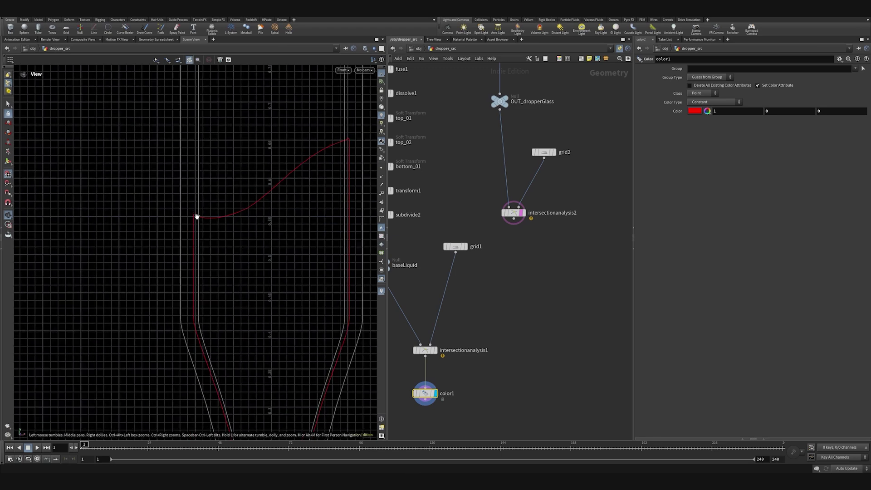
scroll(206, 230, "up", 3)
scroll(192, 202, "up", 2)
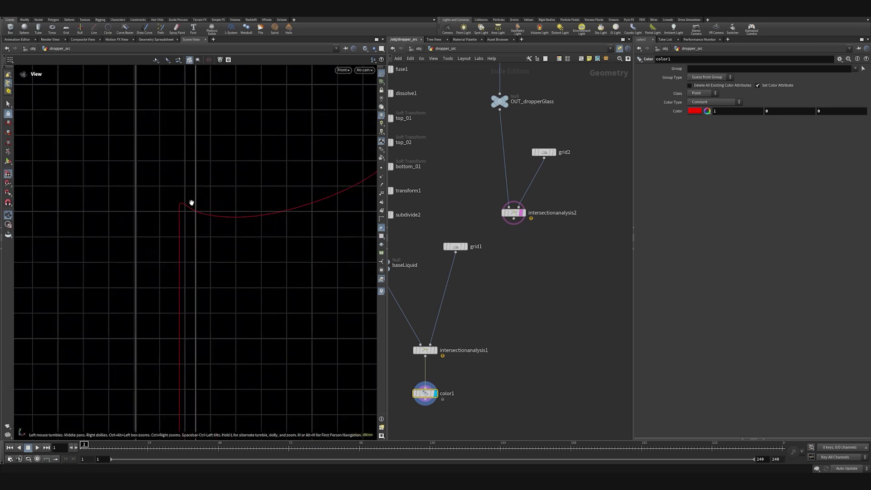
scroll(188, 220, "down", 3)
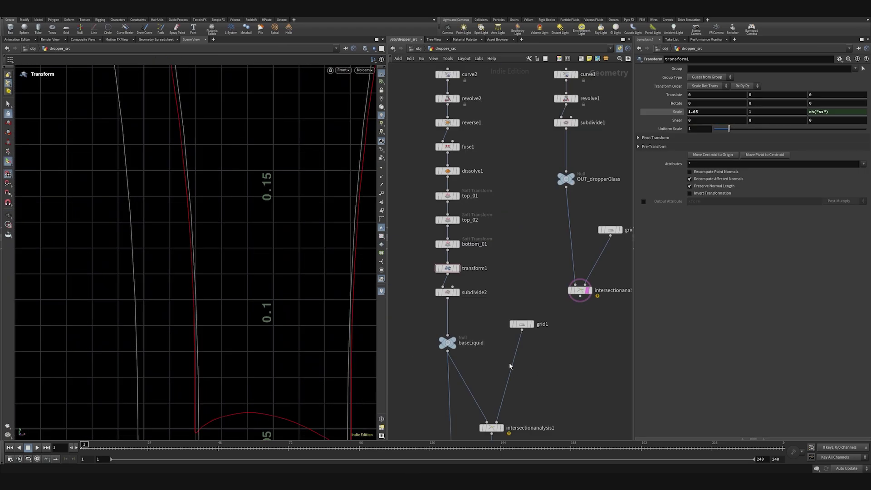
scroll(256, 268, "down", 2)
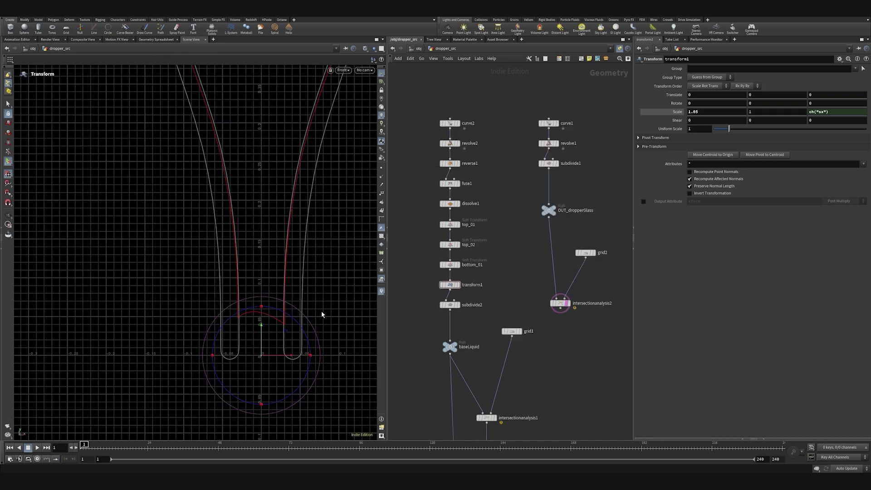